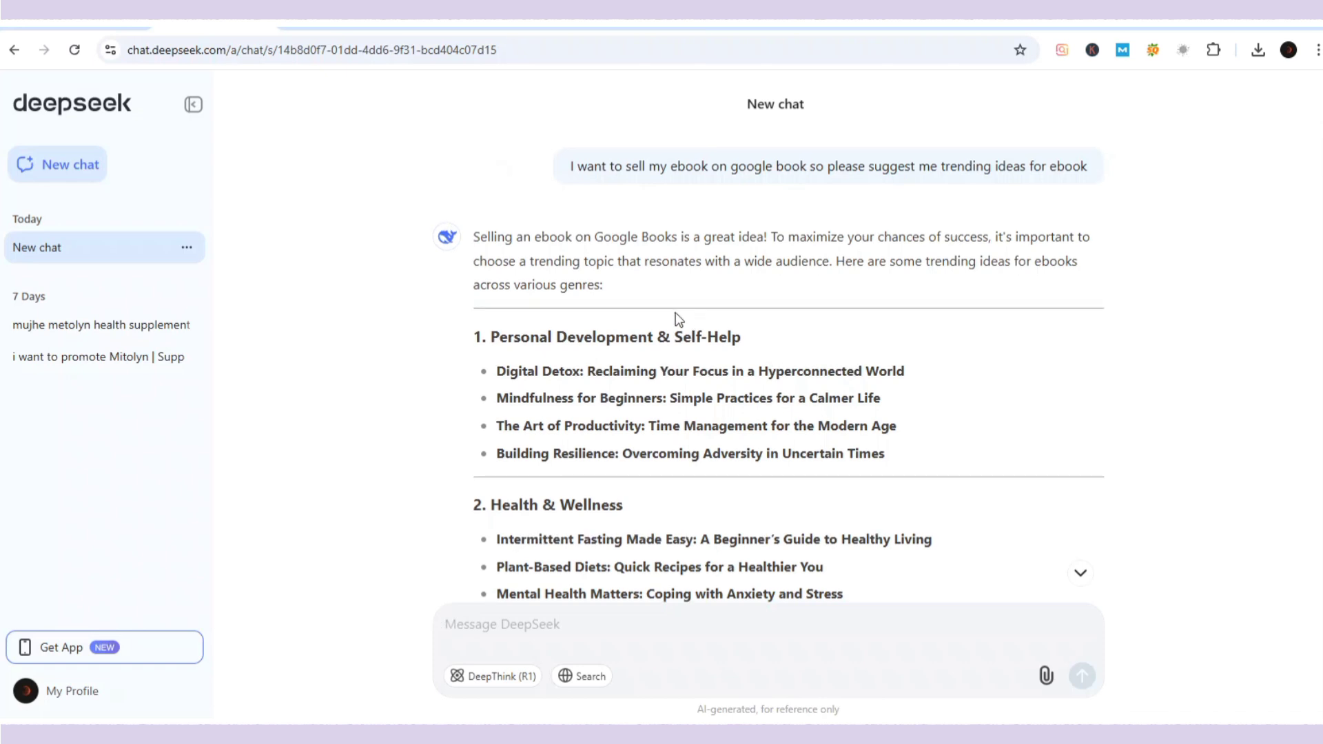
Step: Read through the trending ebook ideas by genre and highlight the title "Intermittent Fasting Made Easy: A Beginner's Guide to Healthy Living"
{"action": "scroll", "coordinate": [675, 317], "scroll_direction": "down", "scroll_amount": 2}
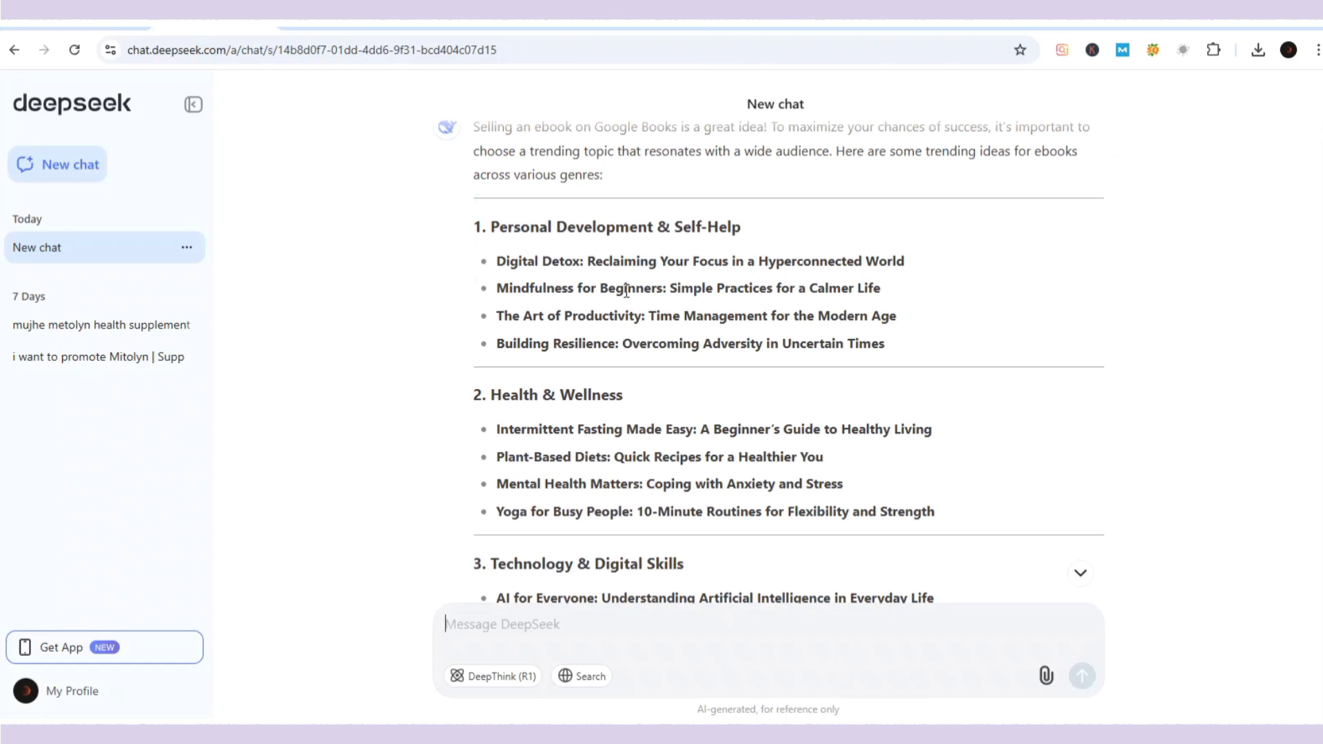
{"action": "scroll", "coordinate": [625, 290], "scroll_direction": "down", "scroll_amount": 2}
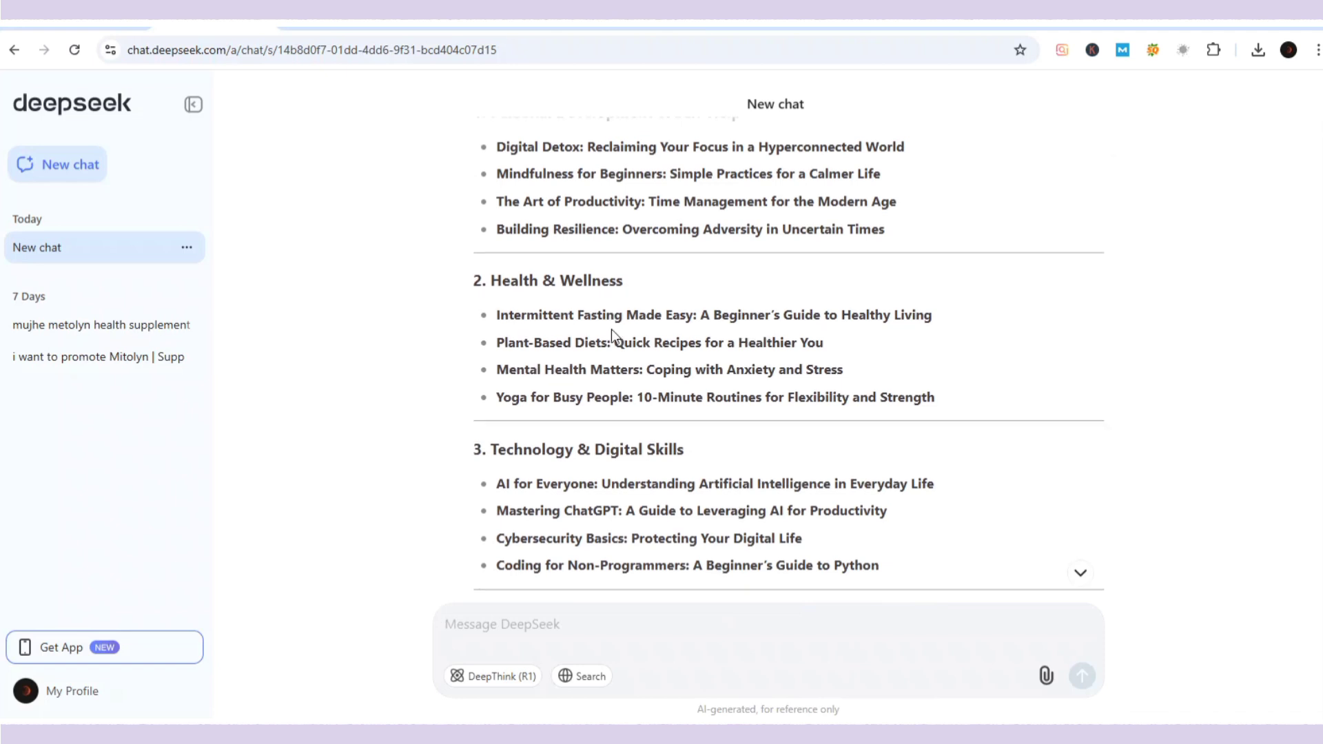
{"action": "scroll", "coordinate": [610, 329], "scroll_direction": "down", "scroll_amount": 2}
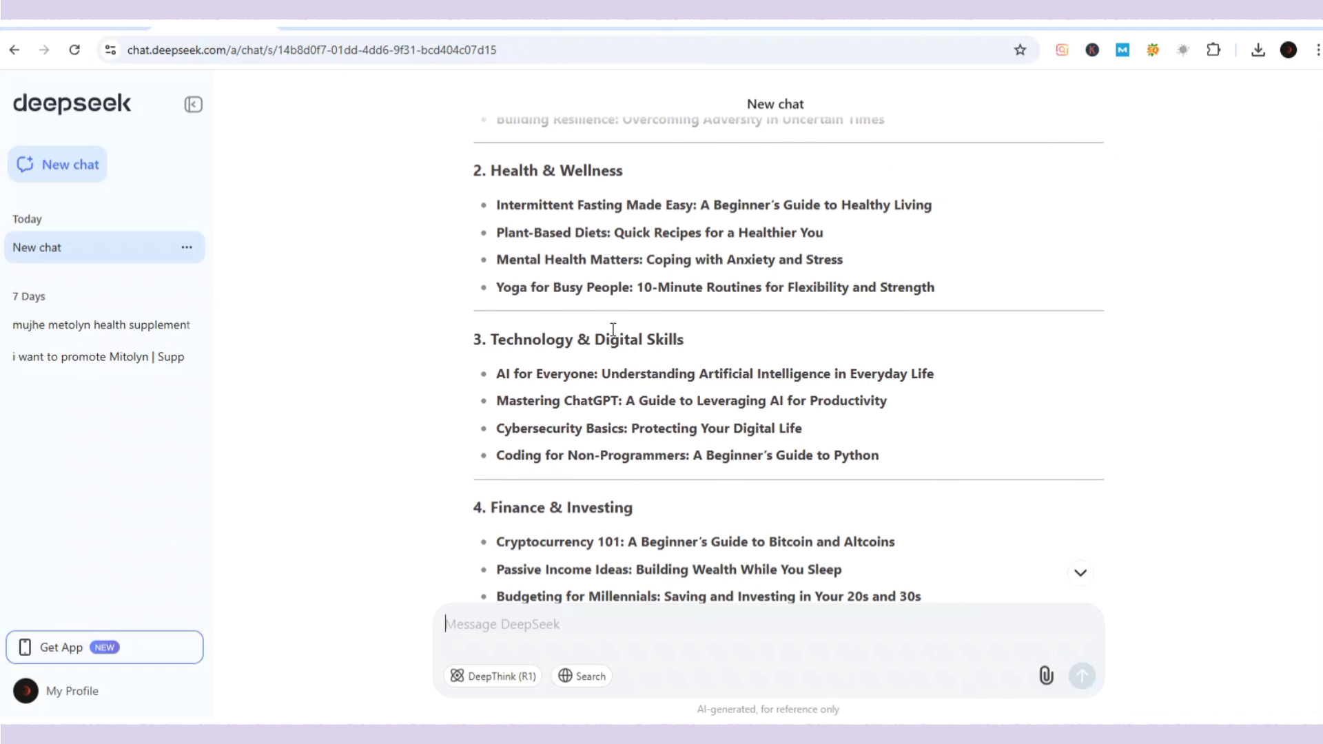
{"action": "scroll", "coordinate": [611, 329], "scroll_direction": "down", "scroll_amount": 2}
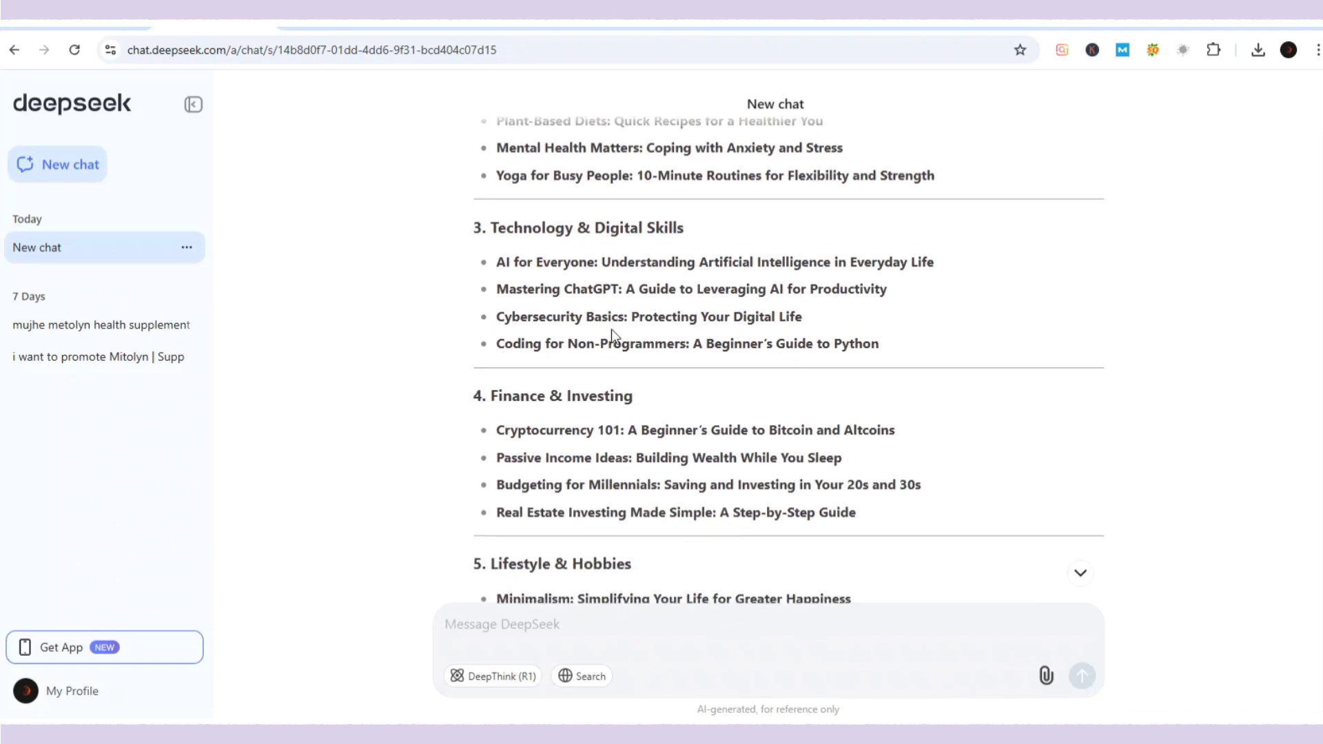
{"action": "scroll", "coordinate": [611, 329], "scroll_direction": "down", "scroll_amount": 4}
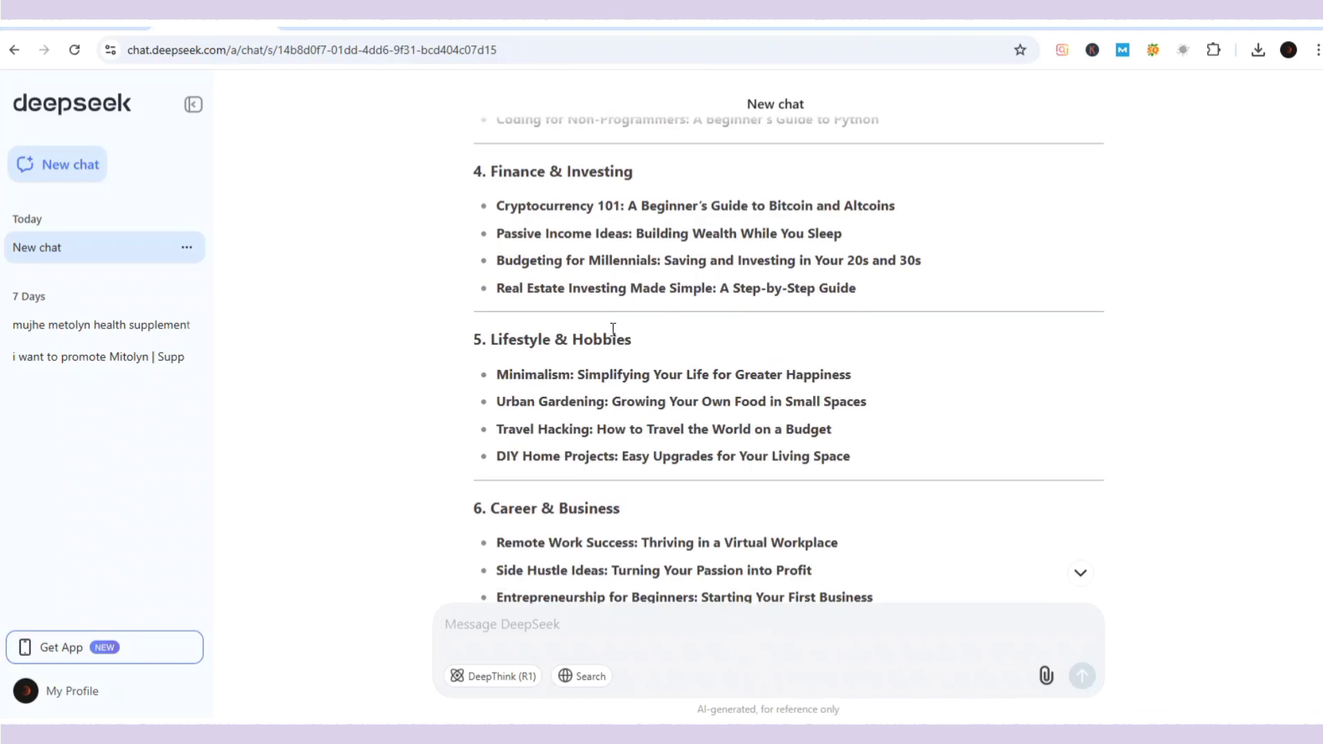
{"action": "scroll", "coordinate": [610, 329], "scroll_direction": "down", "scroll_amount": 4}
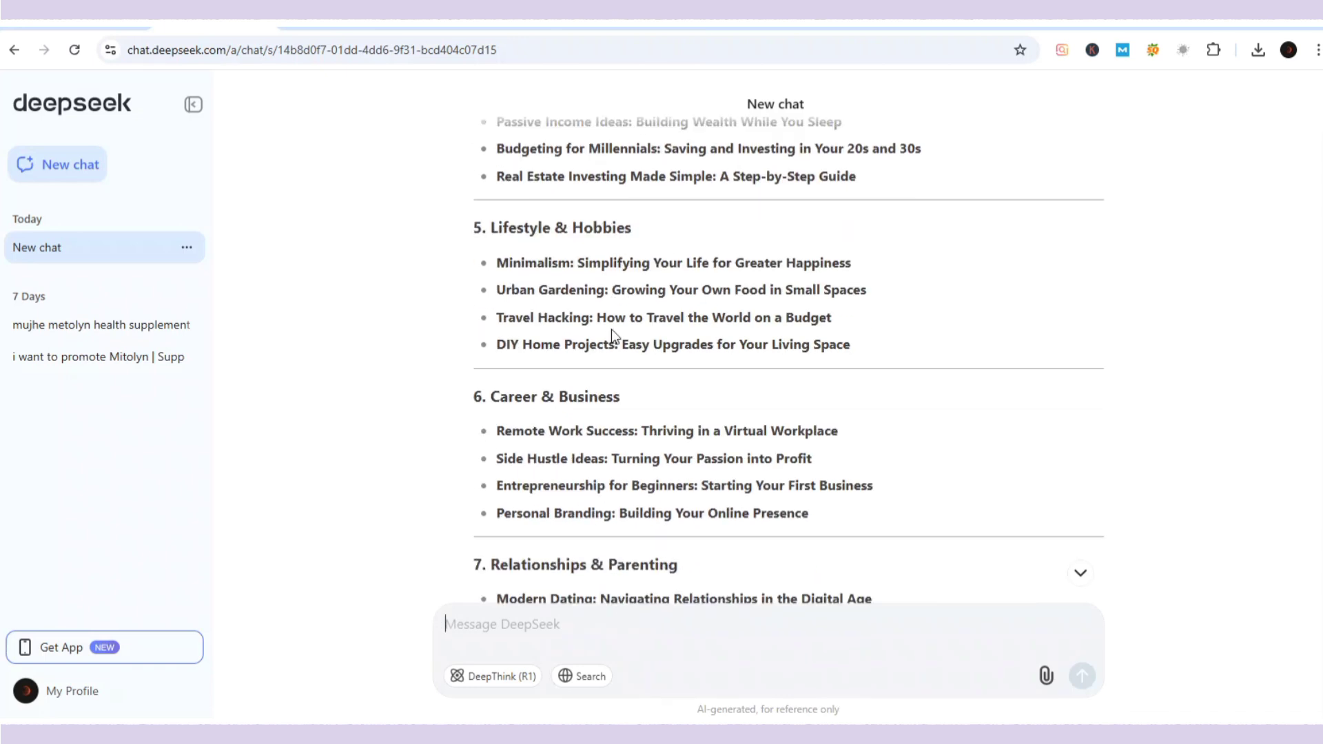
{"action": "scroll", "coordinate": [610, 329], "scroll_direction": "down", "scroll_amount": 4}
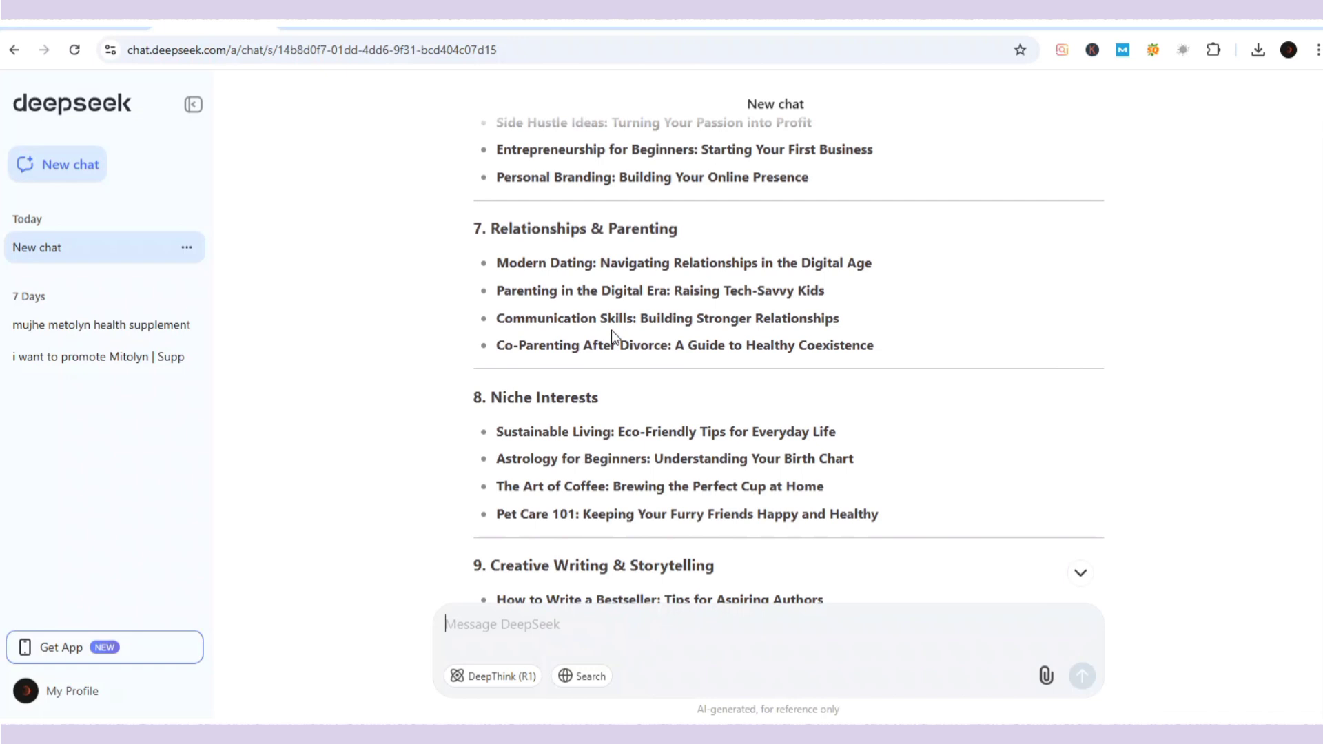
{"action": "scroll", "coordinate": [610, 329], "scroll_direction": "down", "scroll_amount": 4}
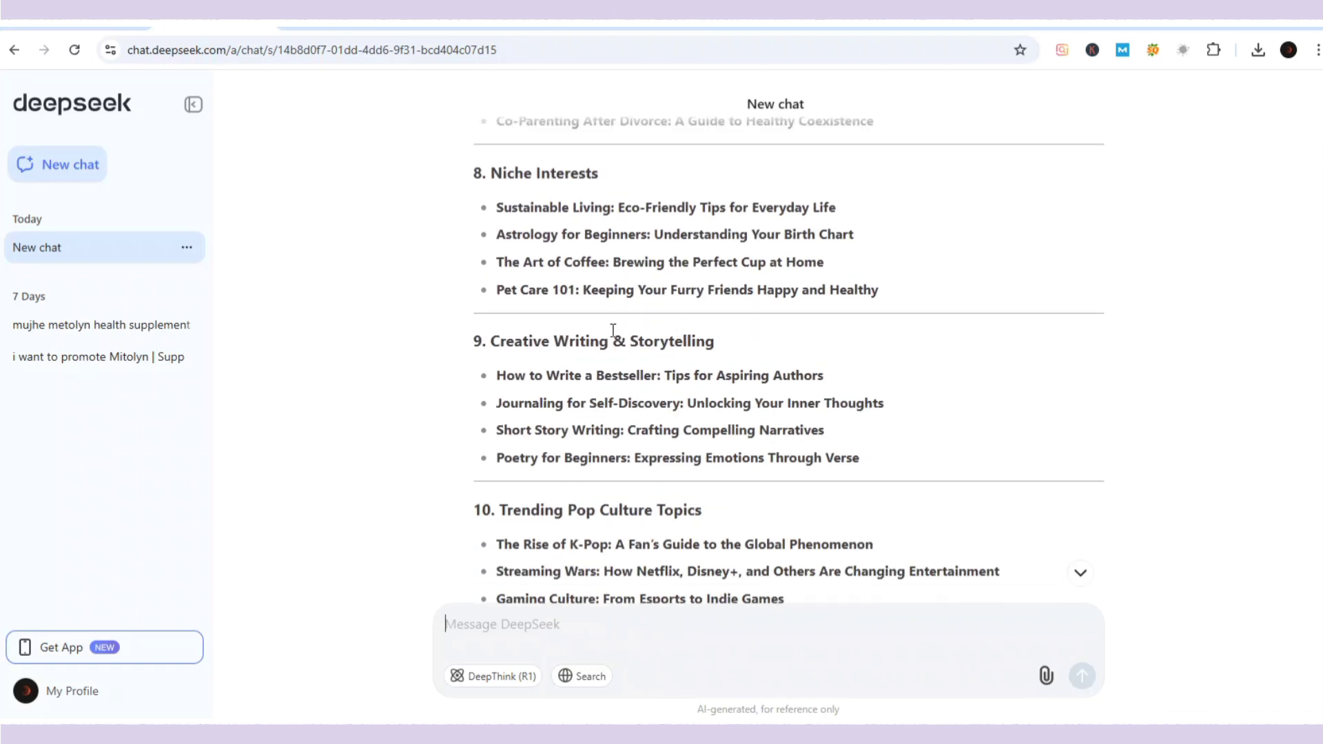
{"action": "scroll", "coordinate": [612, 331], "scroll_direction": "down", "scroll_amount": 2}
{"action": "scroll", "coordinate": [611, 329], "scroll_direction": "down", "scroll_amount": 4}
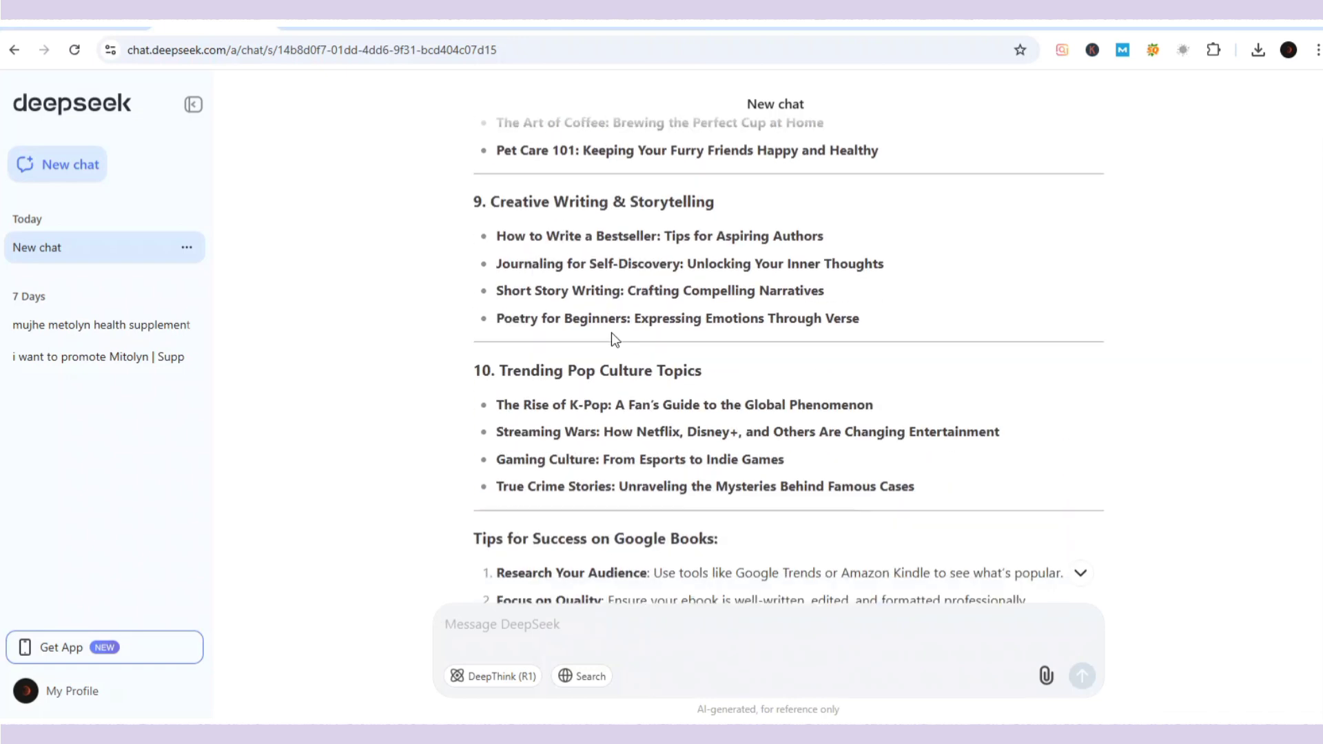
{"action": "scroll", "coordinate": [613, 333], "scroll_direction": "up", "scroll_amount": 18}
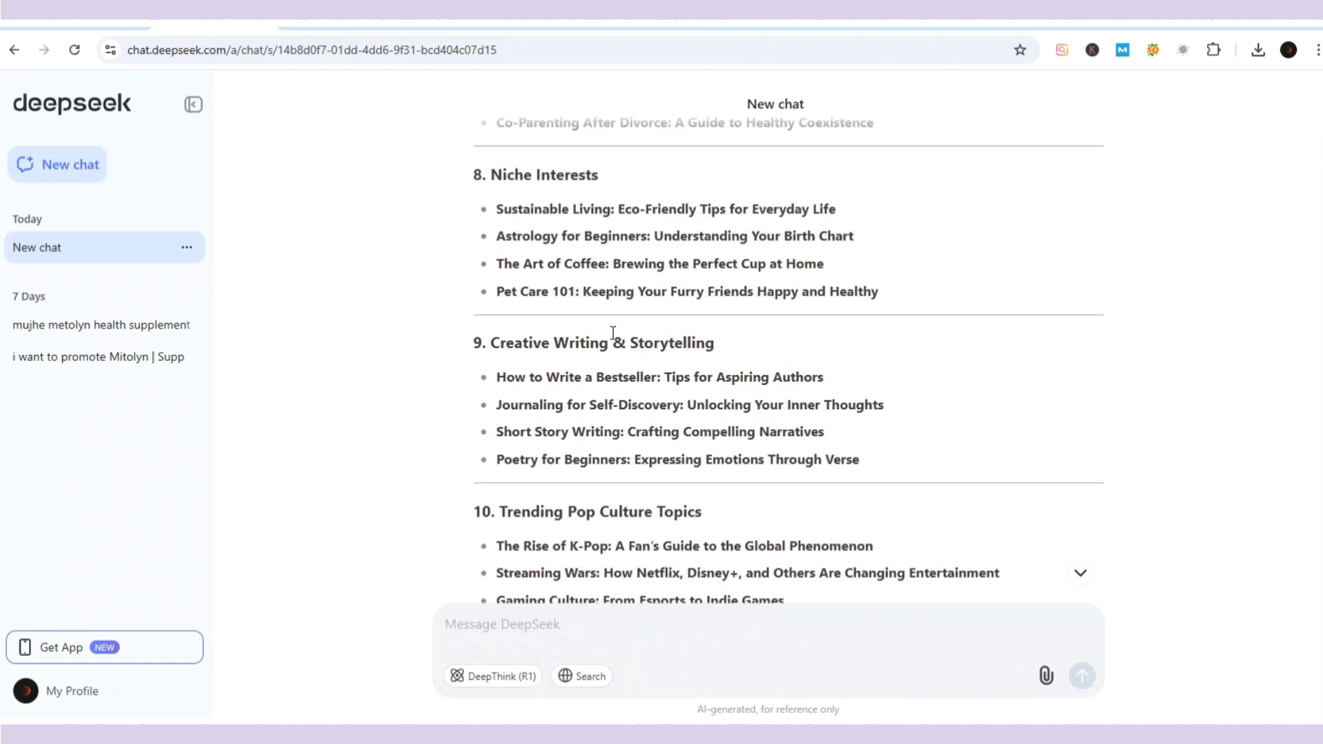
{"action": "scroll", "coordinate": [612, 332], "scroll_direction": "up", "scroll_amount": 4}
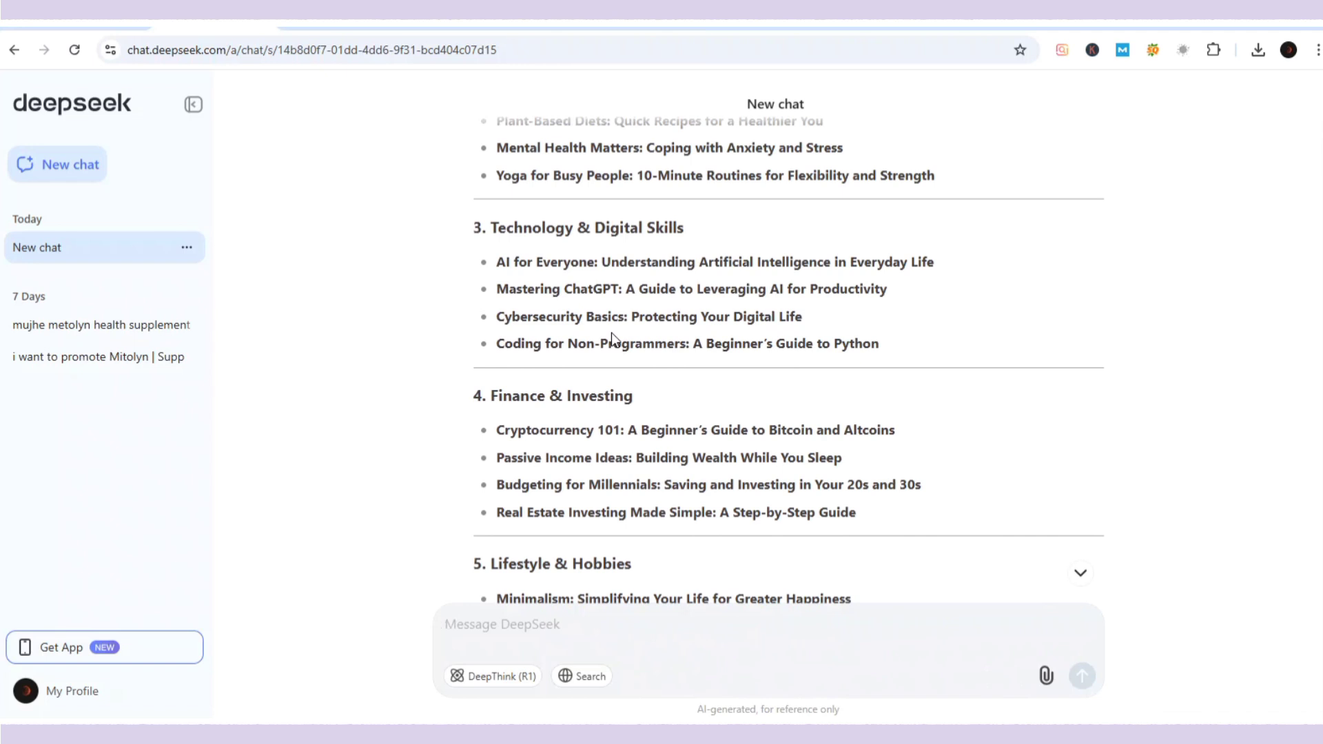
{"action": "scroll", "coordinate": [611, 332], "scroll_direction": "up", "scroll_amount": 6}
{"action": "scroll", "coordinate": [610, 332], "scroll_direction": "down", "scroll_amount": 2}
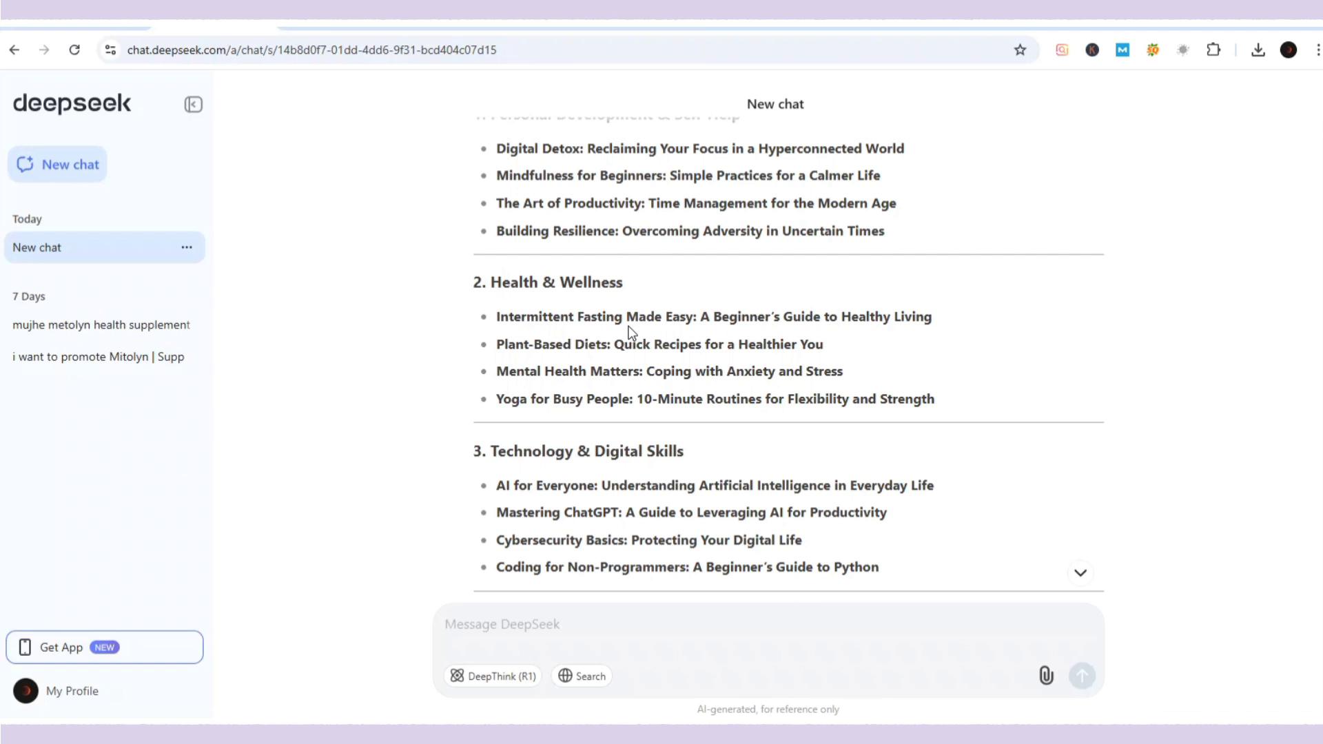
{"action": "left_click_drag", "start_coordinate": [496, 317], "coordinate": [946, 323]}
Step: Review the 10-page outline generated for the intermittent fasting ebook, from the title page through the design tips
{"action": "scroll", "coordinate": [757, 355], "scroll_direction": "down", "scroll_amount": 5}
{"action": "scroll", "coordinate": [758, 358], "scroll_direction": "down", "scroll_amount": 18}
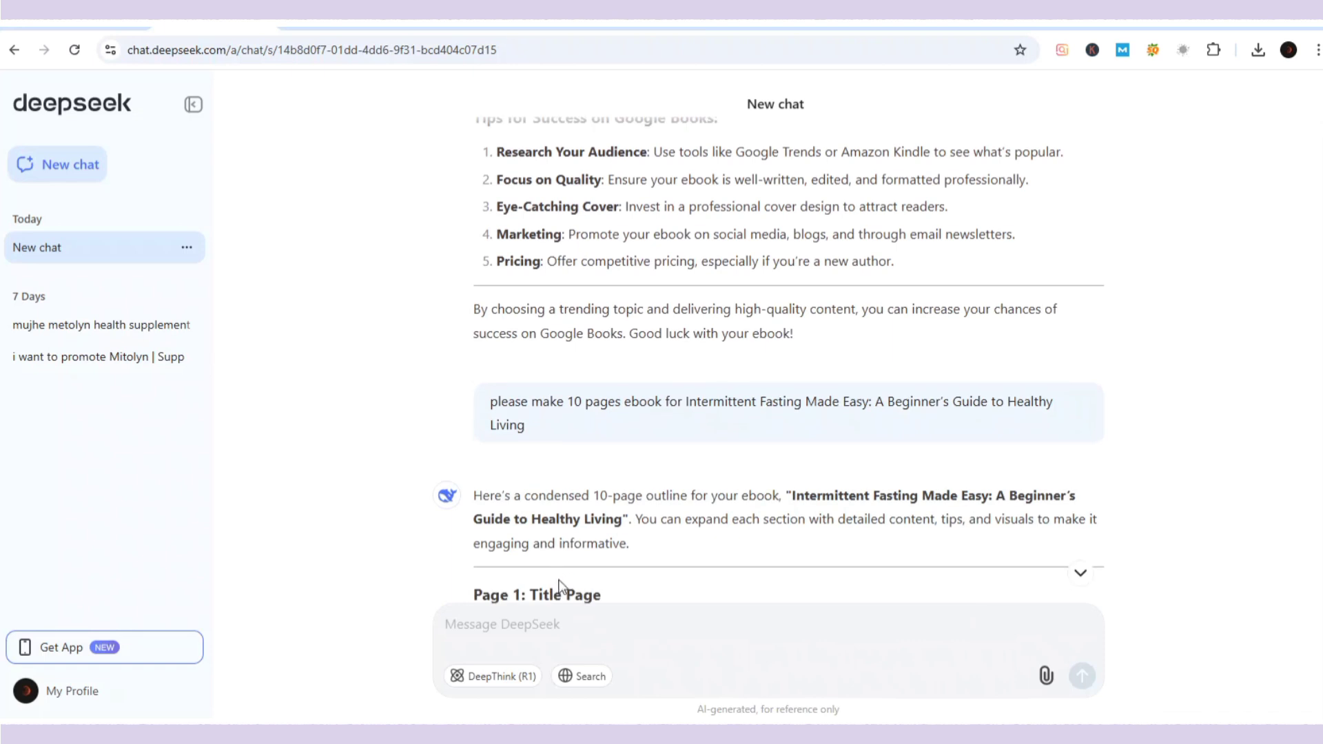
{"action": "mouse_move", "coordinate": [520, 436]}
{"action": "scroll", "coordinate": [746, 446], "scroll_direction": "down", "scroll_amount": 3}
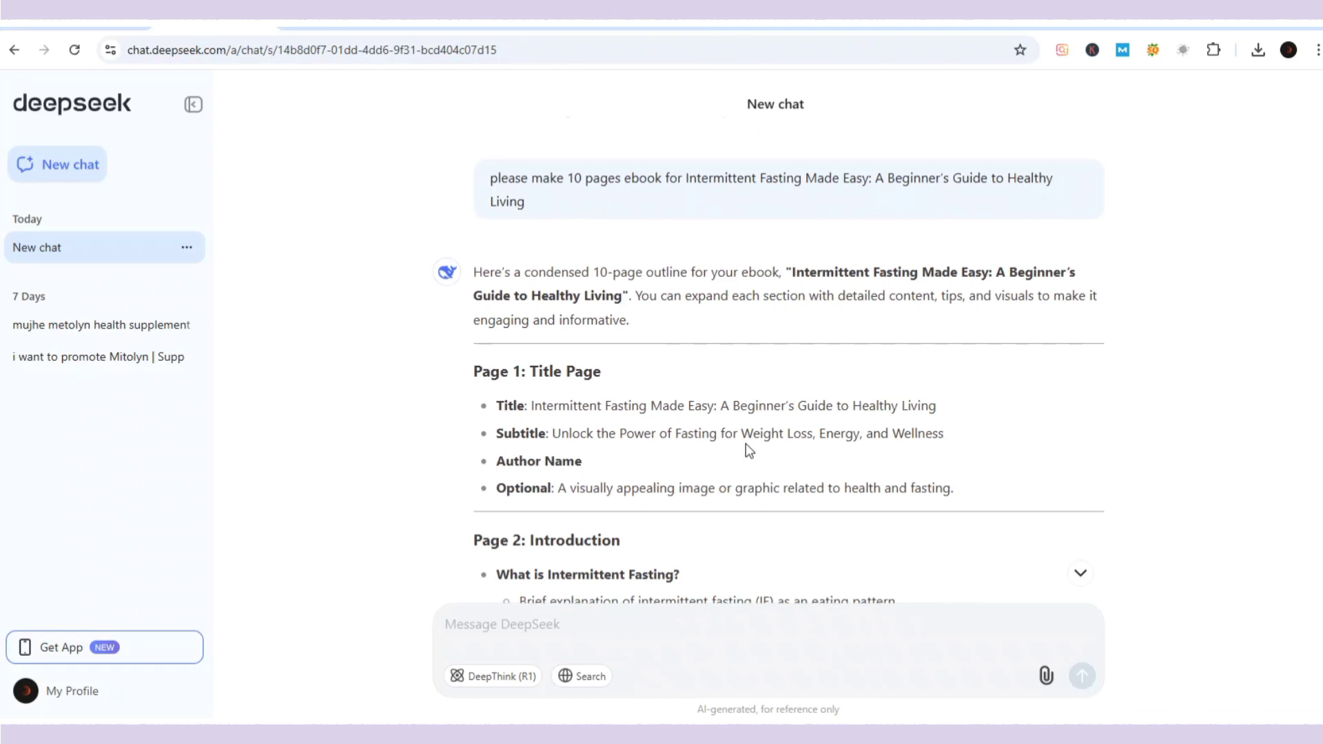
{"action": "scroll", "coordinate": [745, 444], "scroll_direction": "down", "scroll_amount": 2}
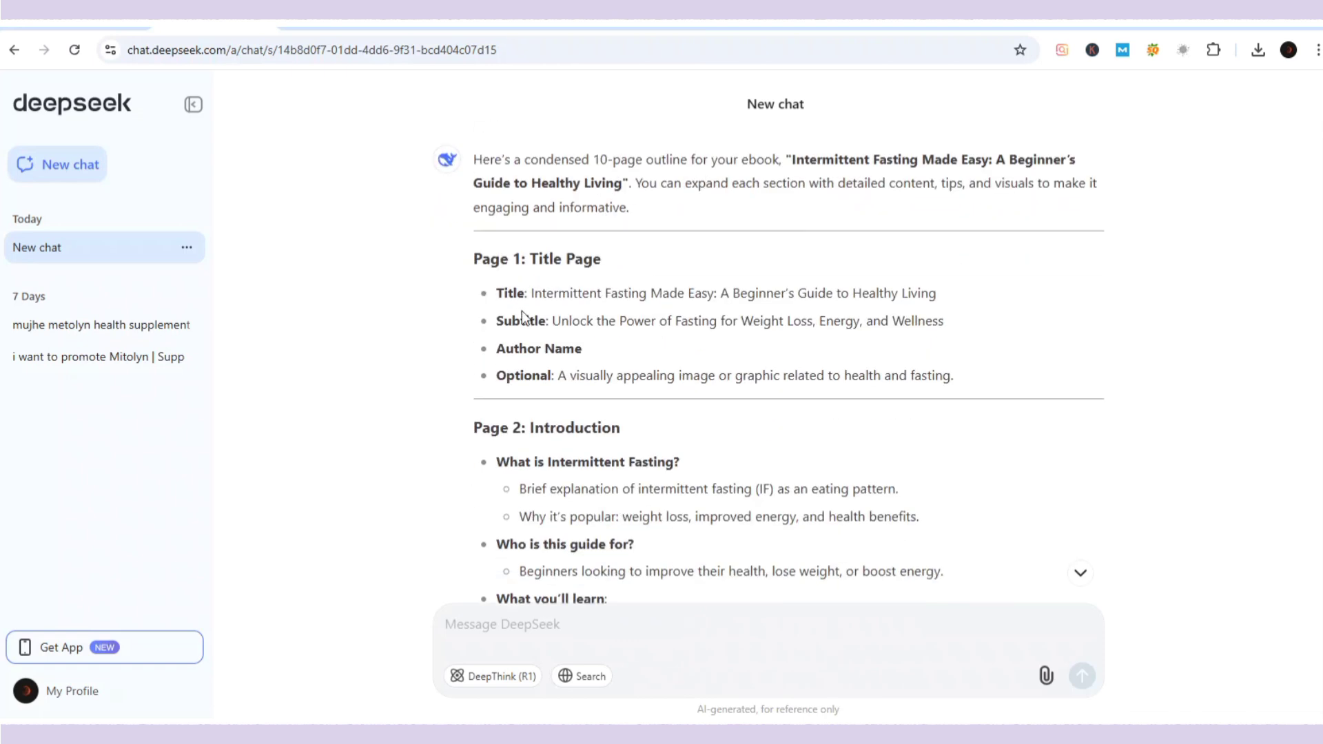
{"action": "scroll", "coordinate": [590, 277], "scroll_direction": "down", "scroll_amount": 5}
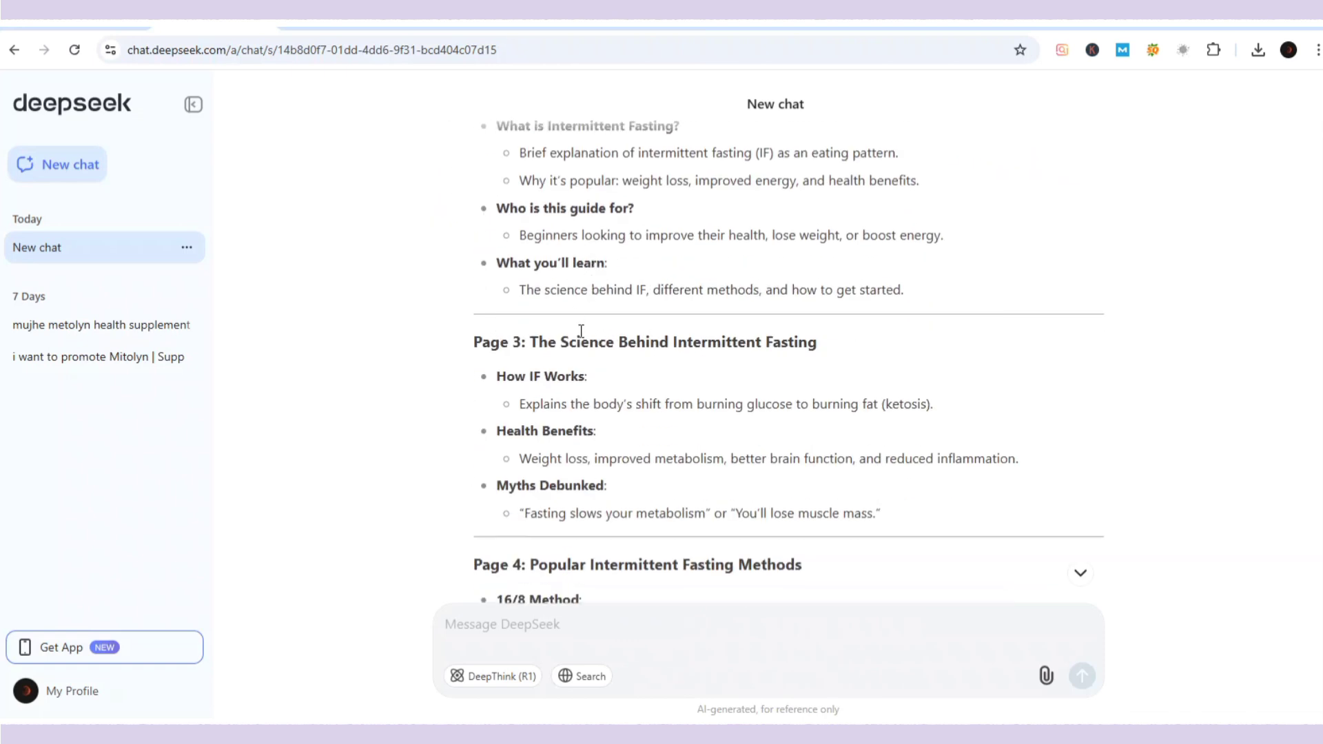
{"action": "scroll", "coordinate": [656, 333], "scroll_direction": "down", "scroll_amount": 1}
{"action": "scroll", "coordinate": [657, 334], "scroll_direction": "down", "scroll_amount": 2}
{"action": "scroll", "coordinate": [657, 334], "scroll_direction": "down", "scroll_amount": 3}
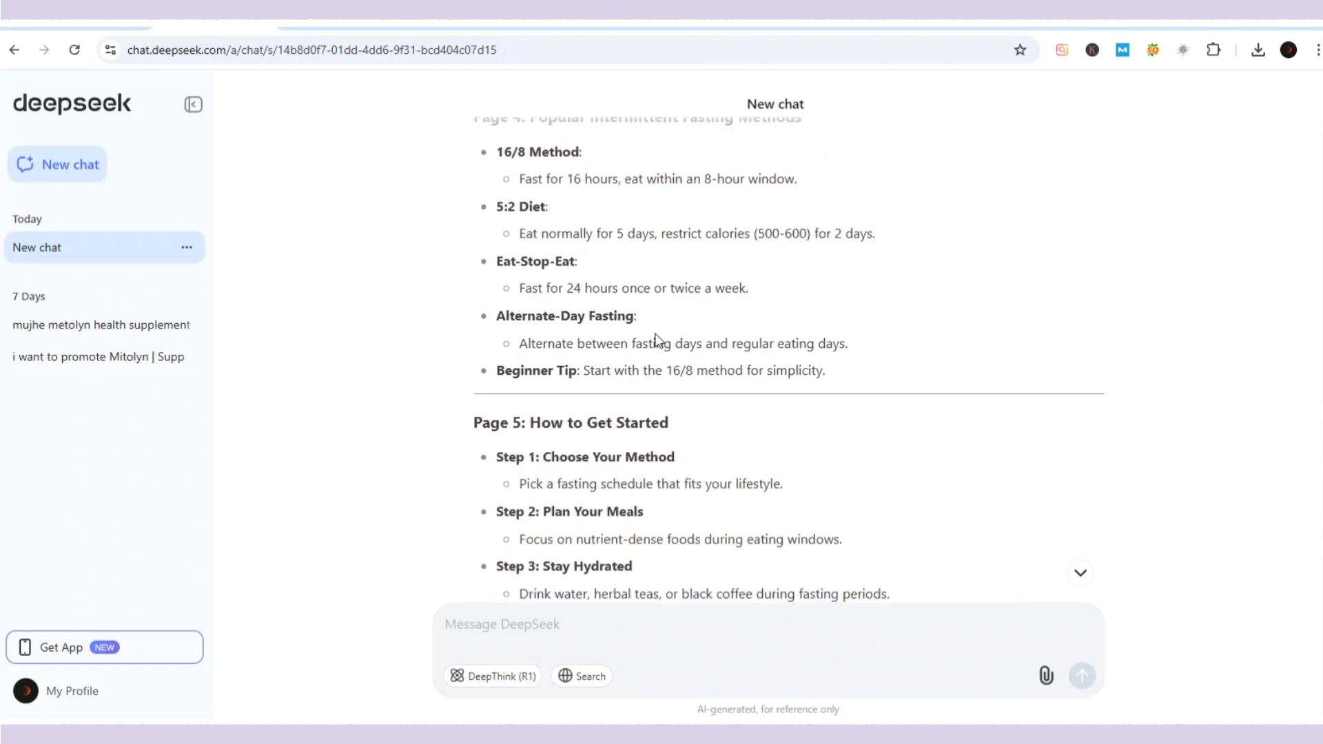
{"action": "scroll", "coordinate": [655, 336], "scroll_direction": "down", "scroll_amount": 2}
{"action": "scroll", "coordinate": [656, 339], "scroll_direction": "down", "scroll_amount": 3}
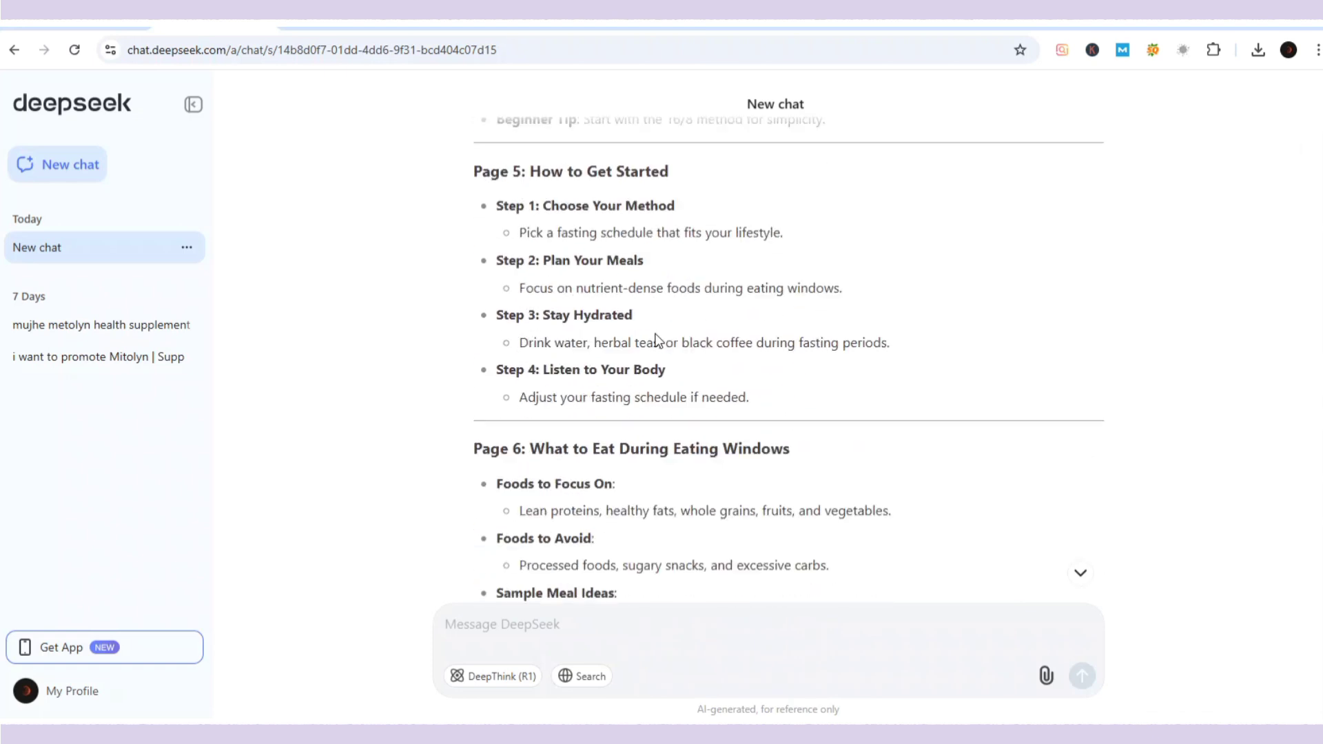
{"action": "scroll", "coordinate": [656, 340], "scroll_direction": "down", "scroll_amount": 13}
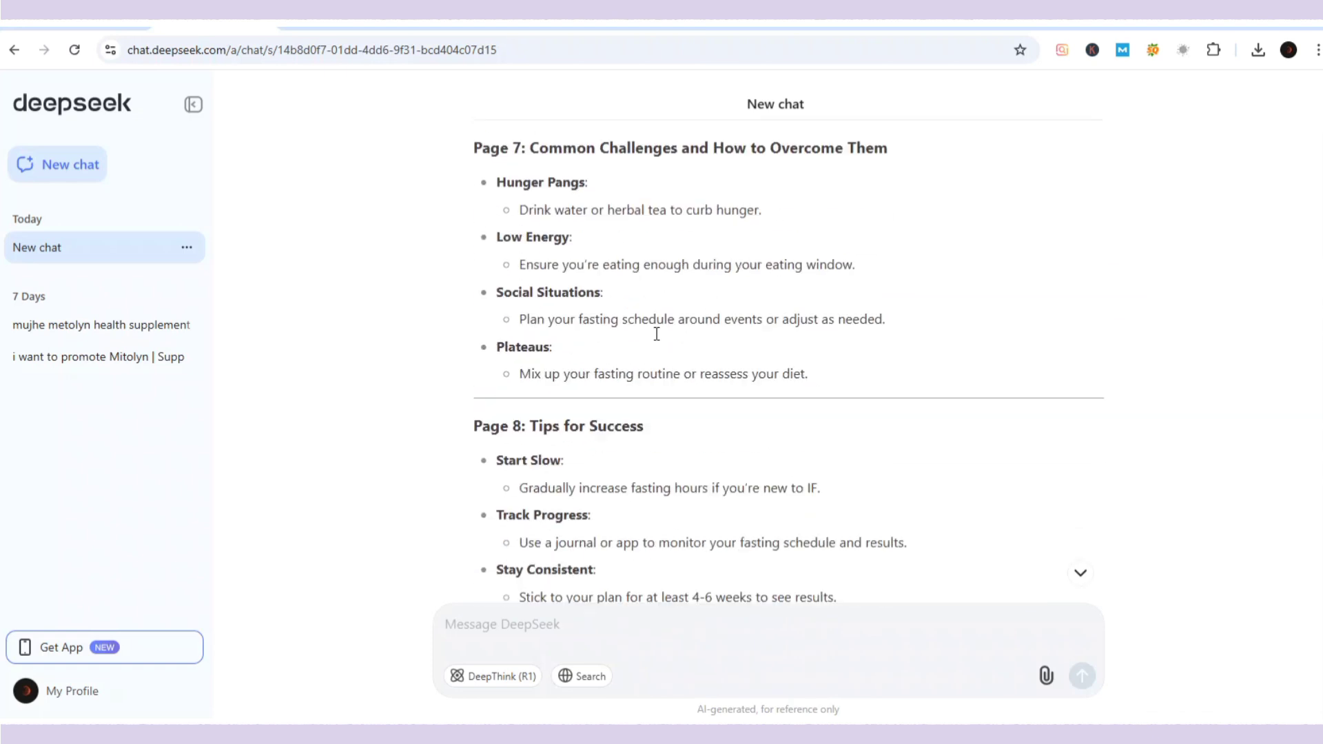
{"action": "scroll", "coordinate": [656, 333], "scroll_direction": "down", "scroll_amount": 8}
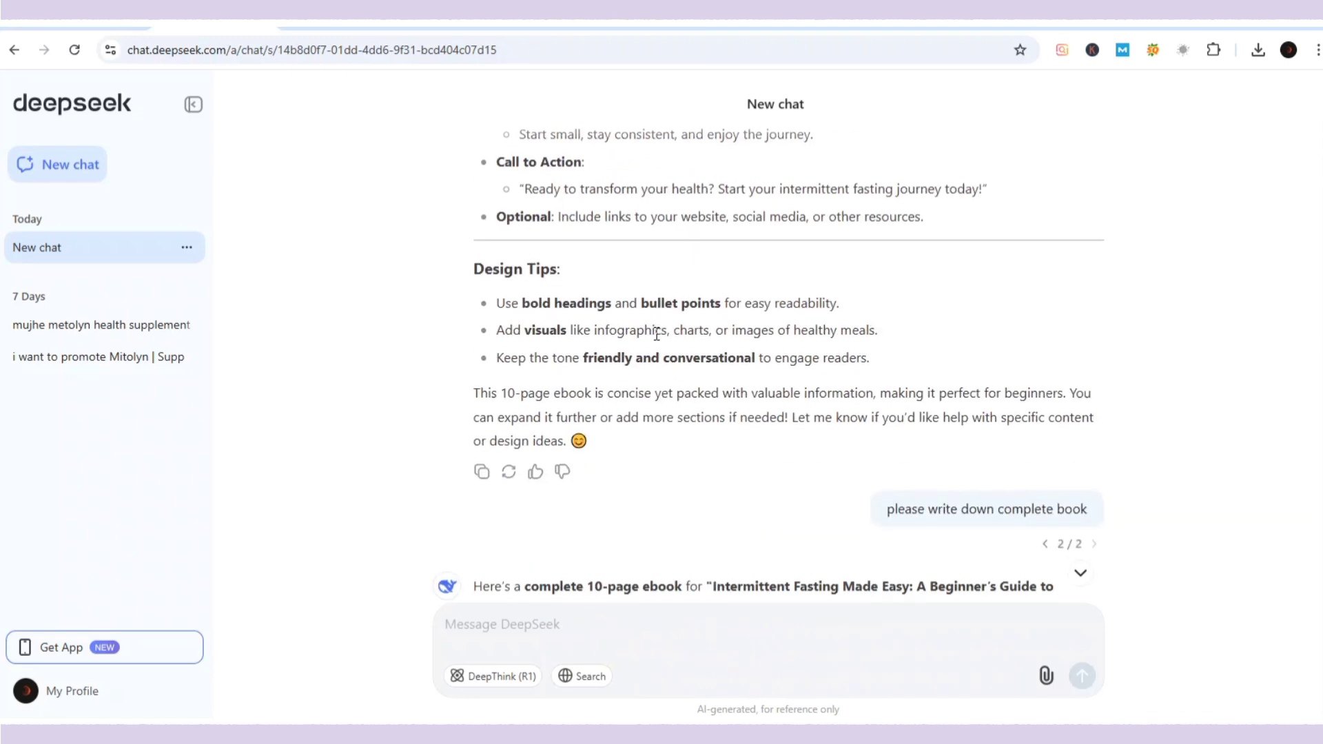
{"action": "scroll", "coordinate": [656, 335], "scroll_direction": "down", "scroll_amount": 2}
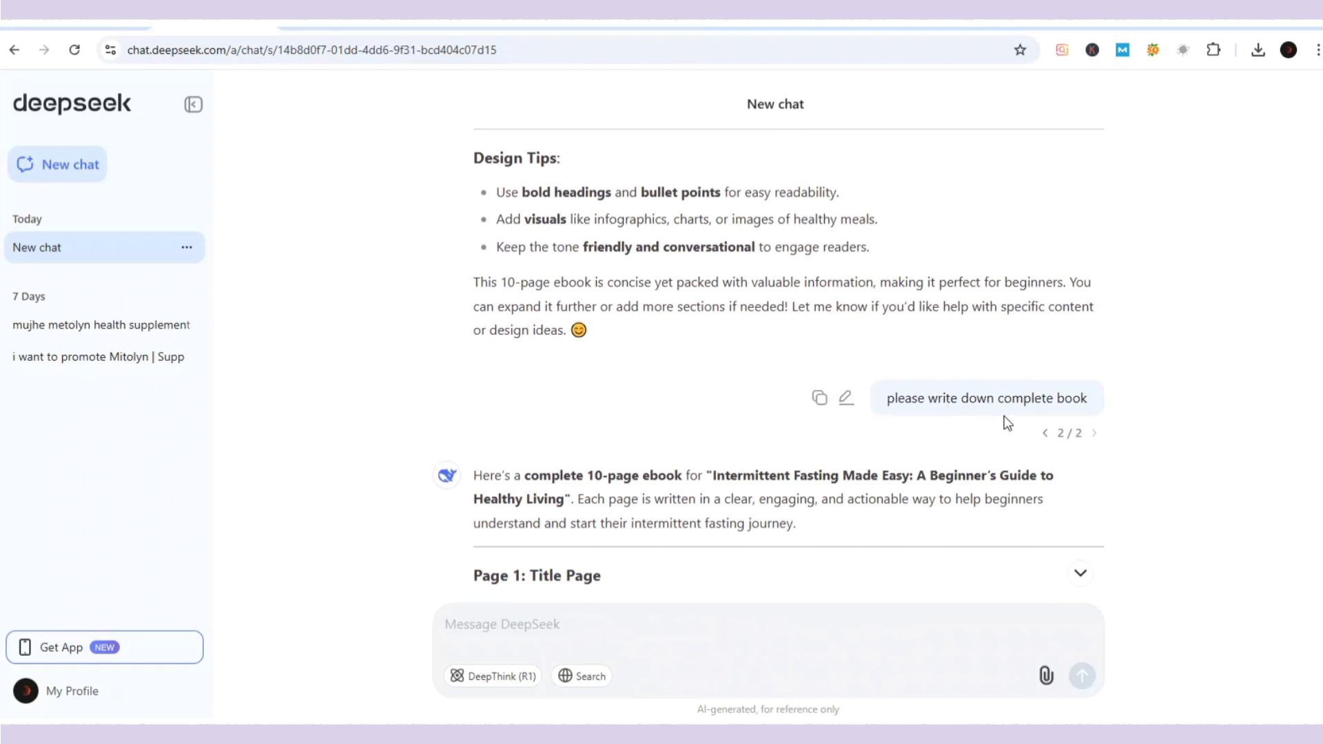
{"action": "scroll", "coordinate": [667, 395], "scroll_direction": "up", "scroll_amount": 6}
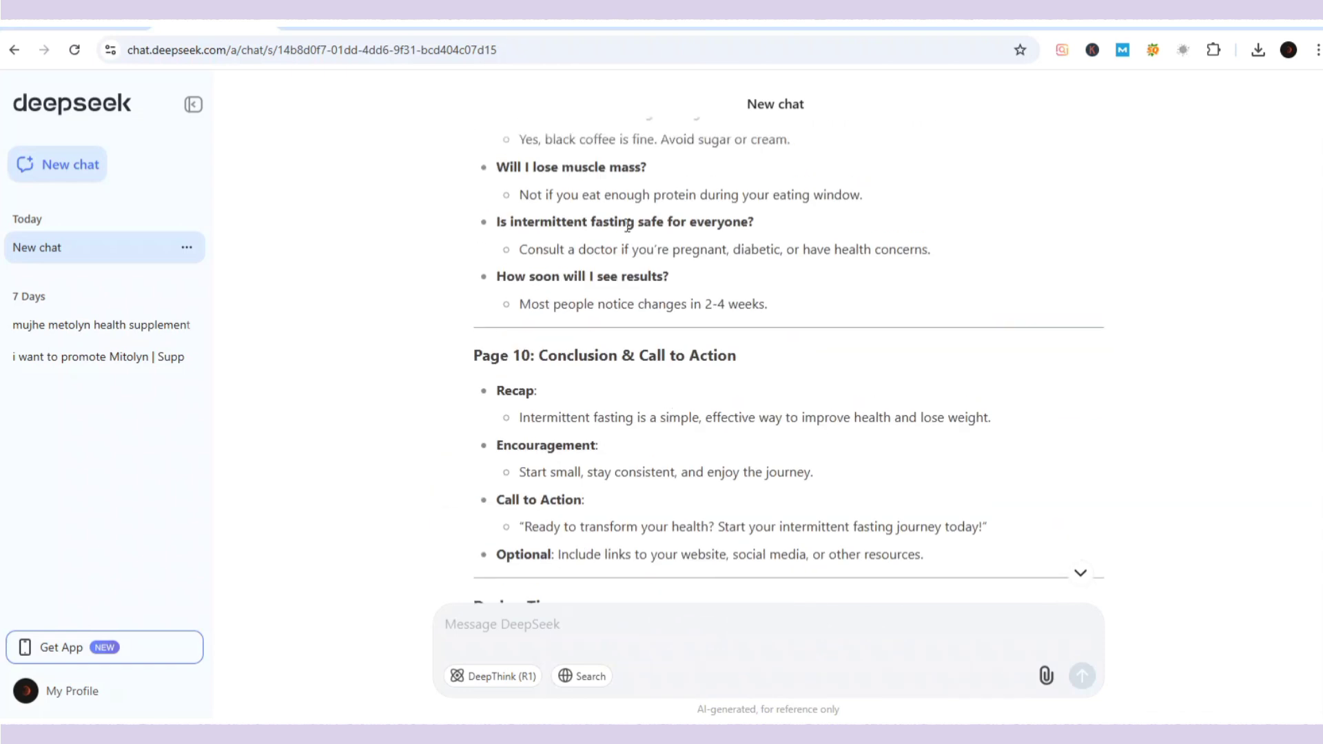
Step: Examine the complete intermittent fasting ebook text through Page 10 and its design suggestions, returning to its title page
{"action": "scroll", "coordinate": [633, 304], "scroll_direction": "down", "scroll_amount": 10}
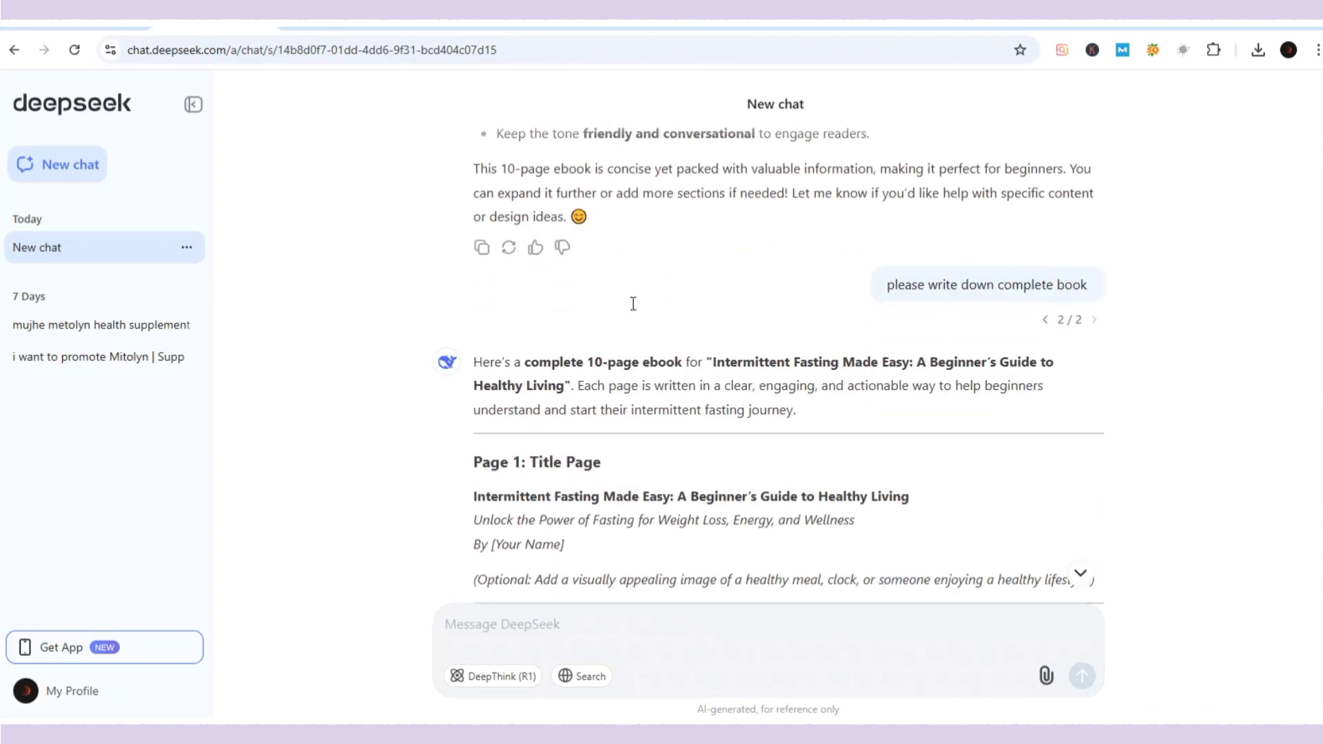
{"action": "scroll", "coordinate": [632, 304], "scroll_direction": "down", "scroll_amount": 12}
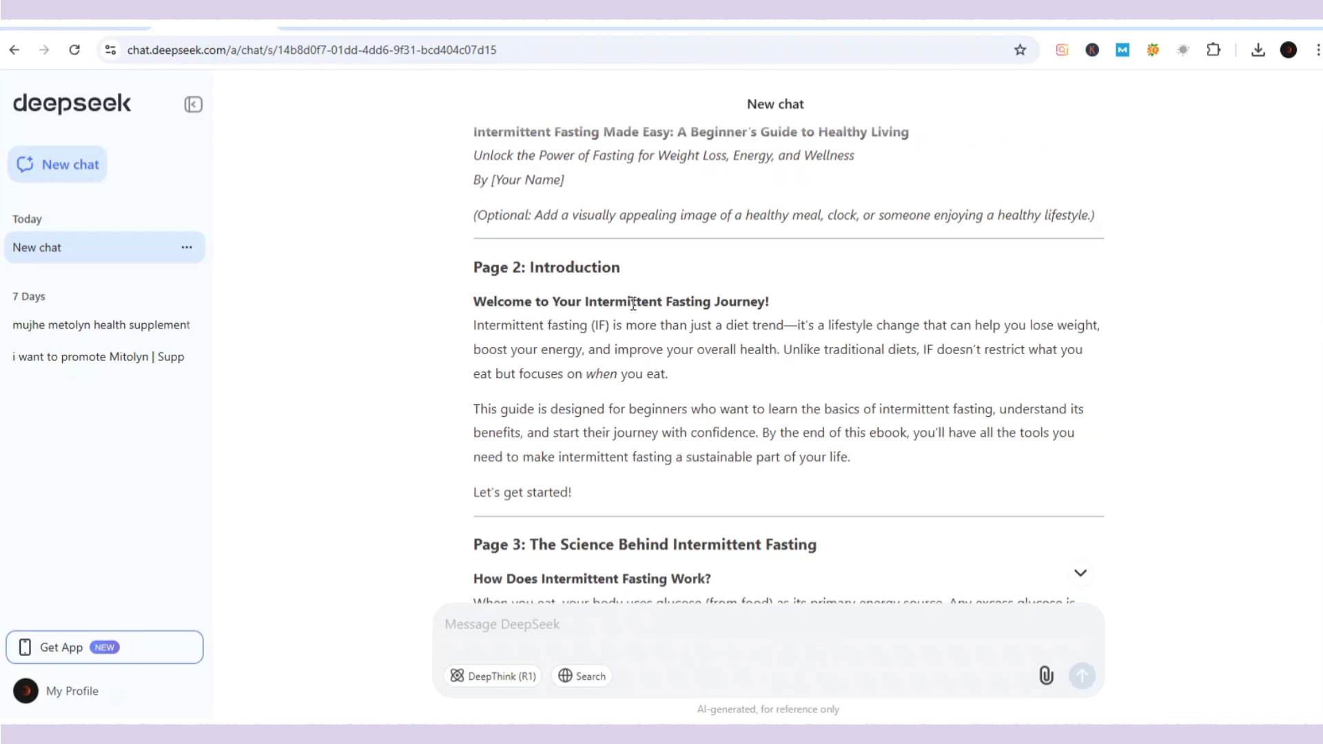
{"action": "scroll", "coordinate": [632, 304], "scroll_direction": "down", "scroll_amount": 12}
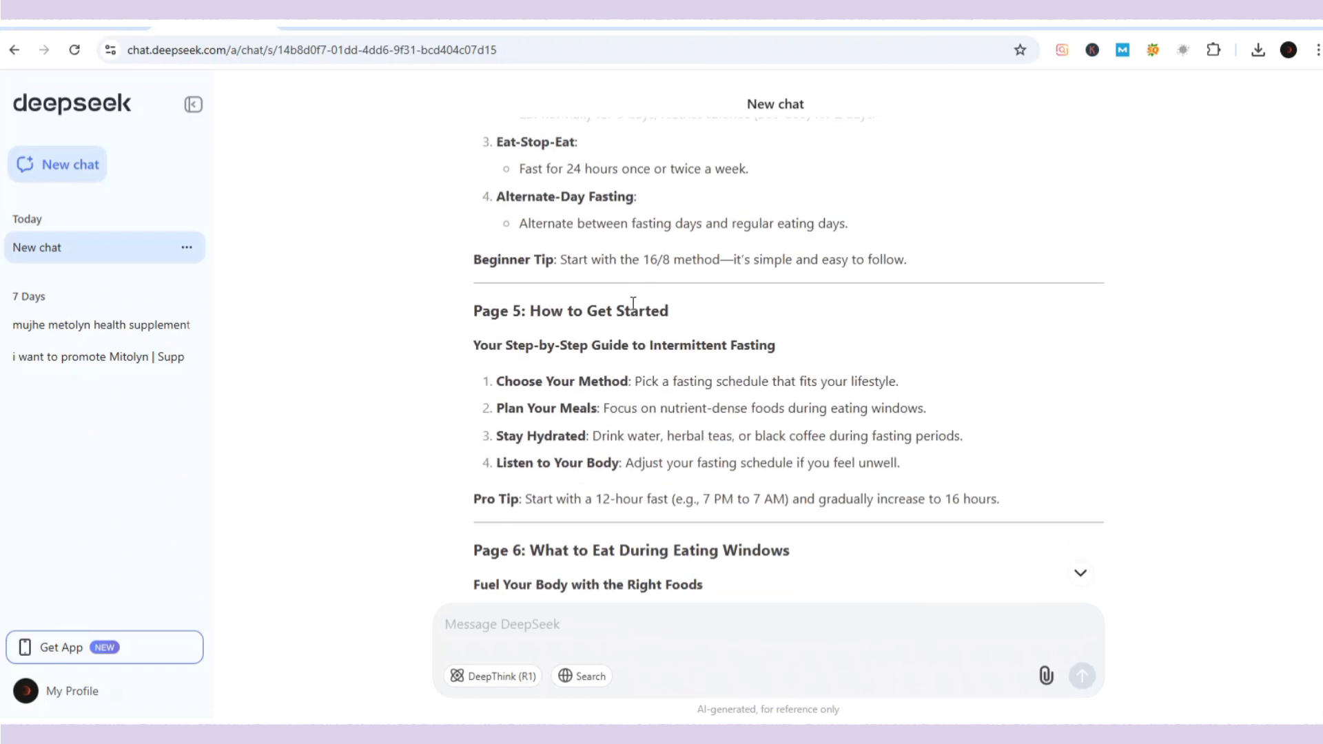
{"action": "scroll", "coordinate": [632, 304], "scroll_direction": "down", "scroll_amount": 12}
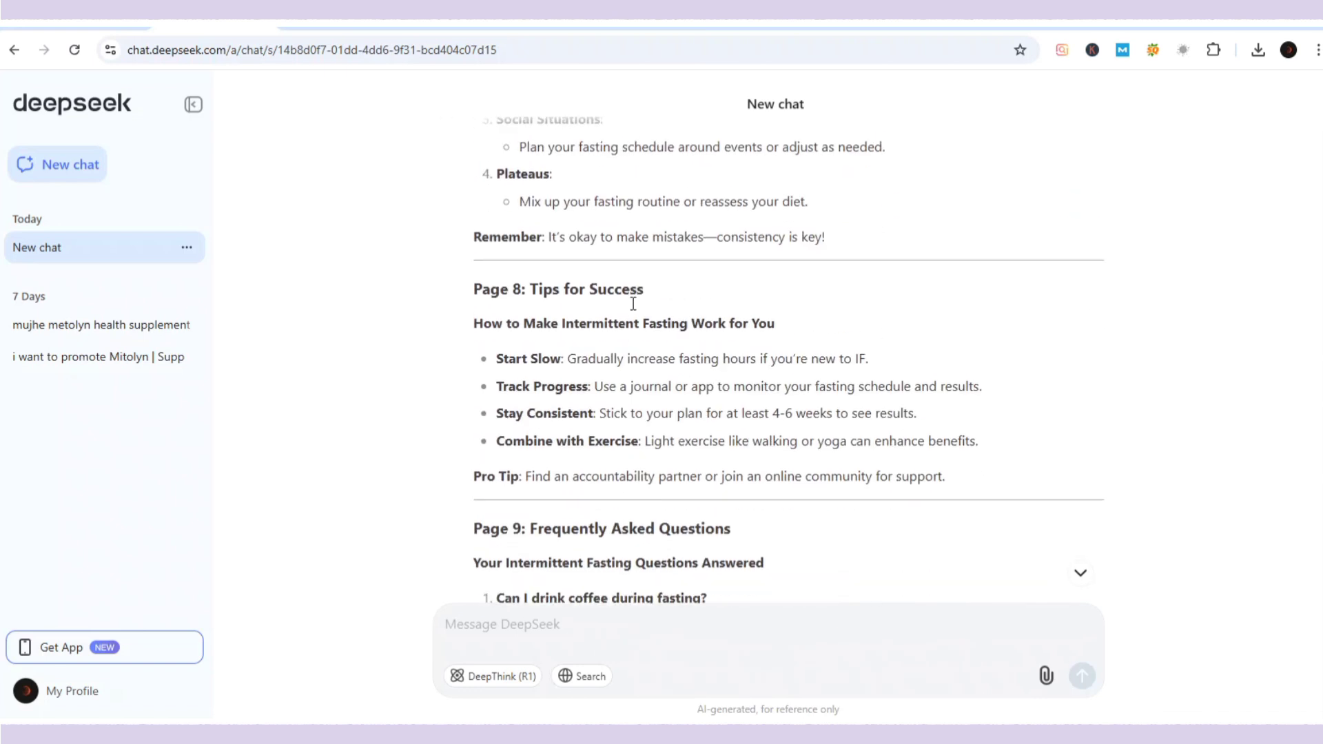
{"action": "scroll", "coordinate": [633, 304], "scroll_direction": "down", "scroll_amount": 1}
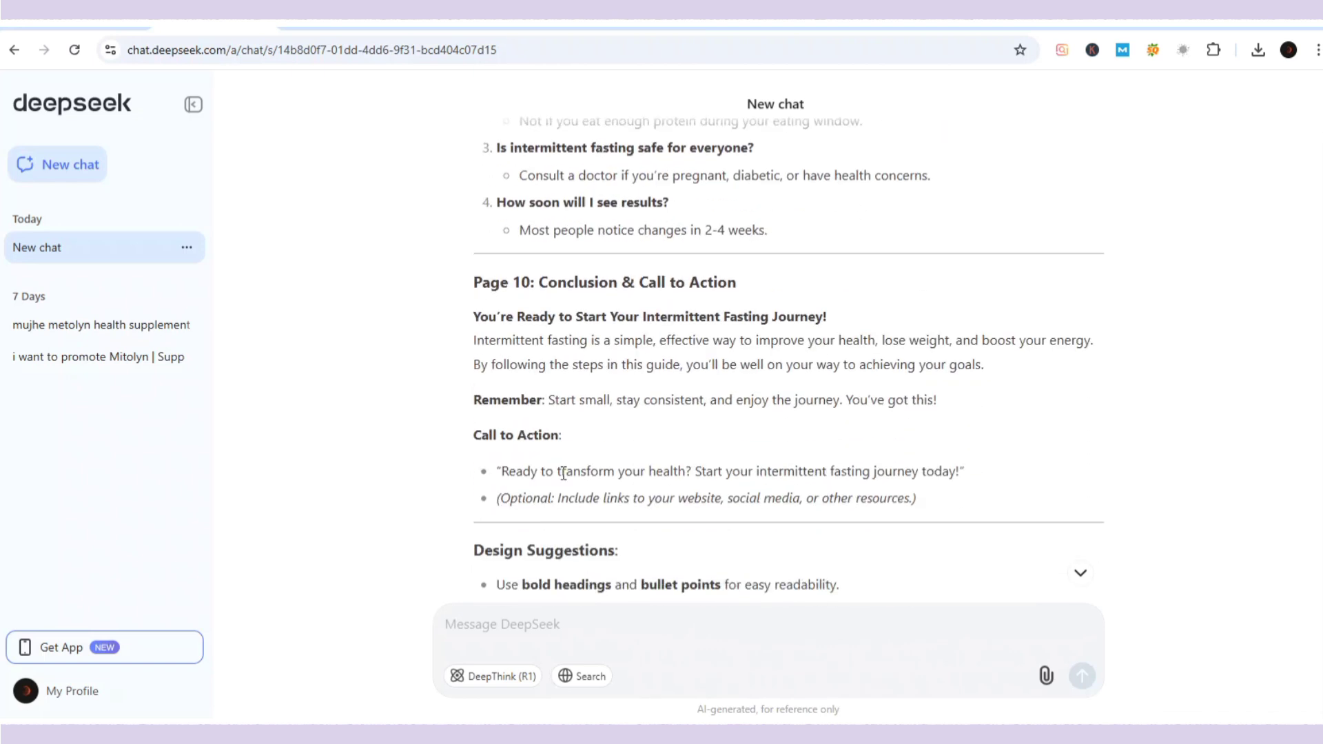
{"action": "scroll", "coordinate": [563, 474], "scroll_direction": "down", "scroll_amount": 5}
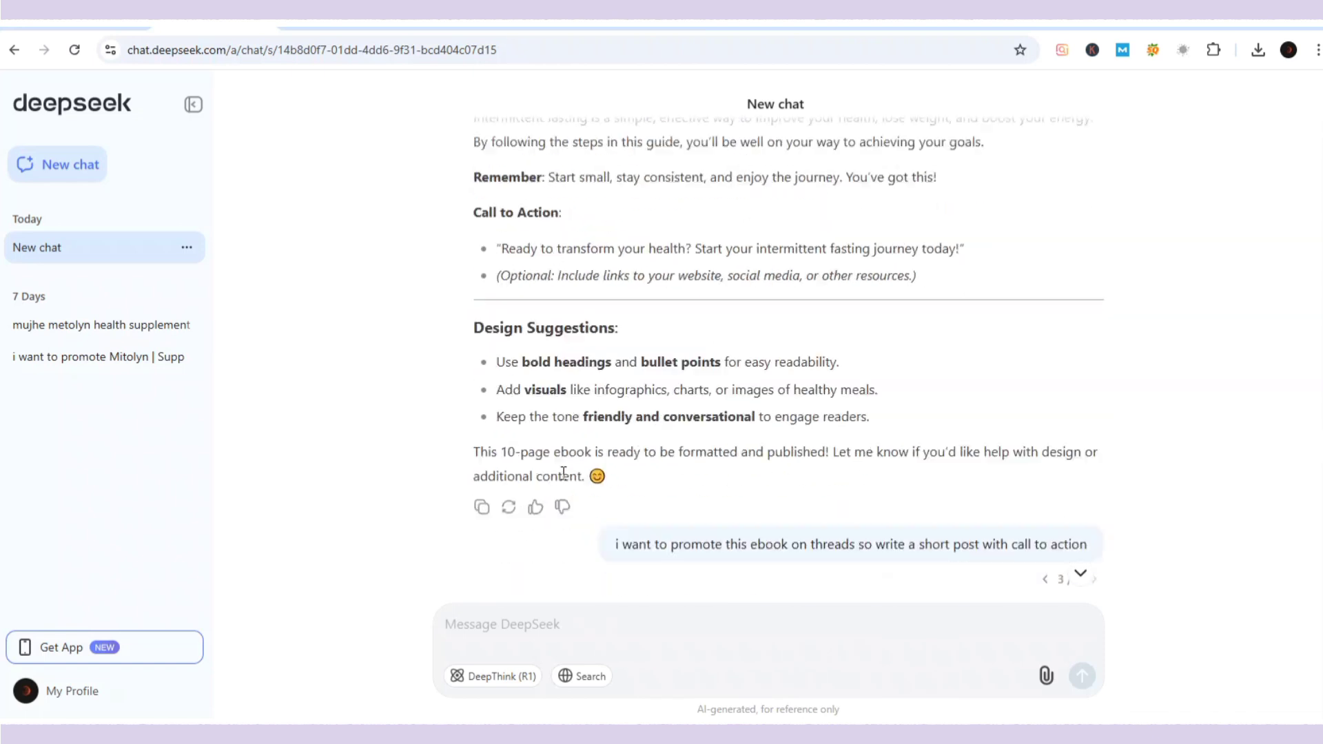
{"action": "scroll", "coordinate": [563, 473], "scroll_direction": "up", "scroll_amount": 20}
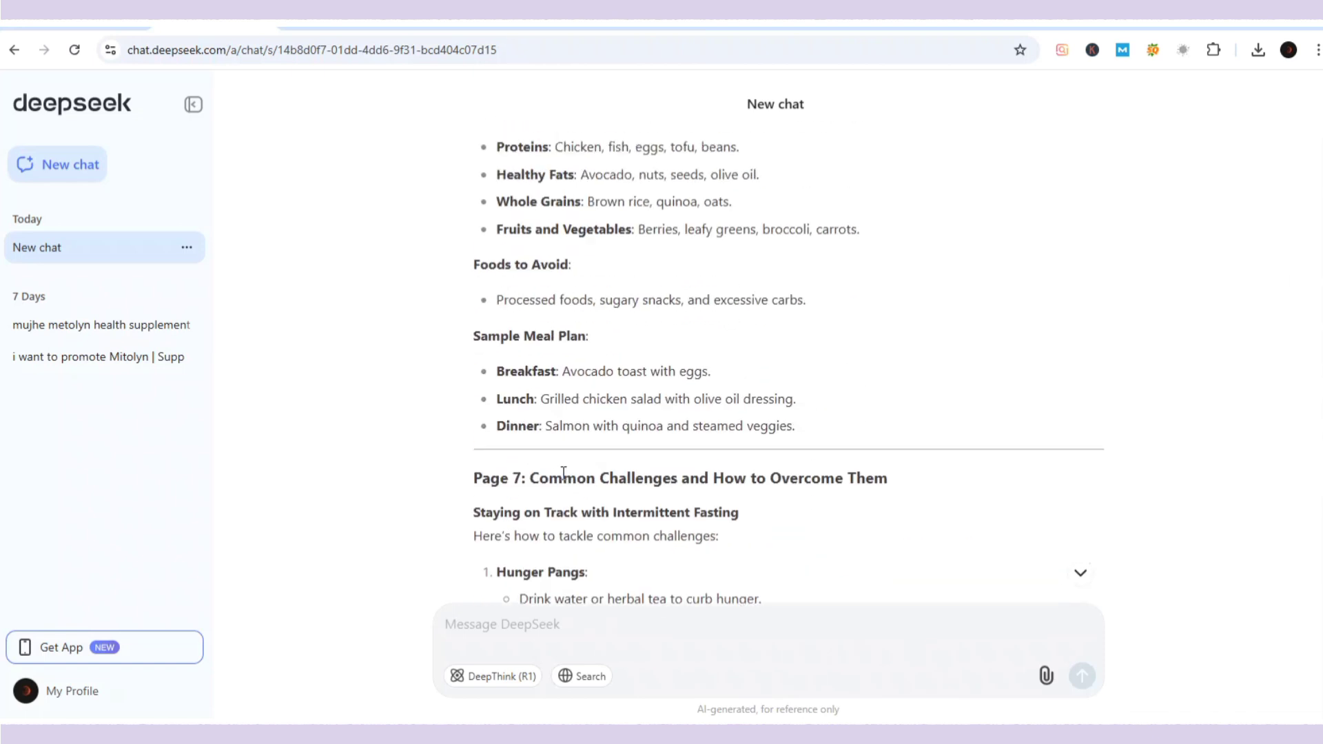
{"action": "scroll", "coordinate": [564, 473], "scroll_direction": "up", "scroll_amount": 20}
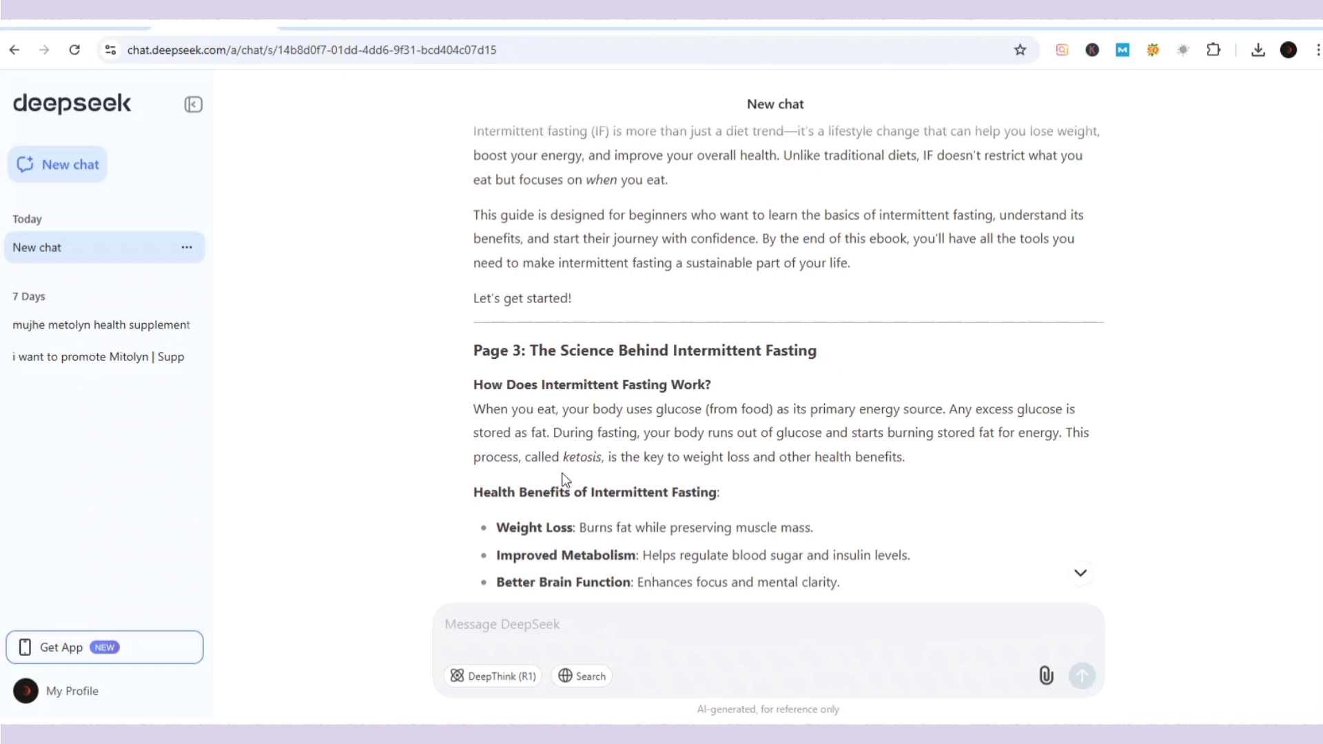
{"action": "scroll", "coordinate": [563, 476], "scroll_direction": "up", "scroll_amount": 10}
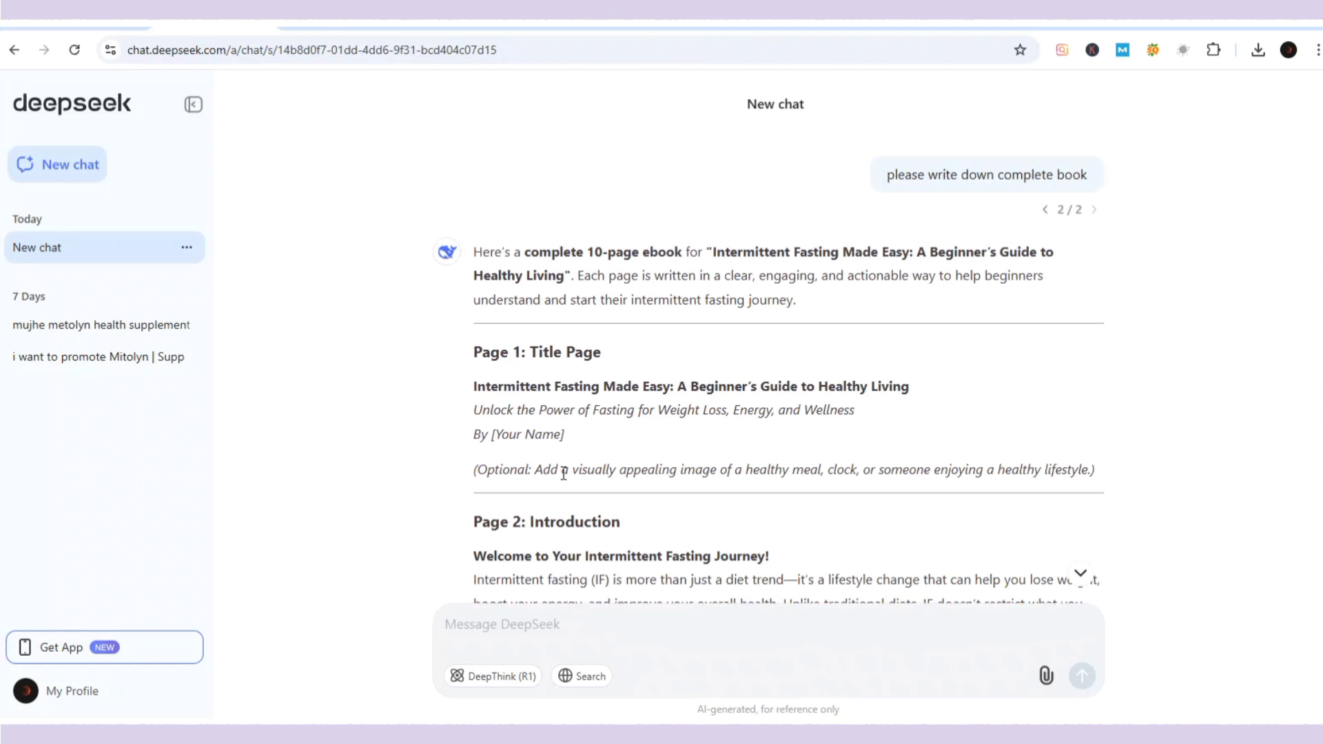
Step: Switch to Google Docs, create a blank document, and collapse its document tabs outline
{"action": "left_click", "coordinate": [561, 29]}
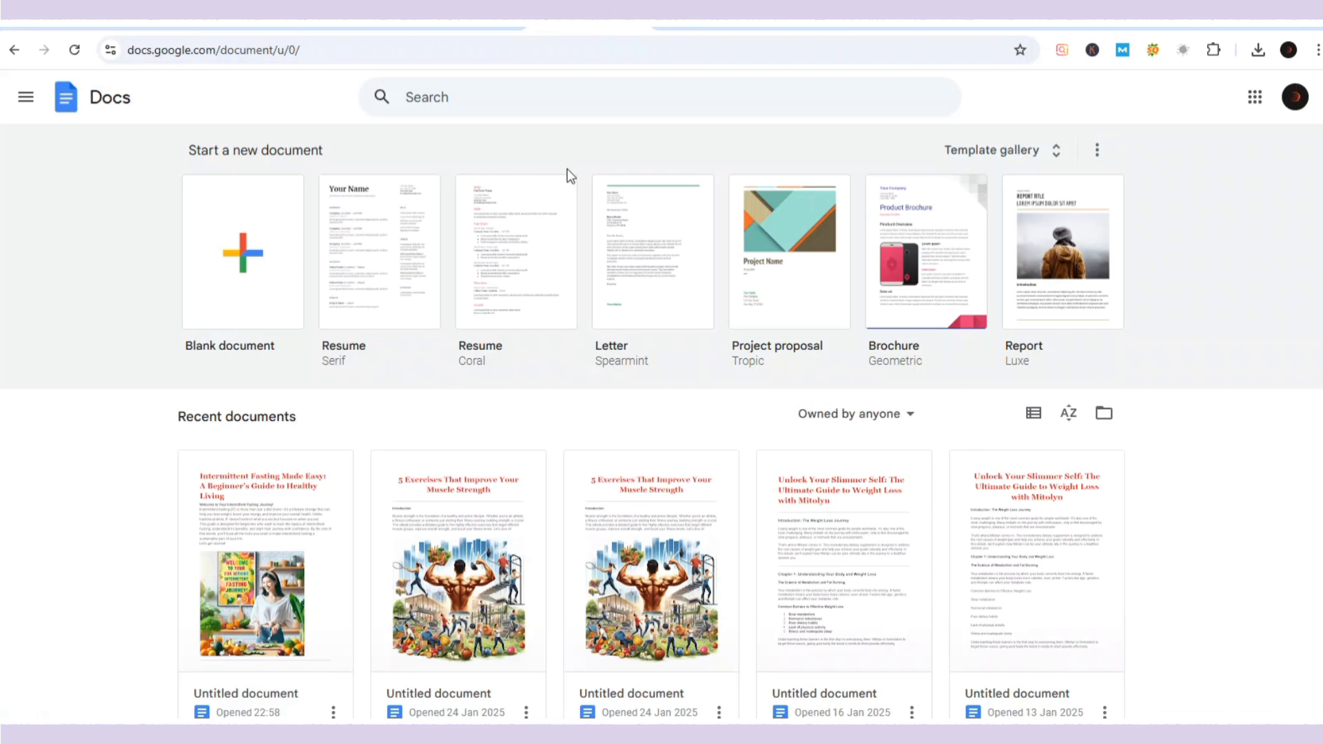
{"action": "left_click", "coordinate": [241, 266]}
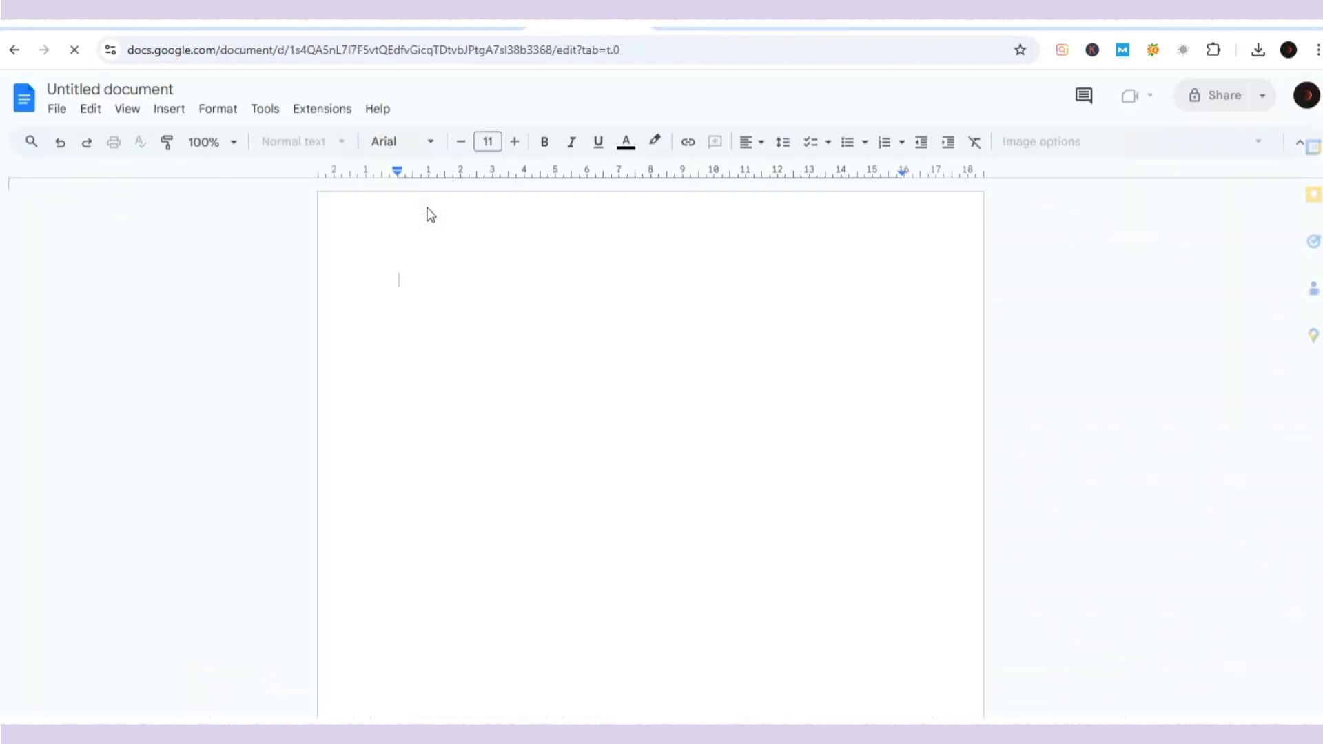
{"action": "left_click", "coordinate": [40, 203]}
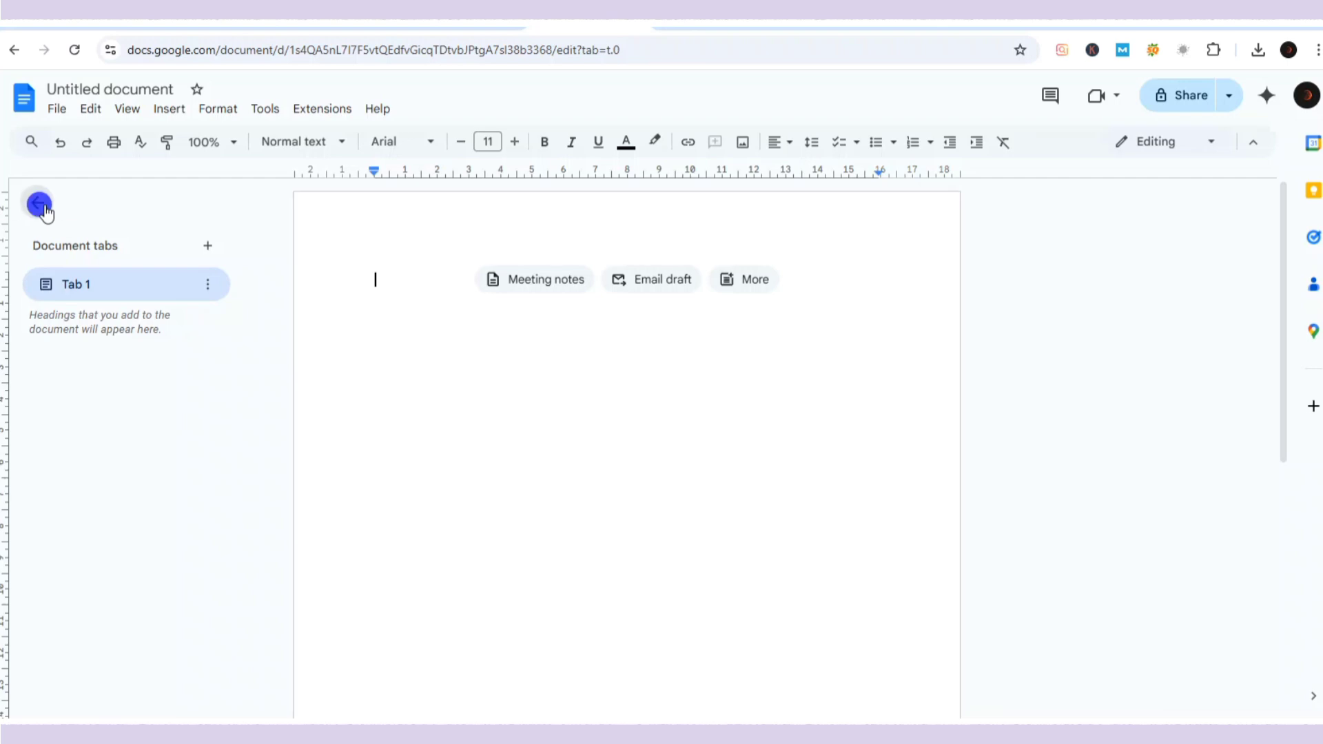
{"action": "left_click", "coordinate": [390, 250]}
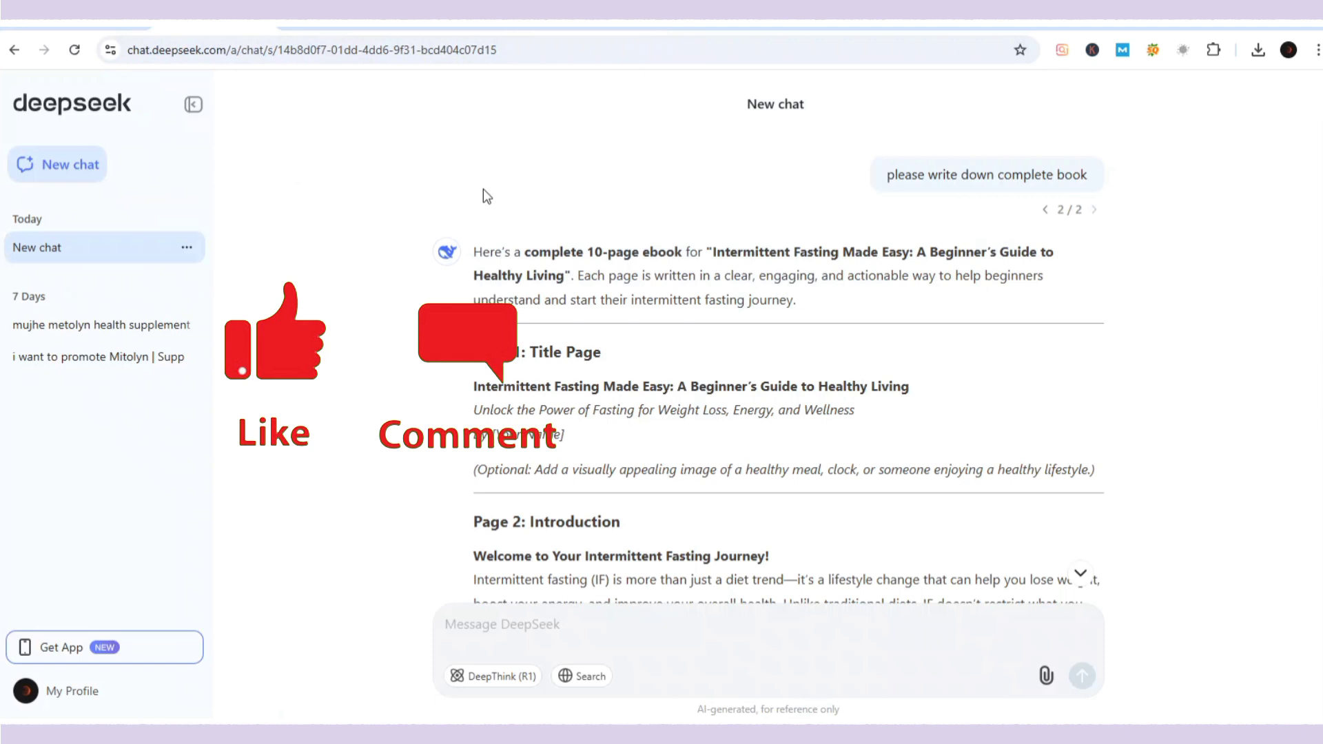
Step: Copy the ebook text from the title line through Page 10's closing remark in DeepSeek and paste it into the blank Google Docs document
{"action": "scroll", "coordinate": [532, 241], "scroll_direction": "down", "scroll_amount": 2}
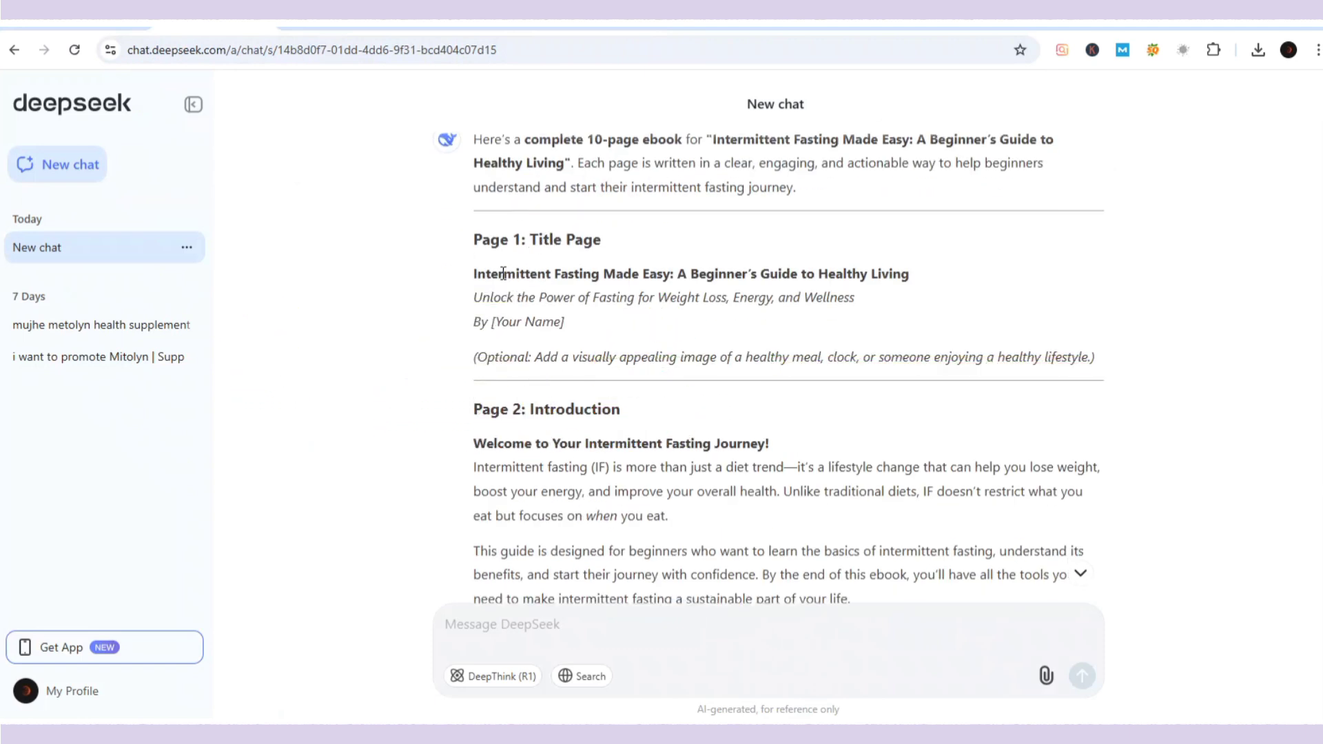
{"action": "left_click_drag", "start_coordinate": [480, 273], "coordinate": [965, 294]}
{"action": "left_click", "coordinate": [476, 276]}
{"action": "scroll", "coordinate": [593, 414], "scroll_direction": "down", "scroll_amount": 20}
{"action": "scroll", "coordinate": [599, 406], "scroll_direction": "down", "scroll_amount": 15}
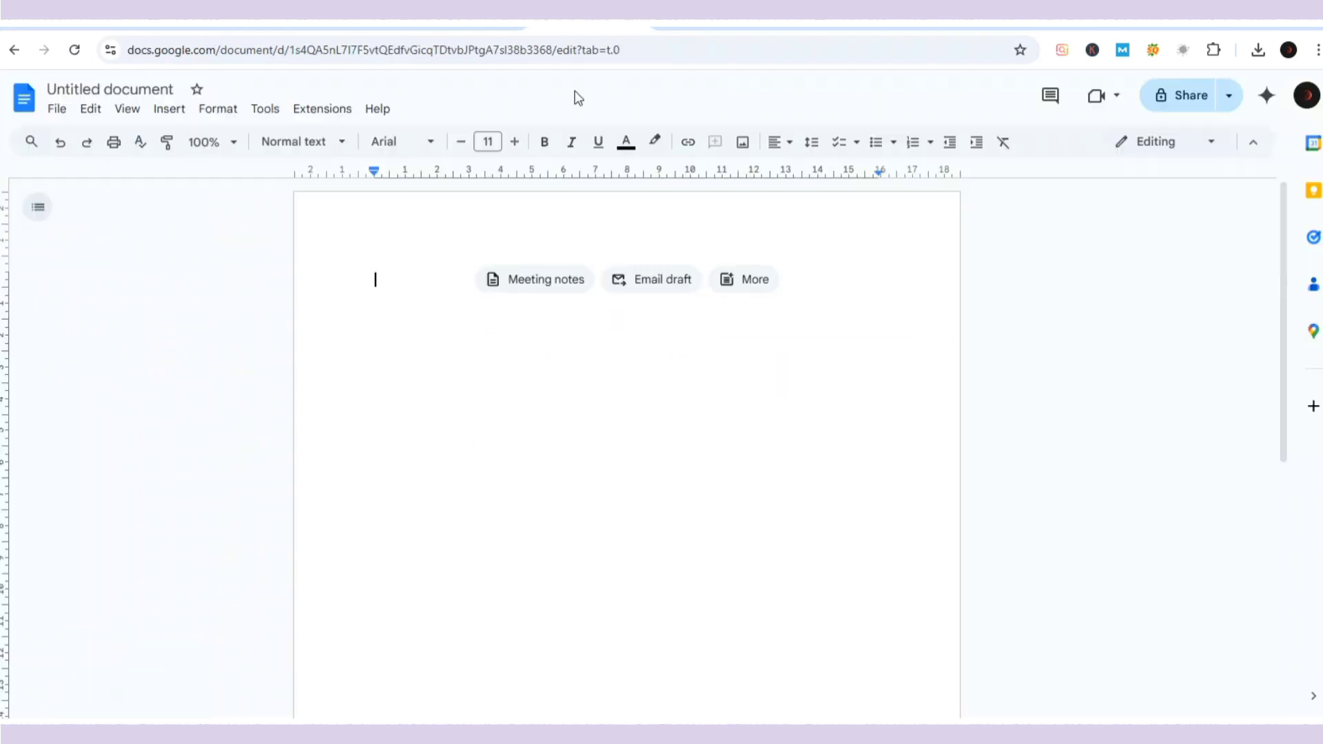
{"action": "key", "text": "ctrl+v"}
{"action": "scroll", "coordinate": [520, 304], "scroll_direction": "up", "scroll_amount": 10}
{"action": "scroll", "coordinate": [520, 304], "scroll_direction": "up", "scroll_amount": 15}
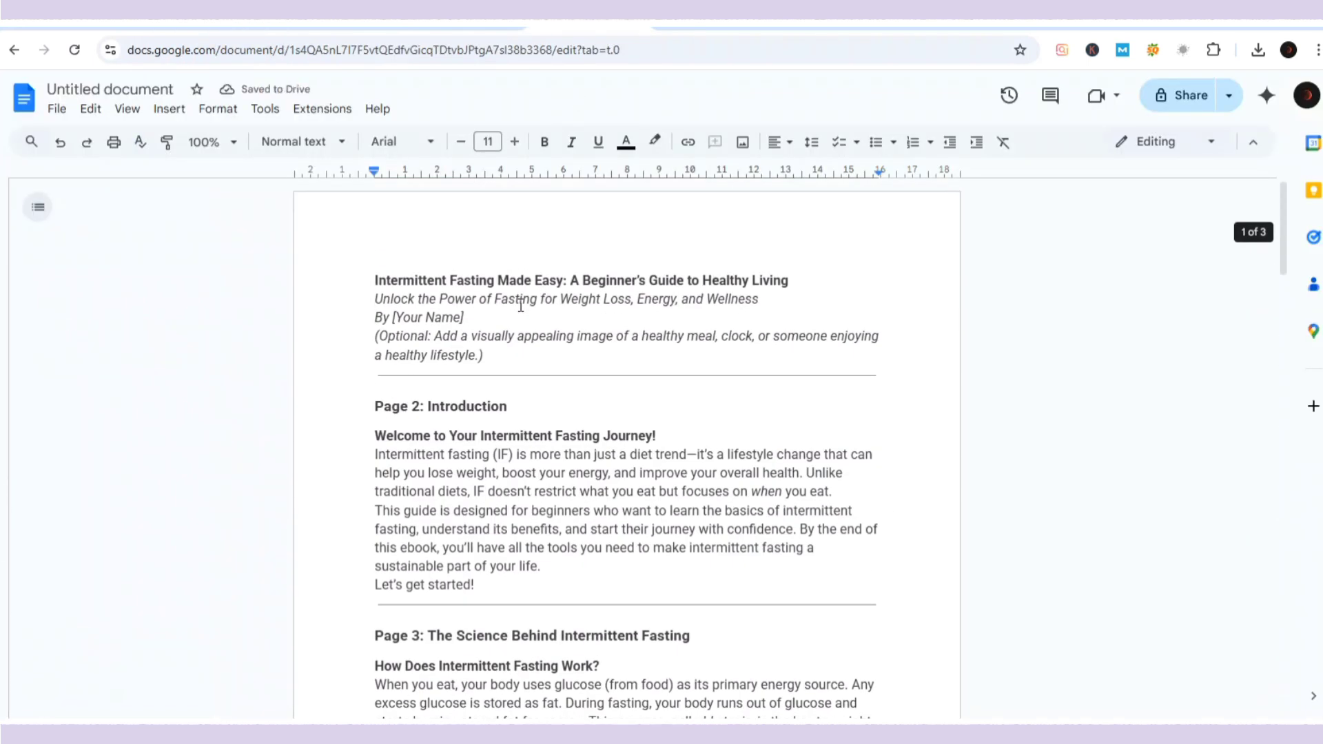
Step: Insert an empty line below the ebook's title and apply the Title style to the title text
{"action": "left_click", "coordinate": [802, 277]}
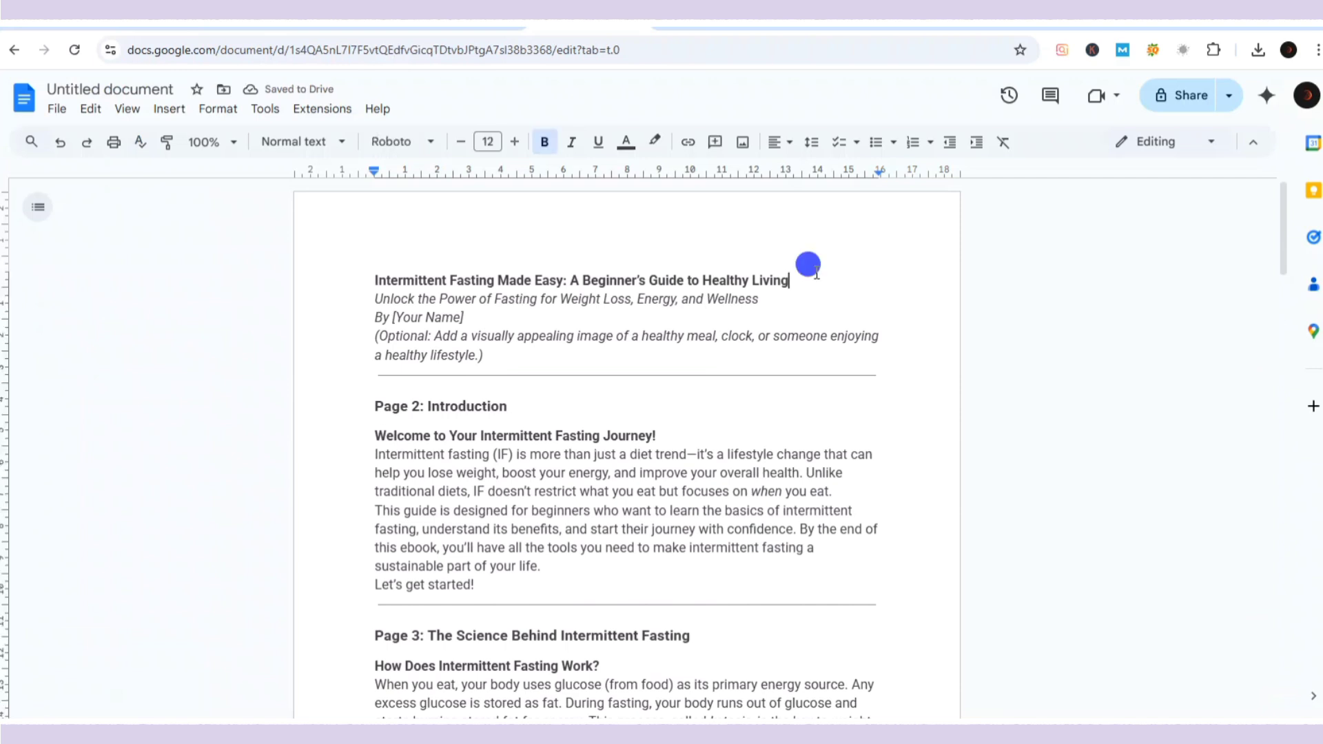
{"action": "key", "text": "Return"}
{"action": "left_click_drag", "start_coordinate": [375, 280], "coordinate": [794, 286]}
{"action": "left_click", "coordinate": [307, 141]}
{"action": "left_click", "coordinate": [307, 142]}
{"action": "left_click", "coordinate": [307, 153]}
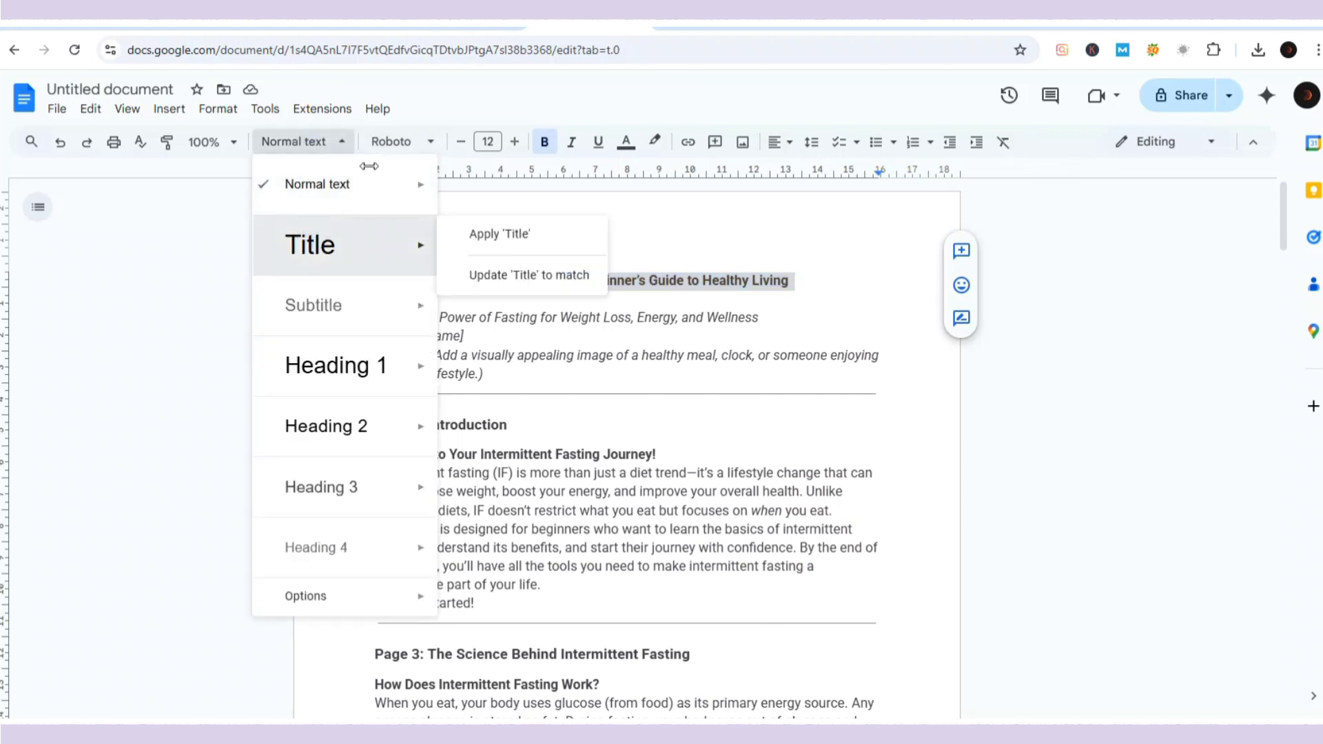
{"action": "left_click", "coordinate": [307, 245]}
Step: Format the ebook title in Georgia, size 27, bold and red, and centre it on the page
{"action": "left_click", "coordinate": [384, 145]}
{"action": "left_click", "coordinate": [403, 248]}
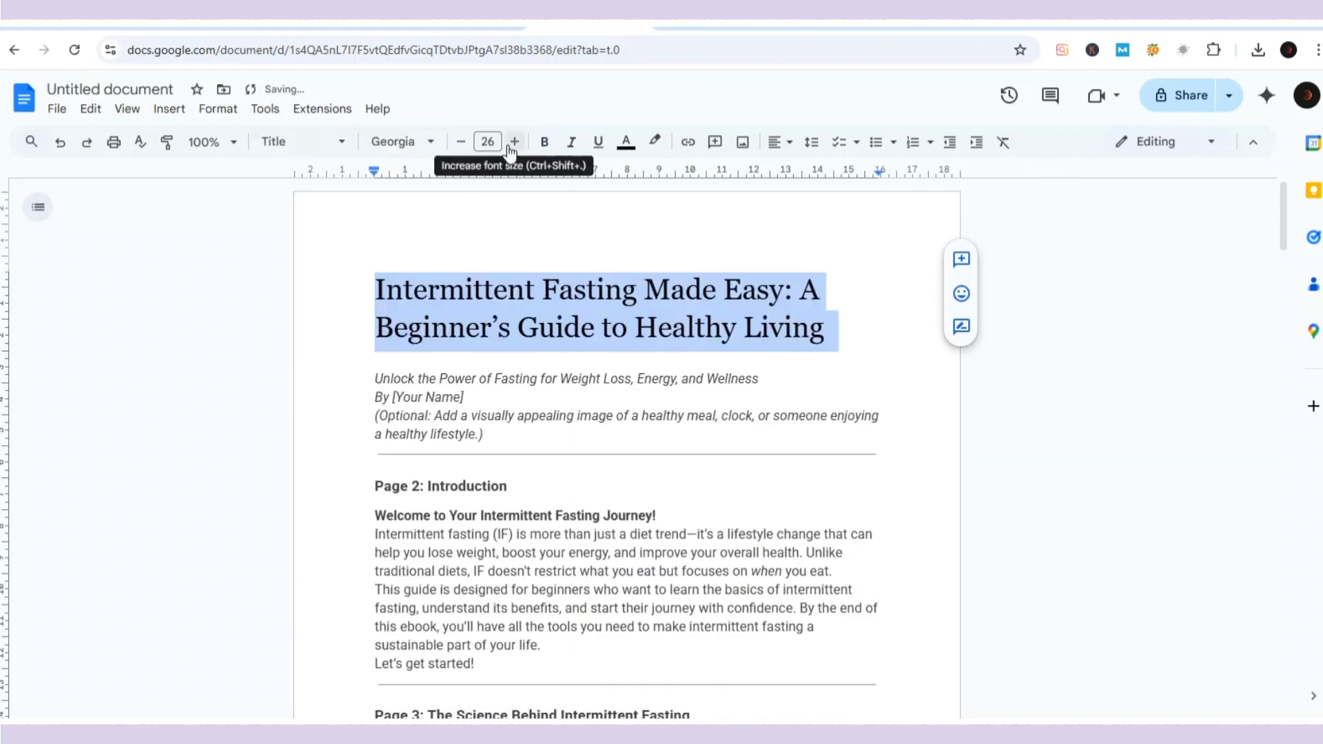
{"action": "left_click", "coordinate": [514, 141]}
{"action": "left_click", "coordinate": [545, 142]}
{"action": "left_click", "coordinate": [625, 142]}
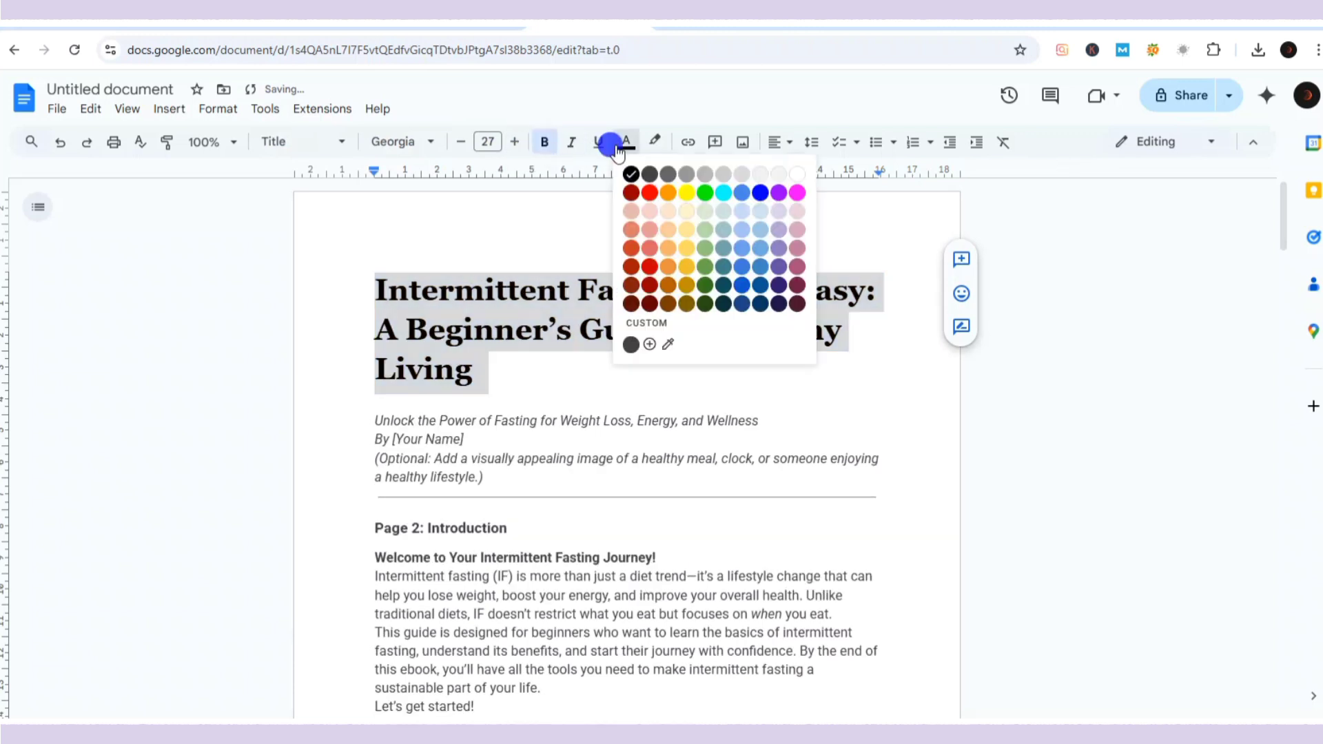
{"action": "left_click", "coordinate": [650, 192]}
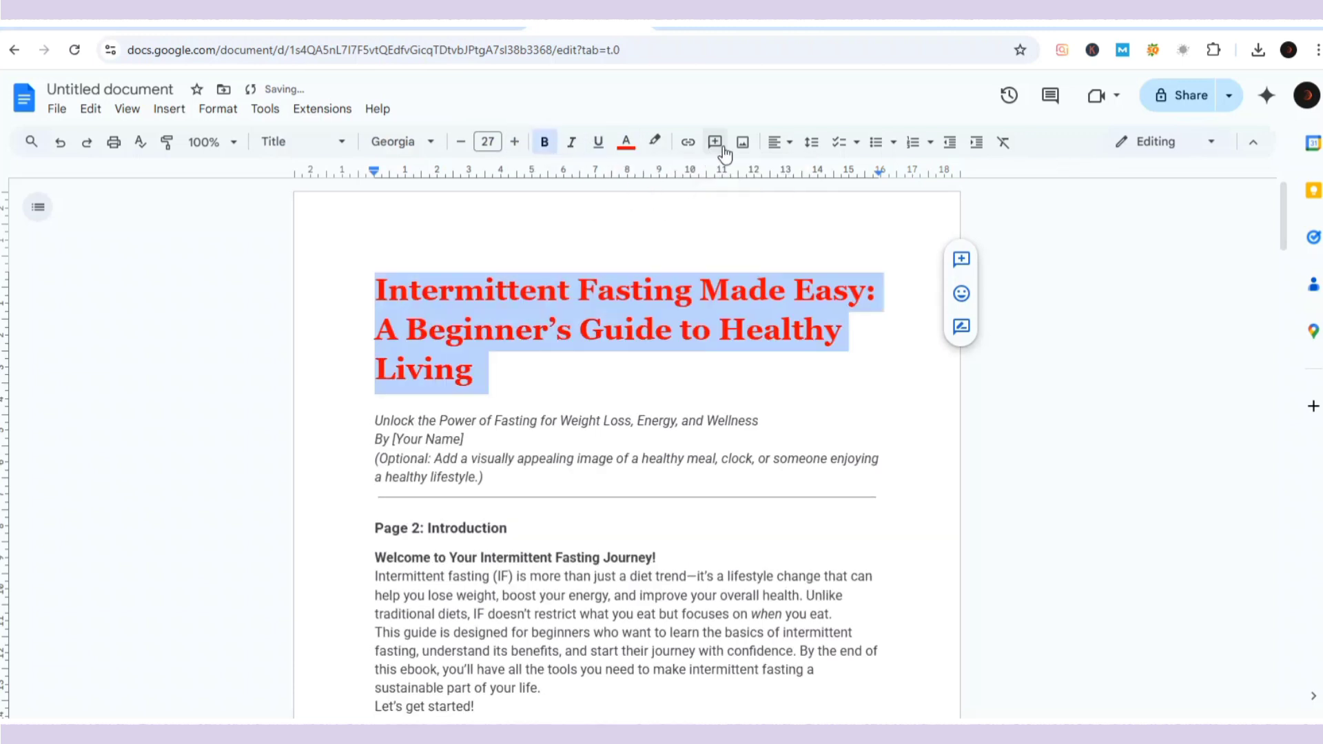
{"action": "left_click", "coordinate": [779, 142]}
{"action": "left_click", "coordinate": [804, 173]}
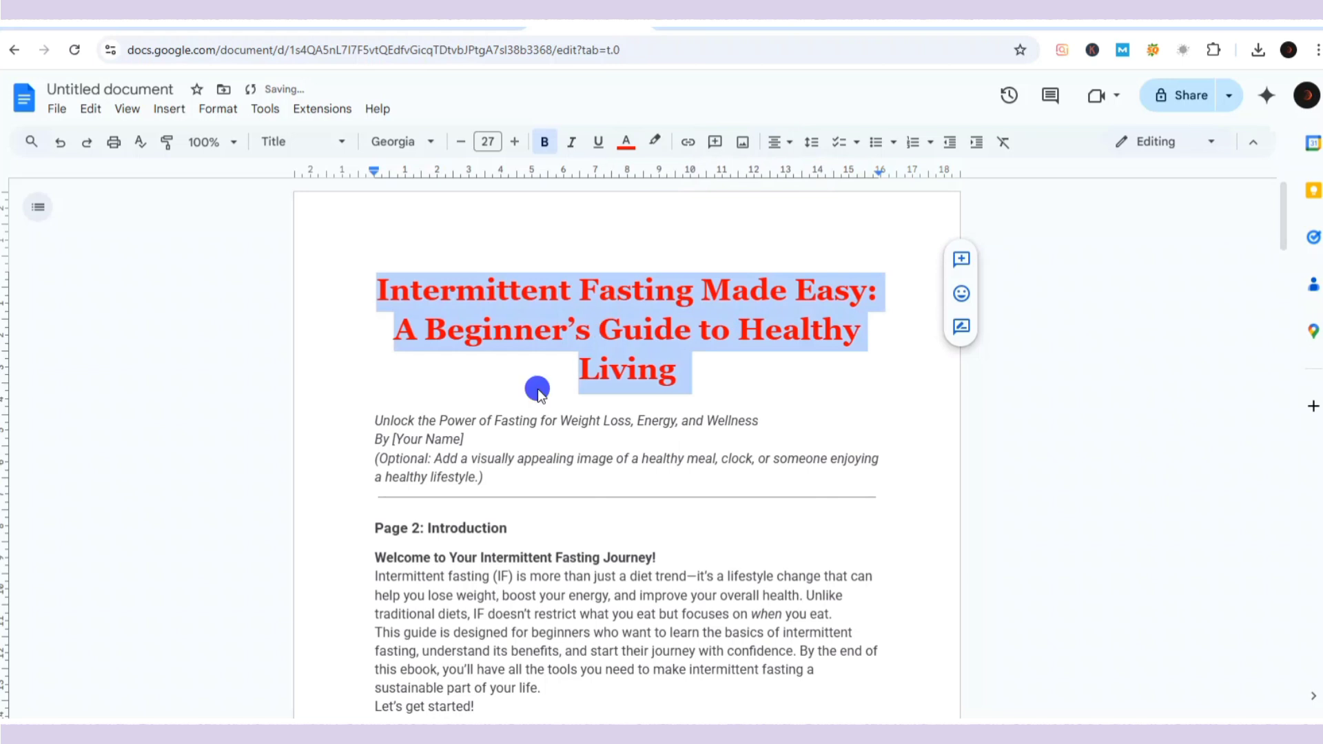
{"action": "left_click", "coordinate": [567, 371]}
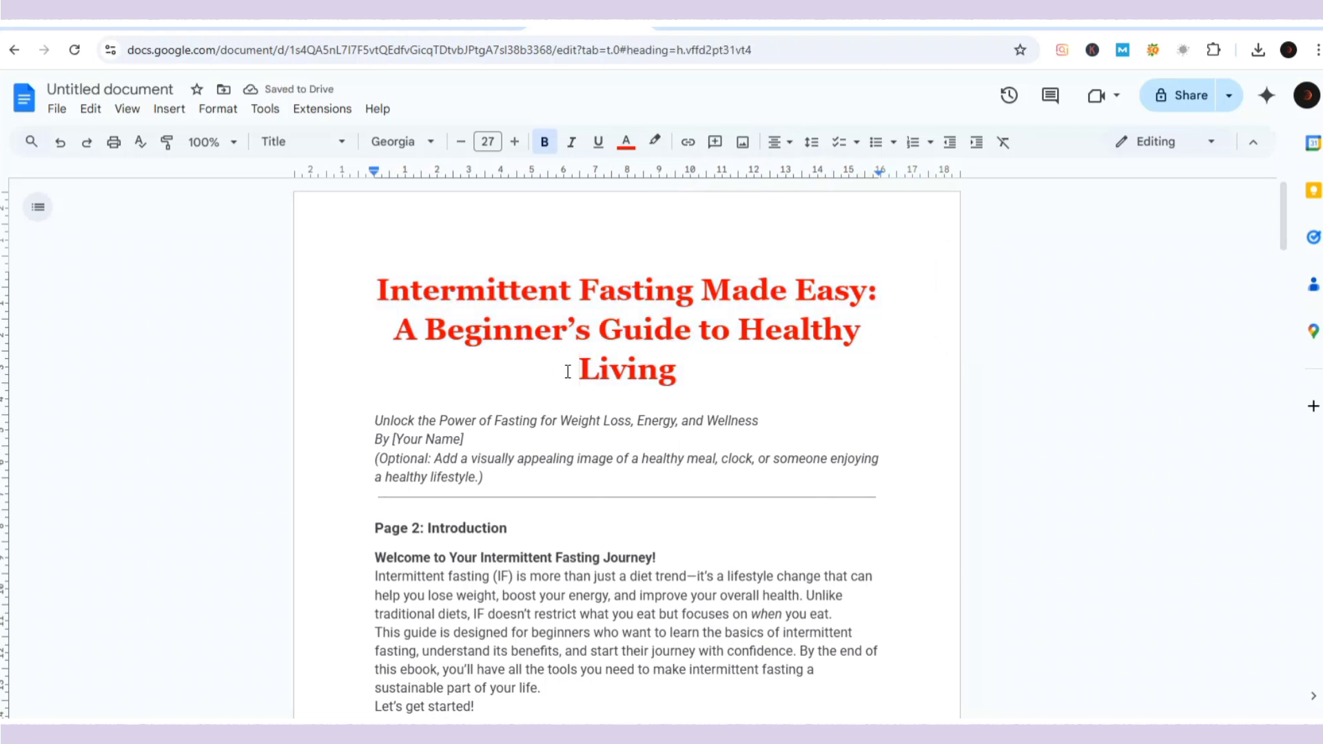
Step: Look over the pasted ebook from the title through the Page 10 conclusion and return to its beginning
{"action": "scroll", "coordinate": [568, 372], "scroll_direction": "down", "scroll_amount": 5}
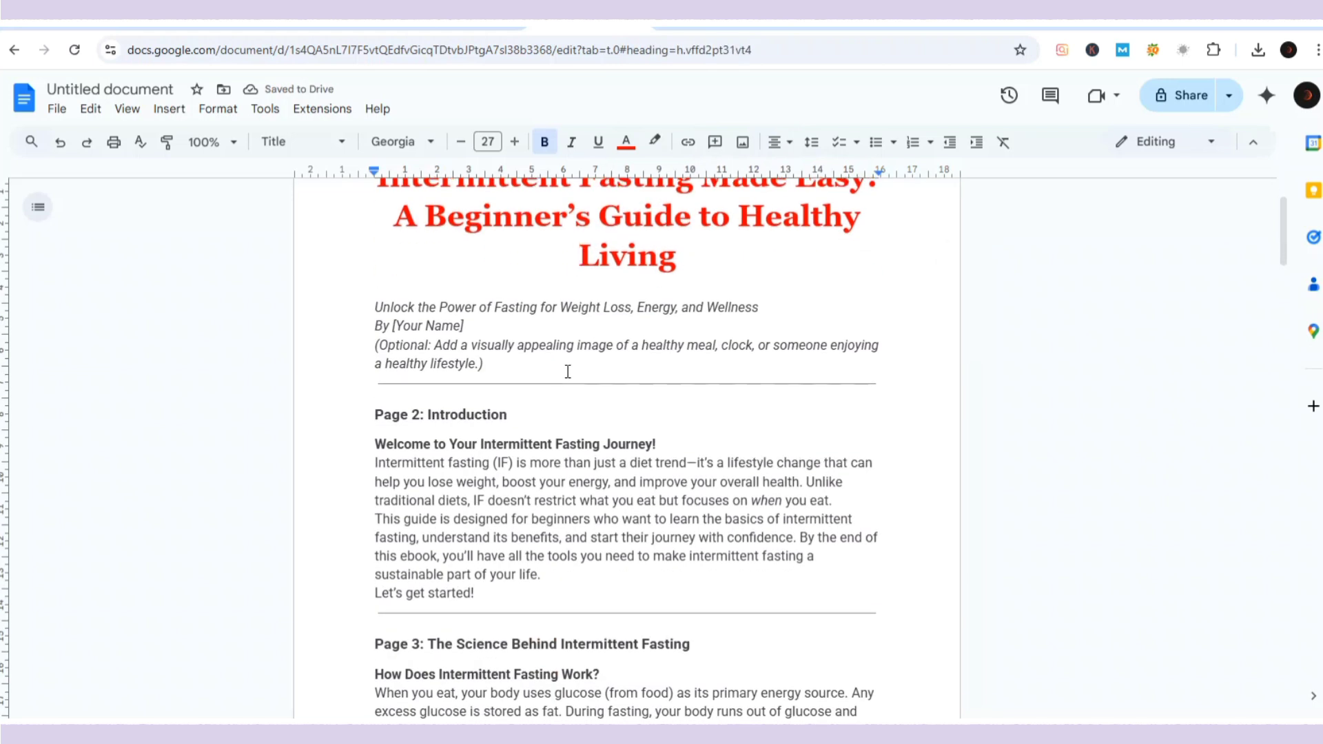
{"action": "scroll", "coordinate": [567, 372], "scroll_direction": "down", "scroll_amount": 2}
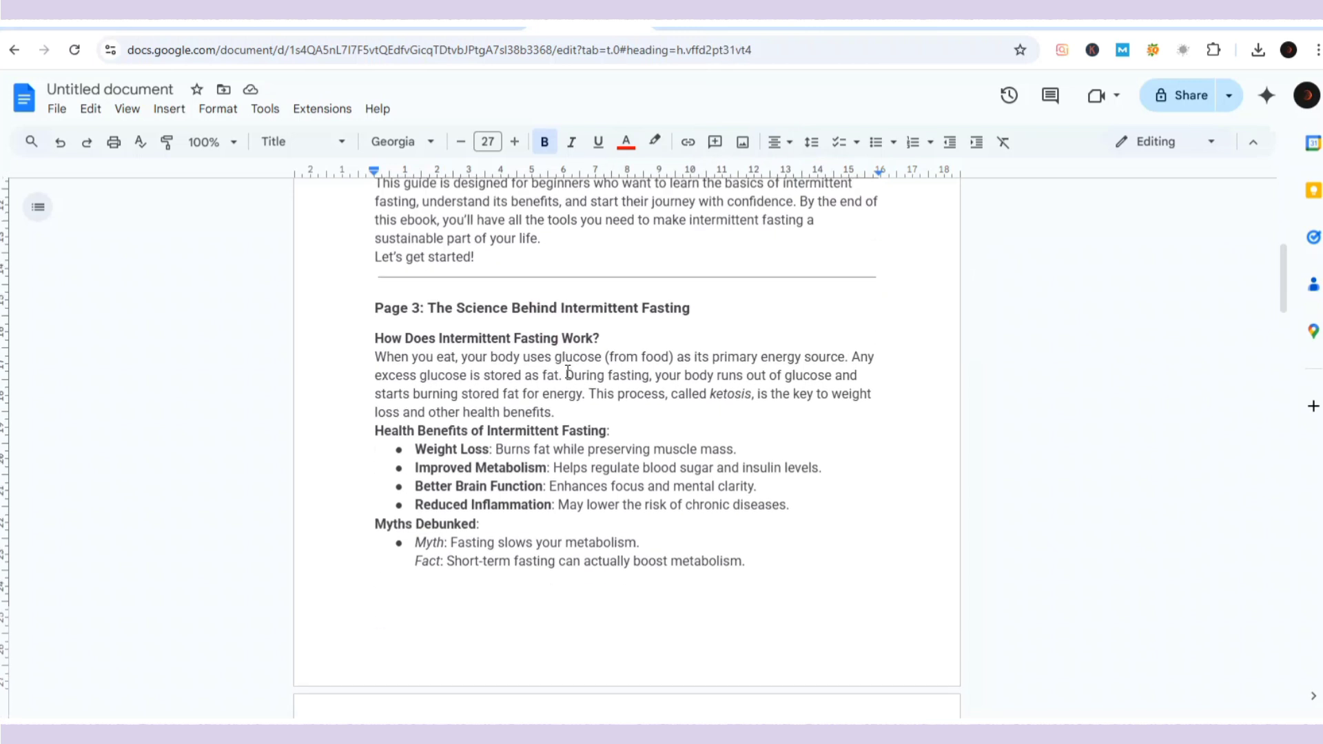
{"action": "scroll", "coordinate": [567, 372], "scroll_direction": "down", "scroll_amount": 2}
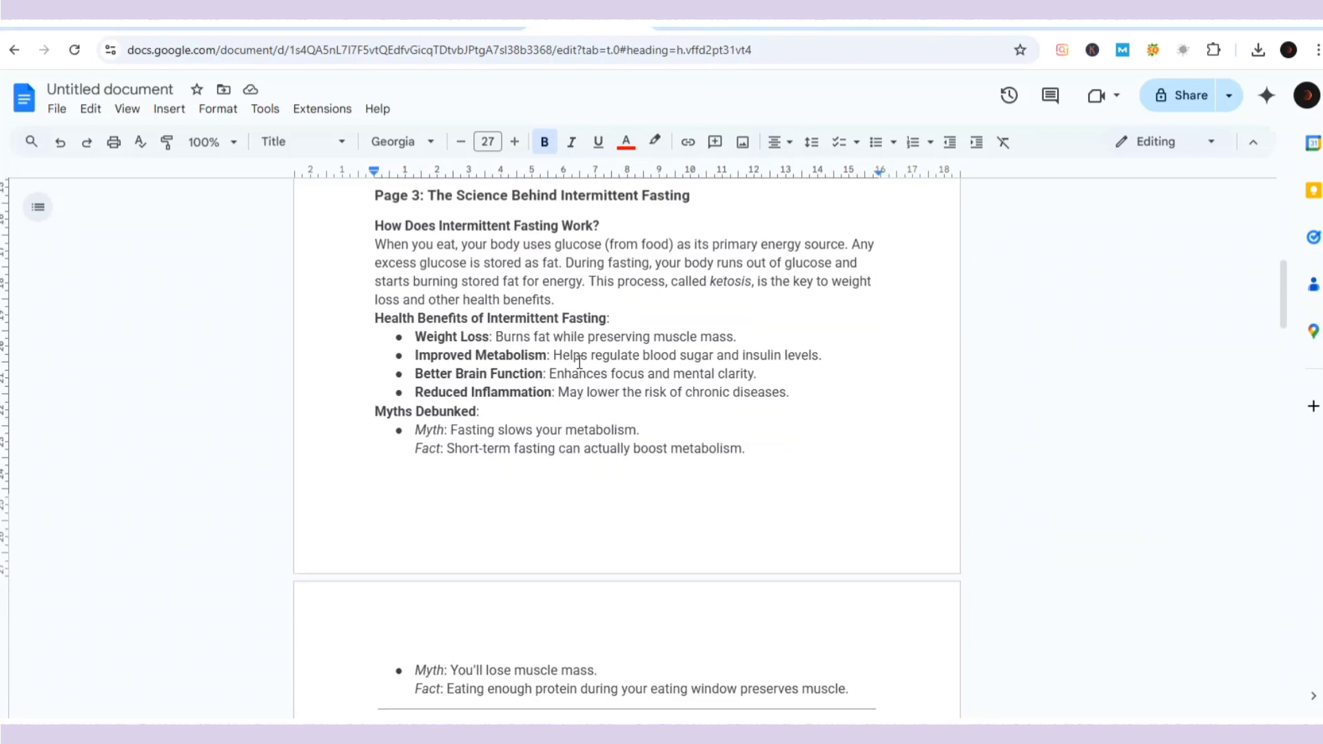
{"action": "scroll", "coordinate": [577, 363], "scroll_direction": "down", "scroll_amount": 11}
{"action": "scroll", "coordinate": [577, 364], "scroll_direction": "down", "scroll_amount": 3}
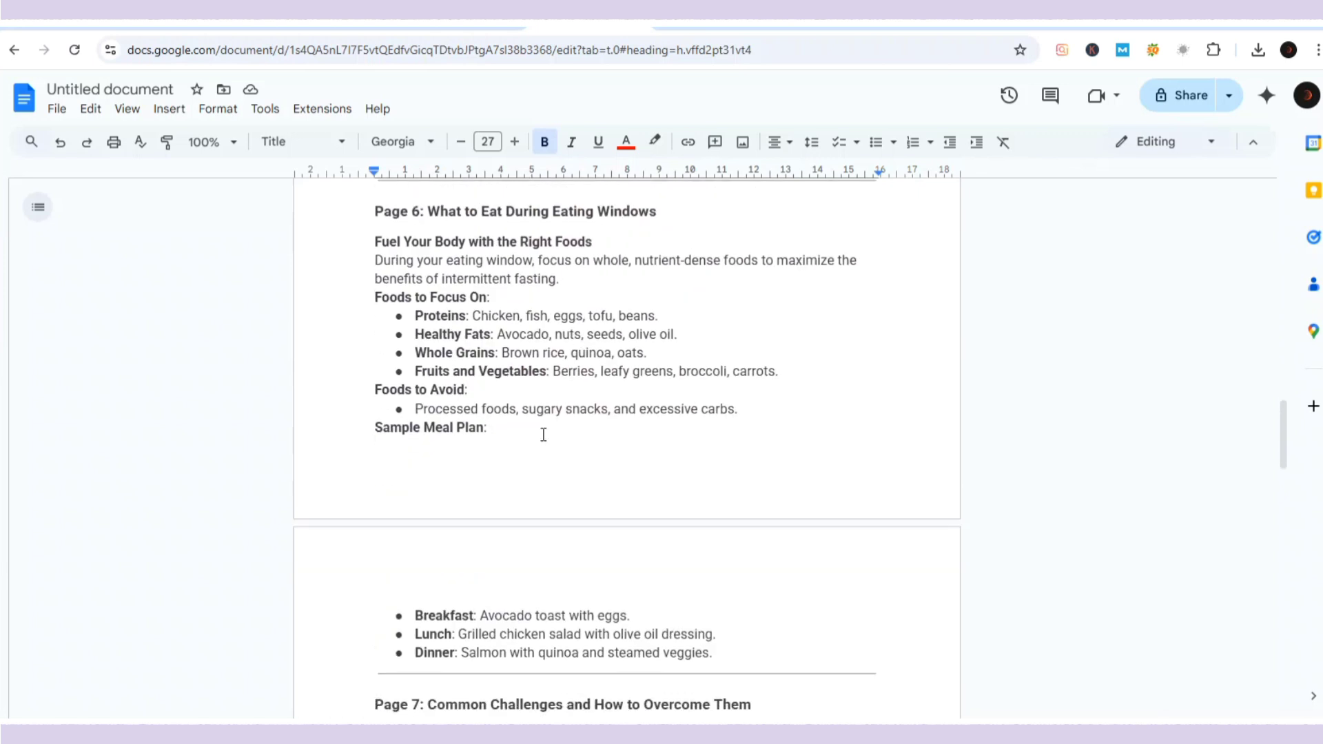
{"action": "scroll", "coordinate": [526, 387], "scroll_direction": "down", "scroll_amount": 6}
{"action": "scroll", "coordinate": [526, 387], "scroll_direction": "down", "scroll_amount": 10}
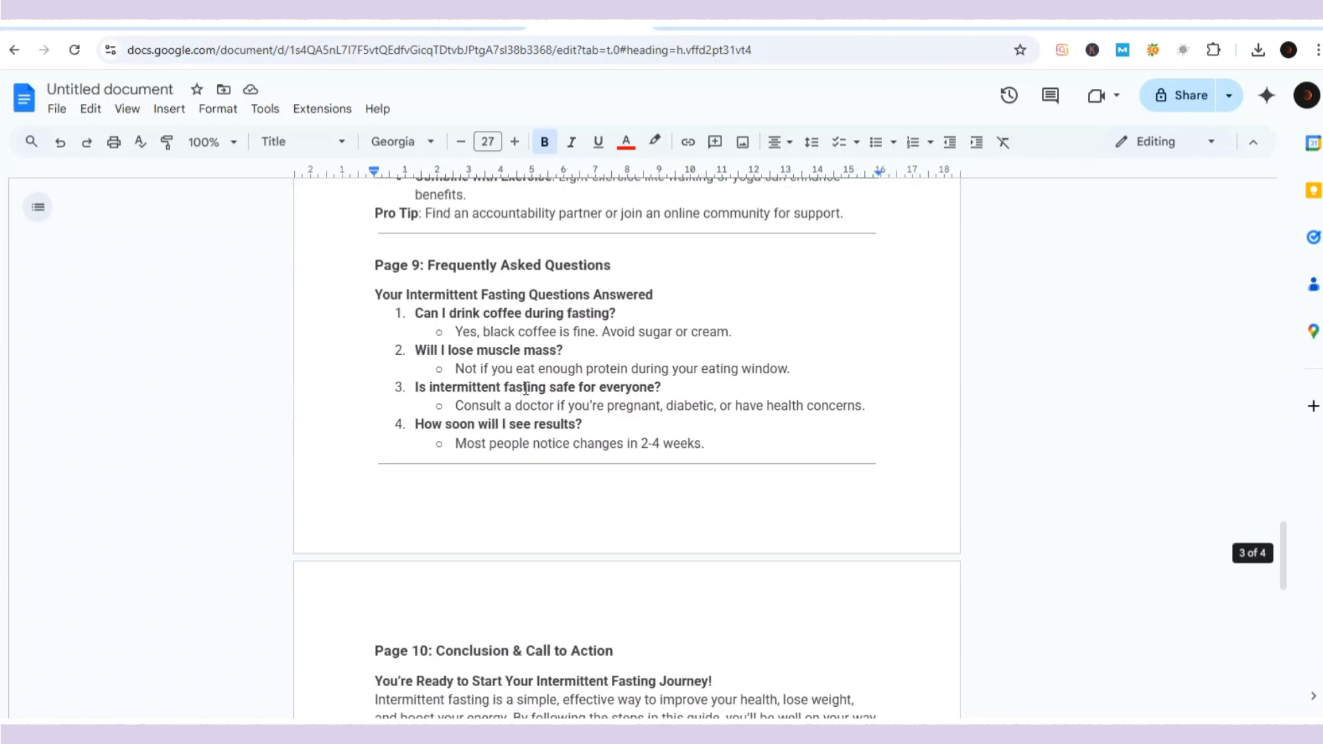
{"action": "scroll", "coordinate": [526, 388], "scroll_direction": "up", "scroll_amount": 20}
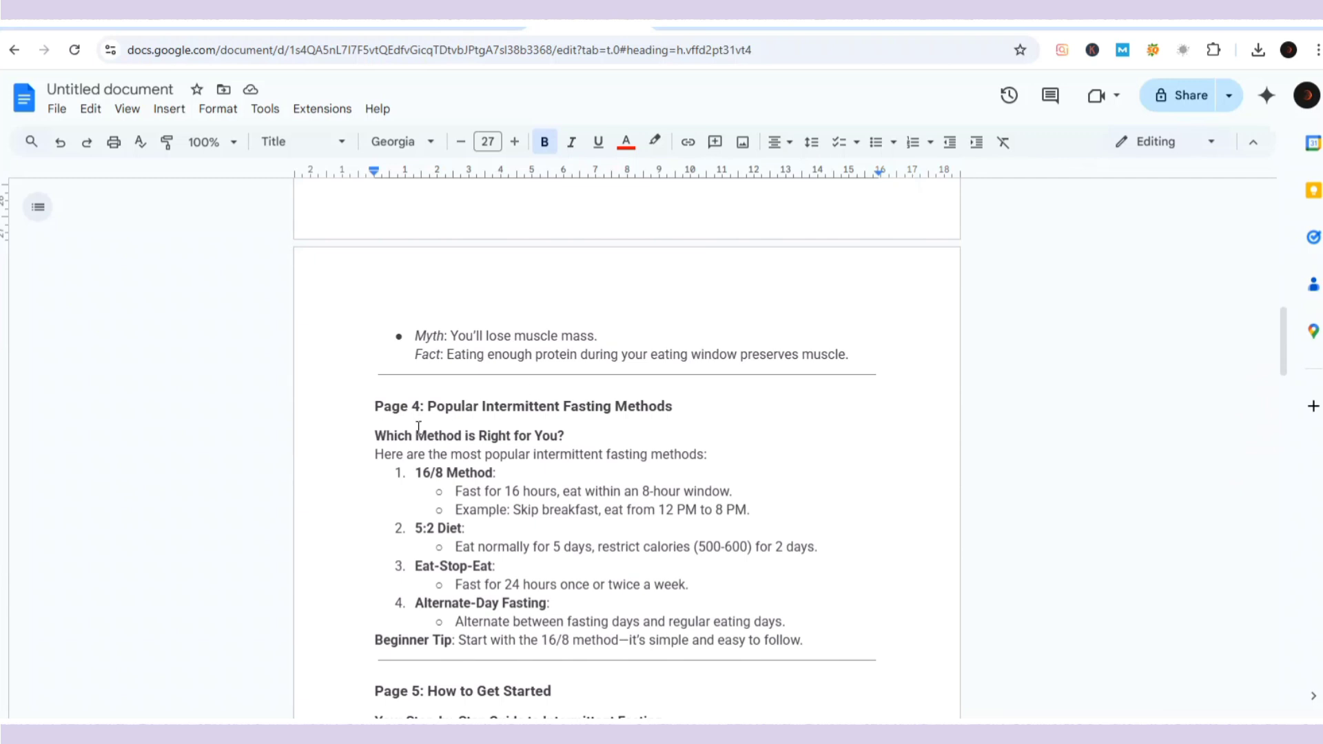
{"action": "scroll", "coordinate": [443, 422], "scroll_direction": "up", "scroll_amount": 10}
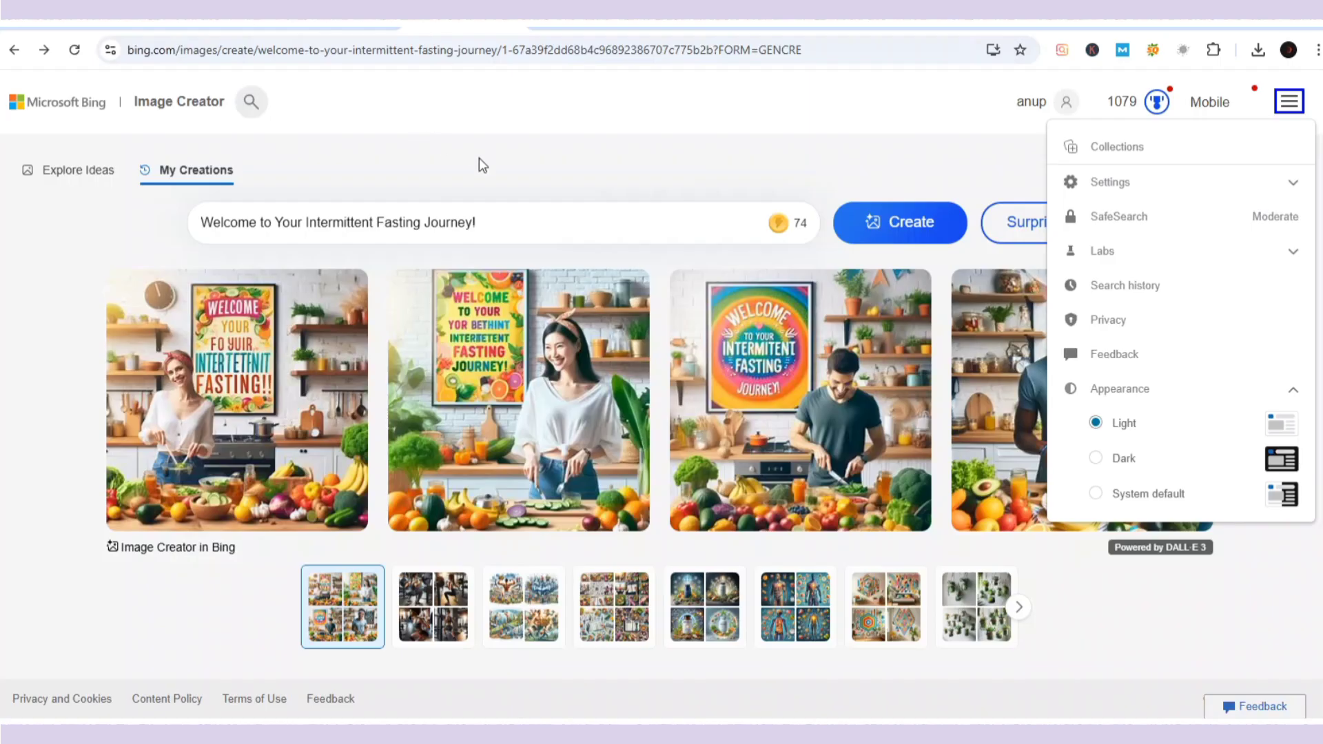
Step: Switch from Bing Image Creator to Google Docs and highlight the line "Welcome to Your Intermittent Fasting Journey!" under Page 2
{"action": "left_click", "coordinate": [480, 160]}
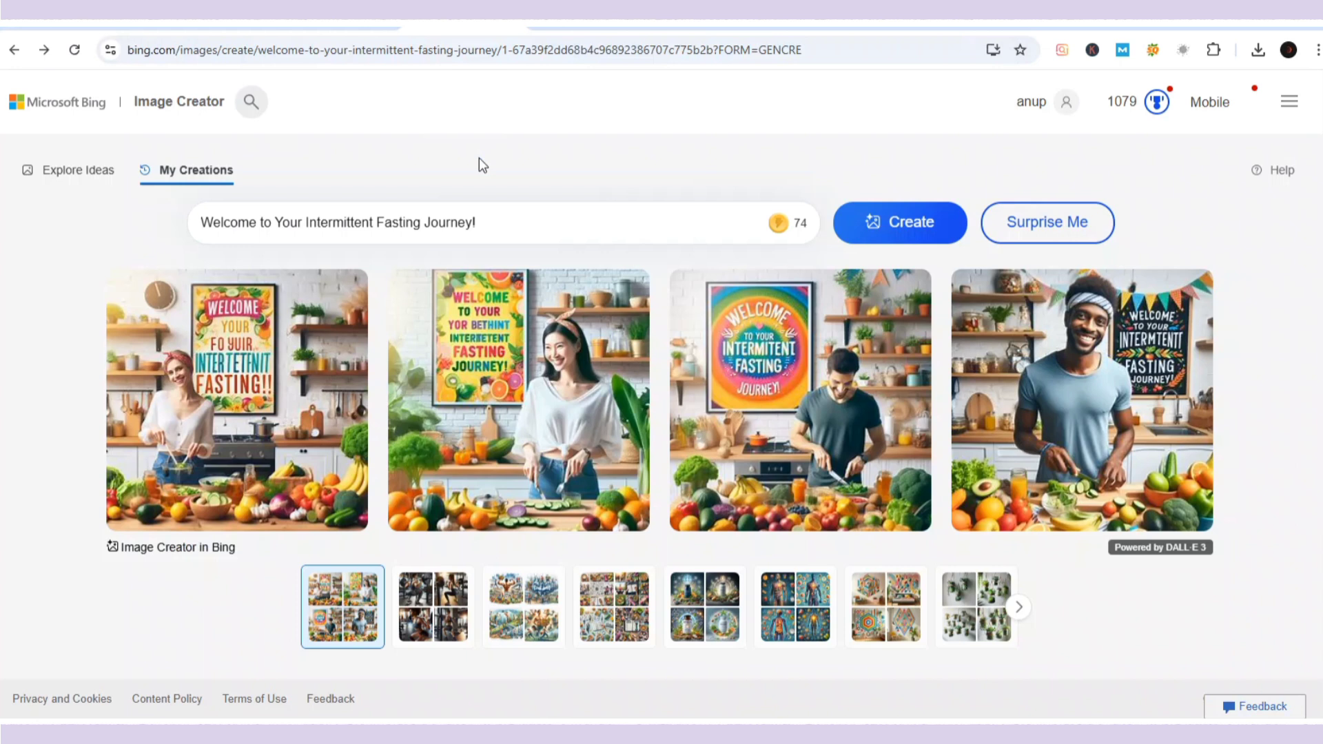
{"action": "left_click", "coordinate": [572, 31]}
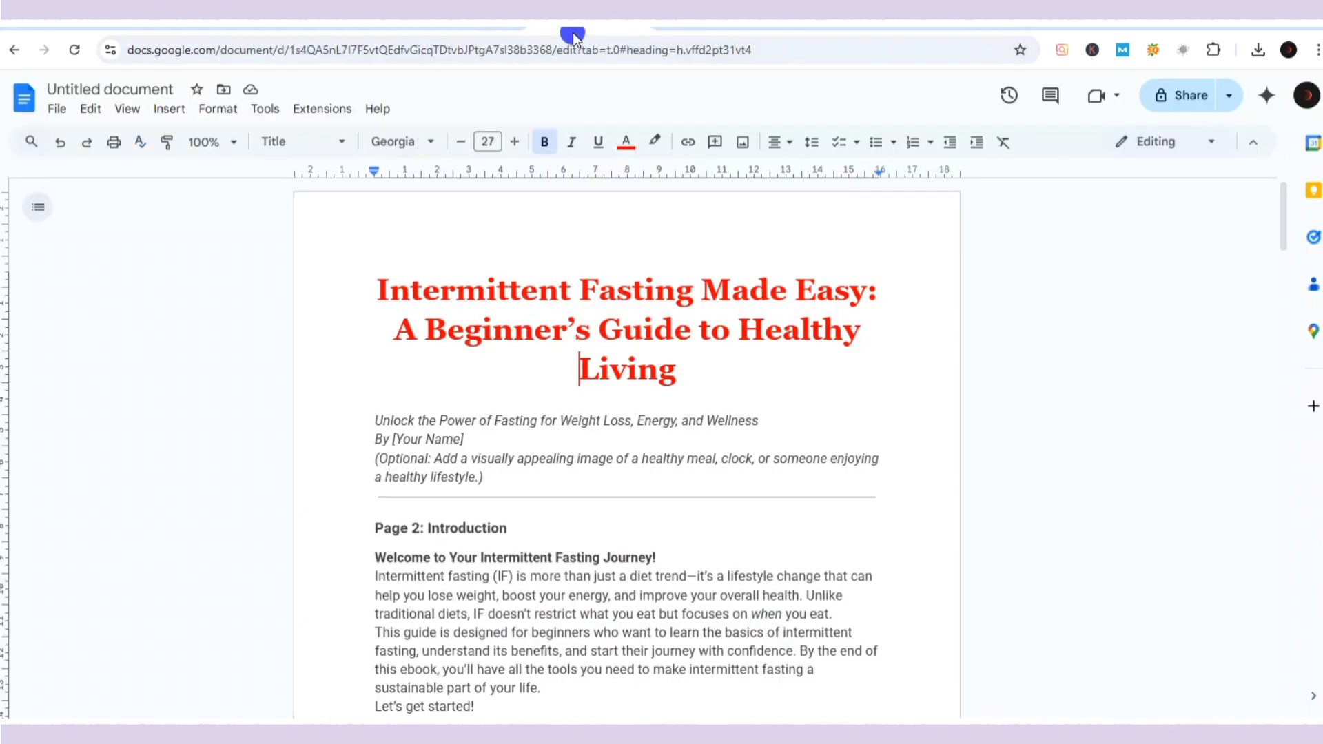
{"action": "scroll", "coordinate": [589, 299], "scroll_direction": "down", "scroll_amount": 2}
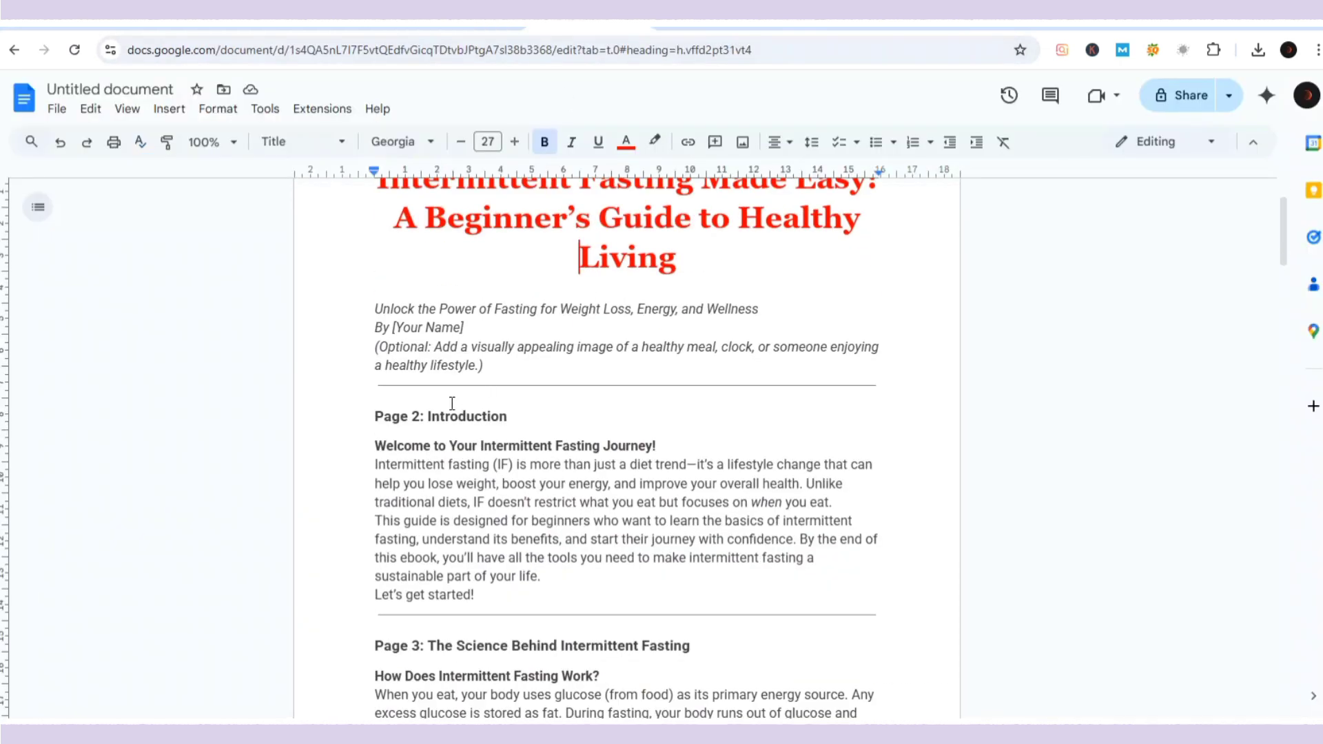
{"action": "left_click_drag", "start_coordinate": [378, 444], "coordinate": [661, 441]}
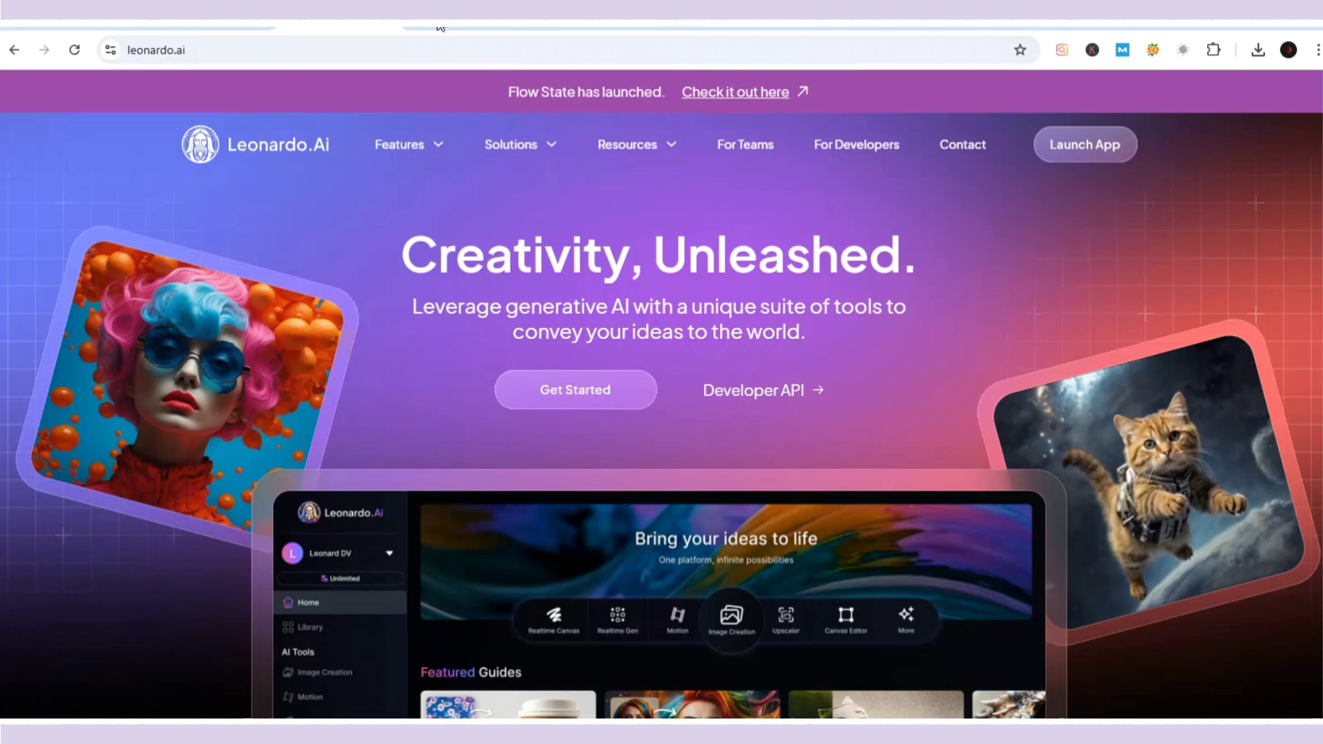
Step: Switch to Bing Image Creator, view the second "Welcome to Your Intermittent Fasting Journey!" image enlarged, and close it
{"action": "left_click", "coordinate": [440, 27]}
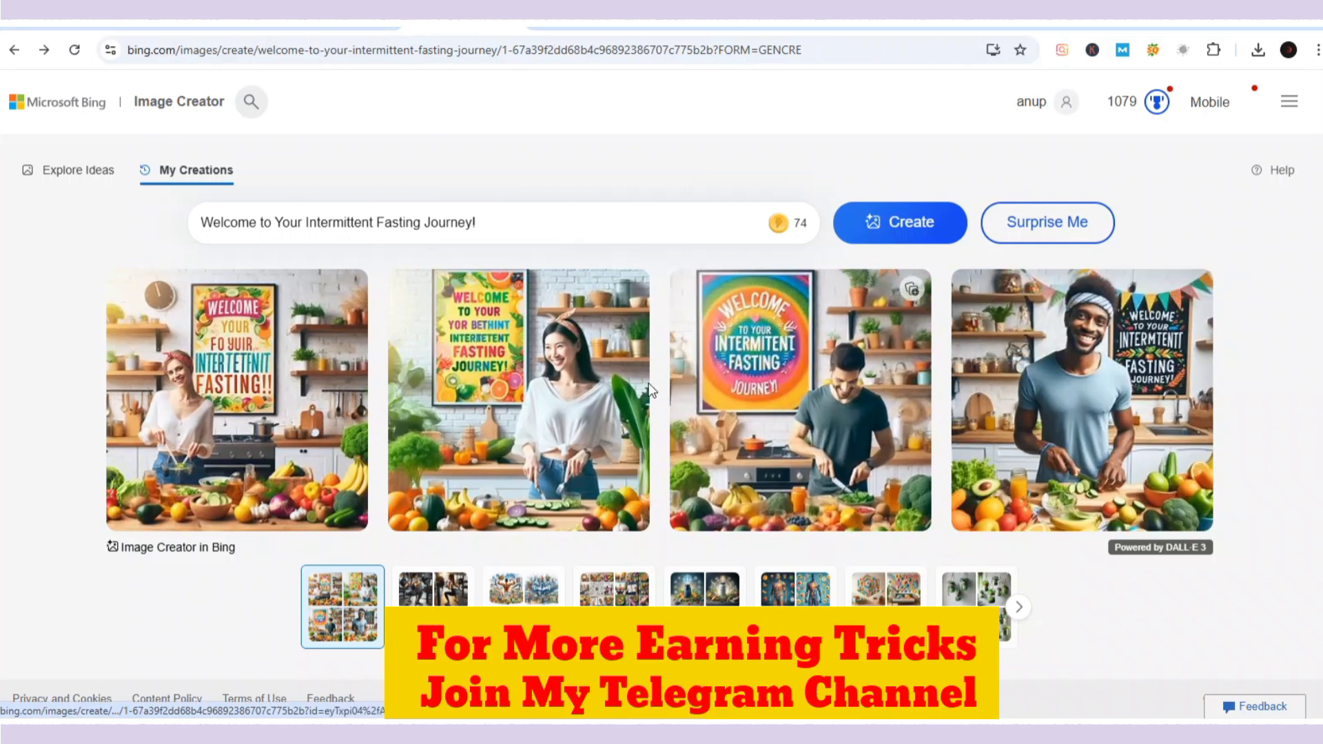
{"action": "left_click", "coordinate": [584, 357]}
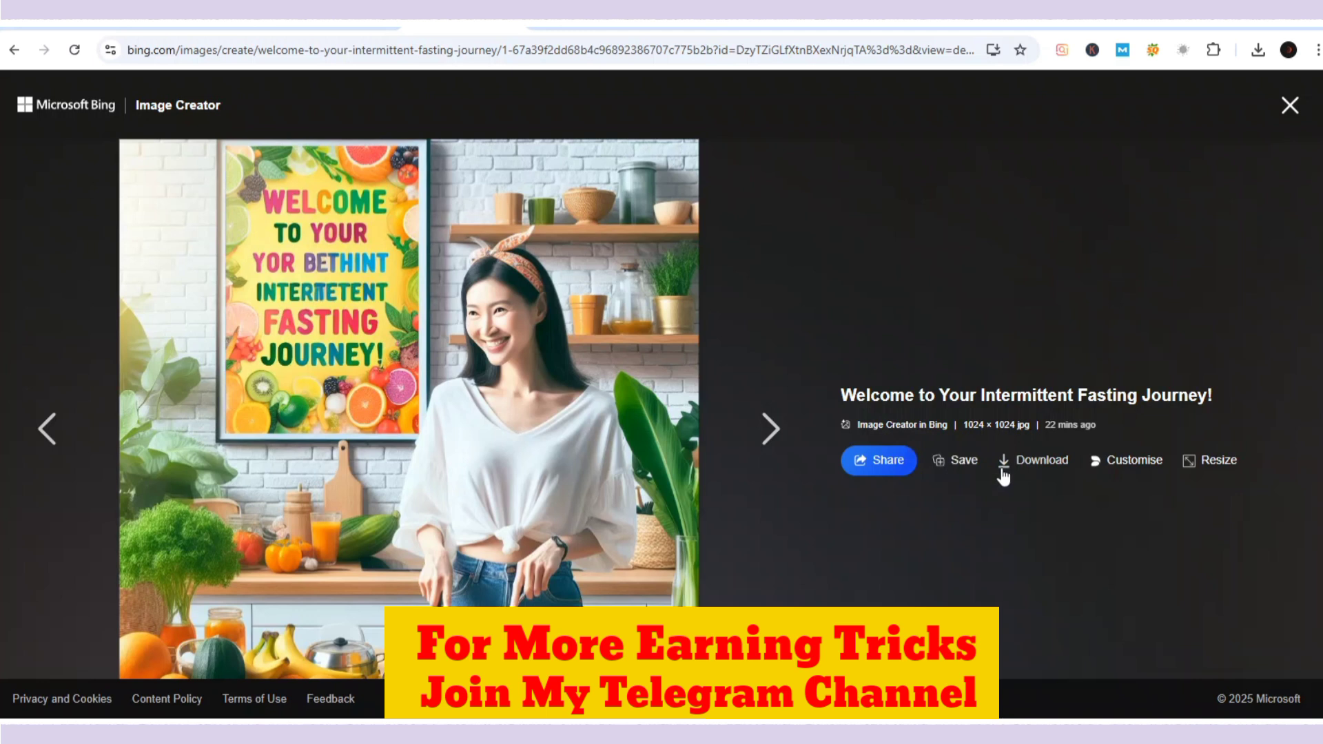
{"action": "left_click", "coordinate": [1289, 107]}
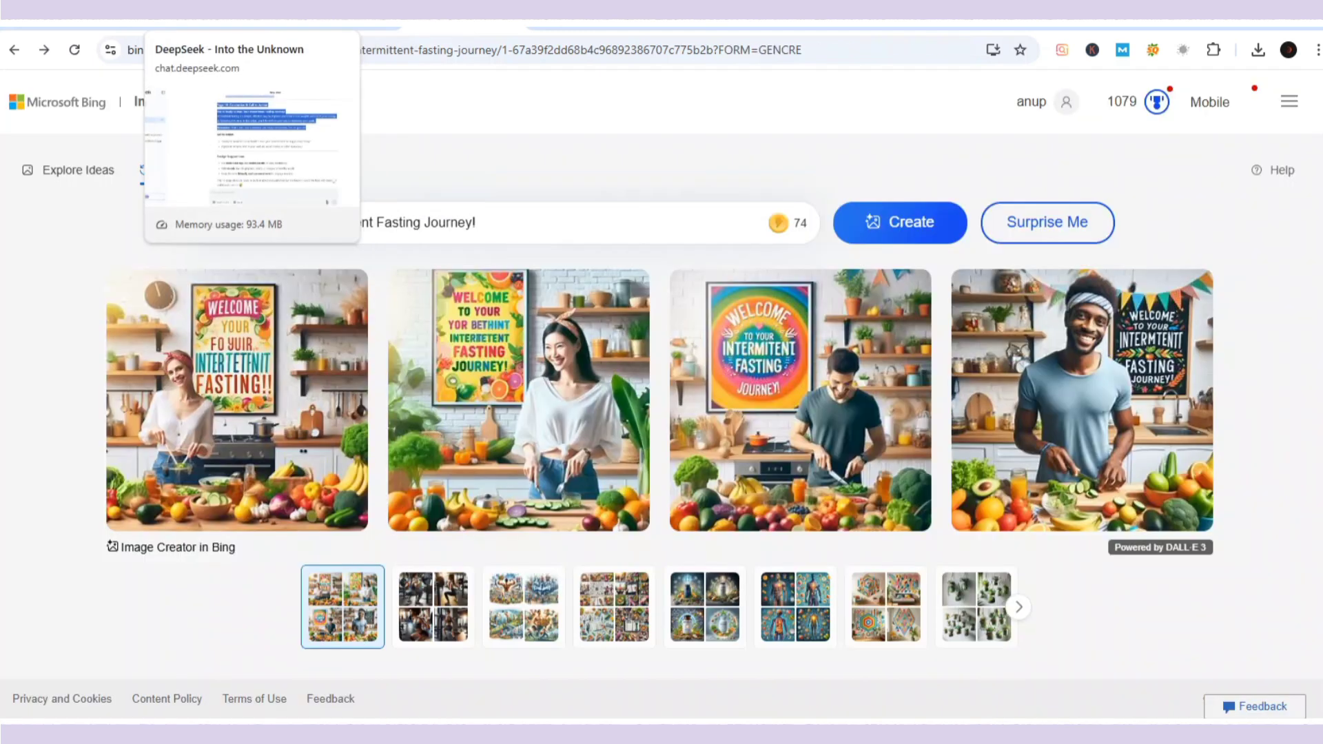
Step: Return to Google Docs and highlight "The Science Behind Intermittent Fasting" in the Page 3 heading
{"action": "left_click", "coordinate": [589, 24]}
{"action": "scroll", "coordinate": [573, 350], "scroll_direction": "down", "scroll_amount": 3}
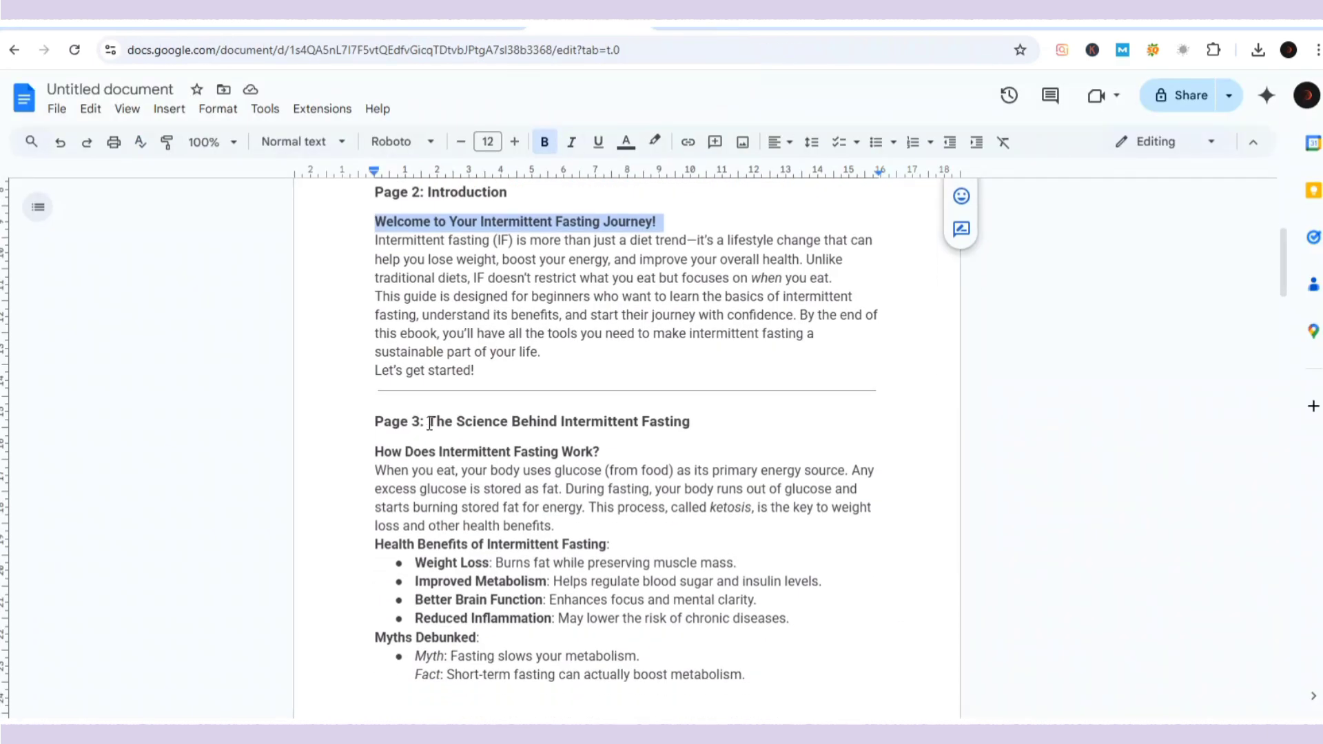
{"action": "left_click_drag", "start_coordinate": [430, 419], "coordinate": [697, 426]}
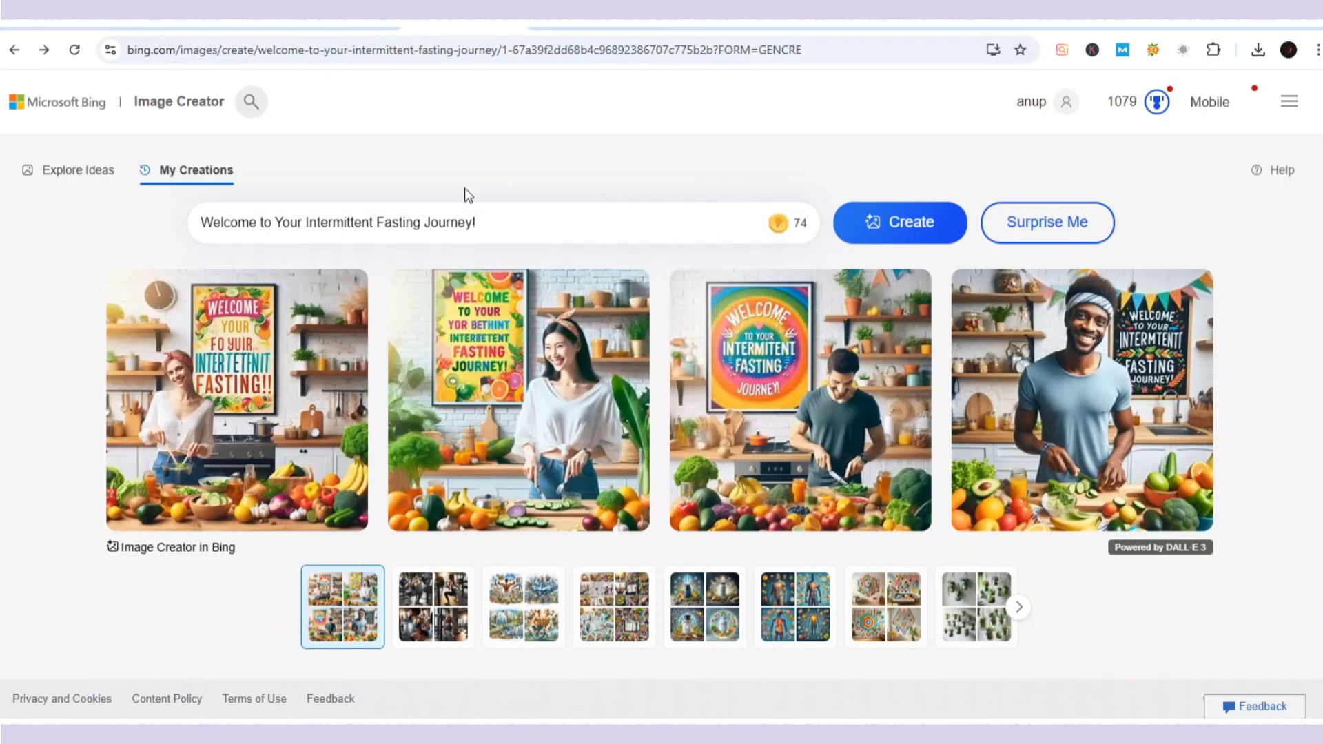
Step: Return to Google Docs, open the illustrated version of the ebook, and review it from the title through Conclusion & Call to Action
{"action": "left_click", "coordinate": [627, 31]}
{"action": "scroll", "coordinate": [561, 314], "scroll_direction": "up", "scroll_amount": 5}
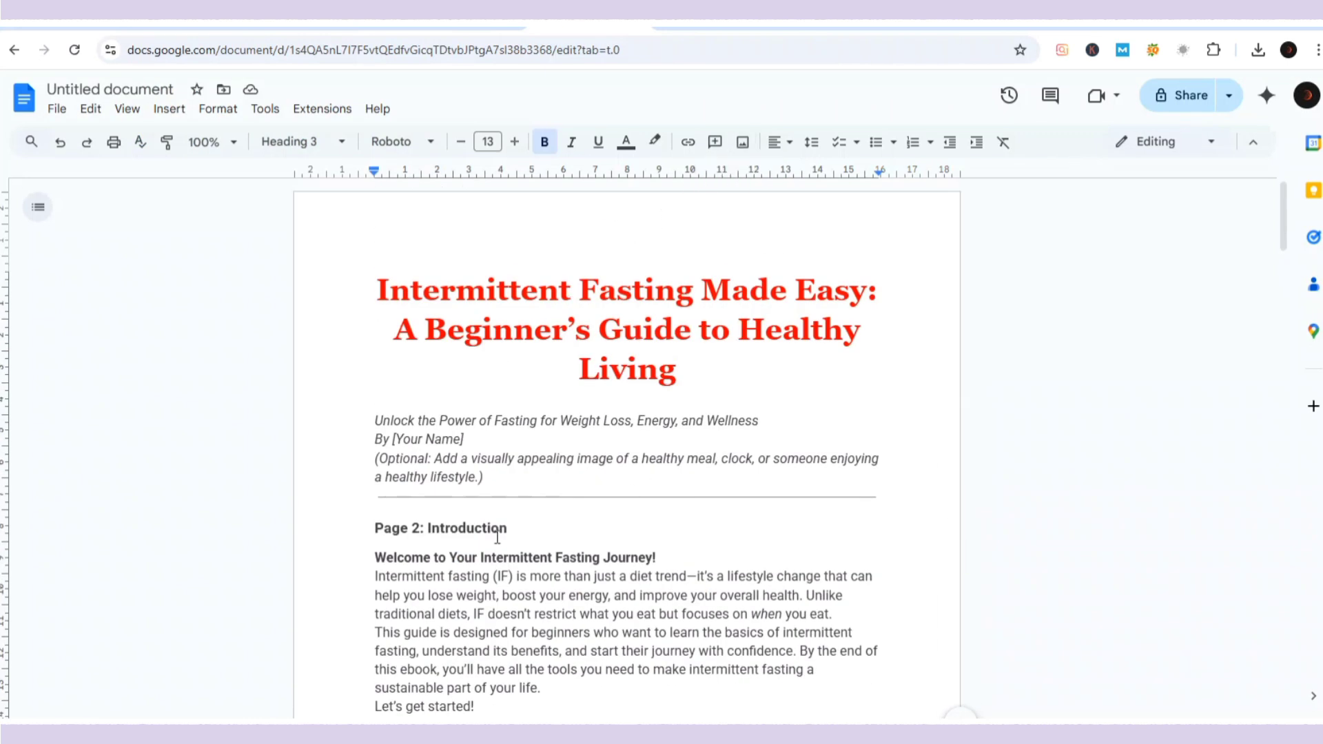
{"action": "scroll", "coordinate": [537, 490], "scroll_direction": "down", "scroll_amount": 1}
{"action": "scroll", "coordinate": [536, 490], "scroll_direction": "down", "scroll_amount": 3}
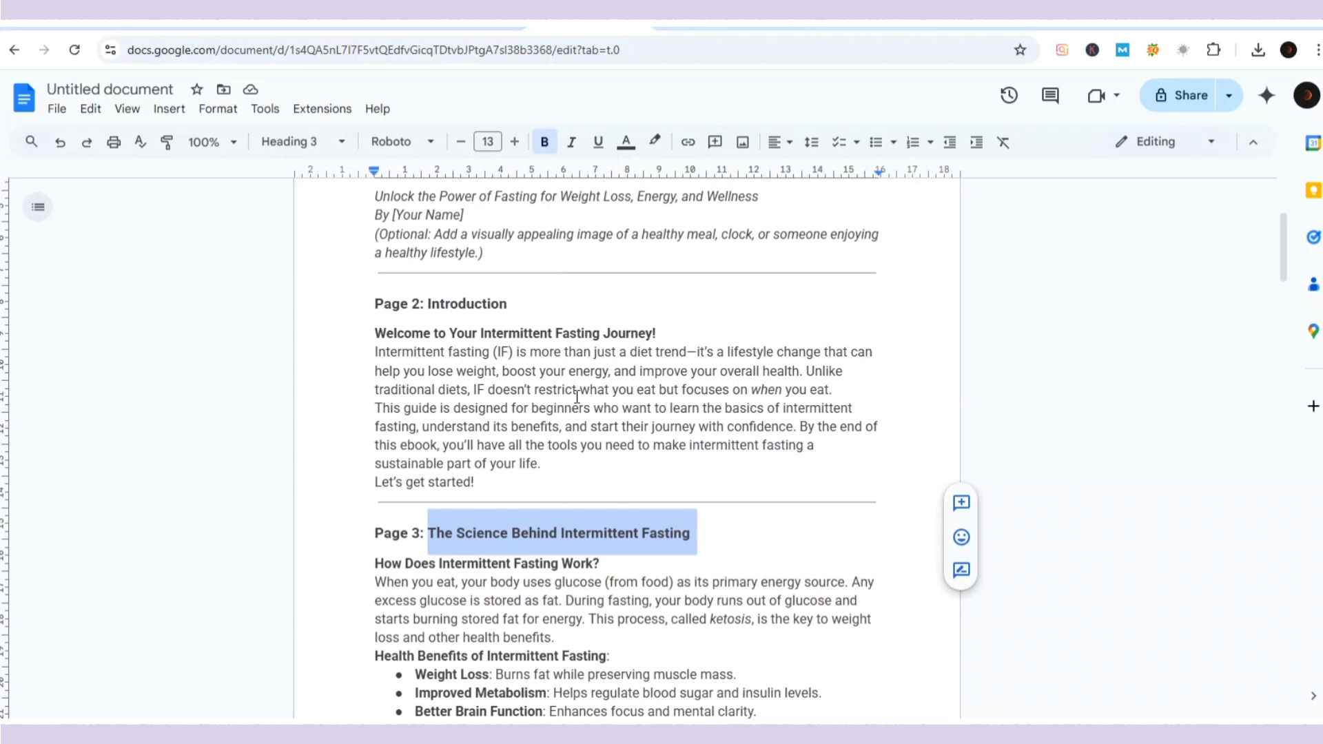
{"action": "left_click", "coordinate": [709, 25]}
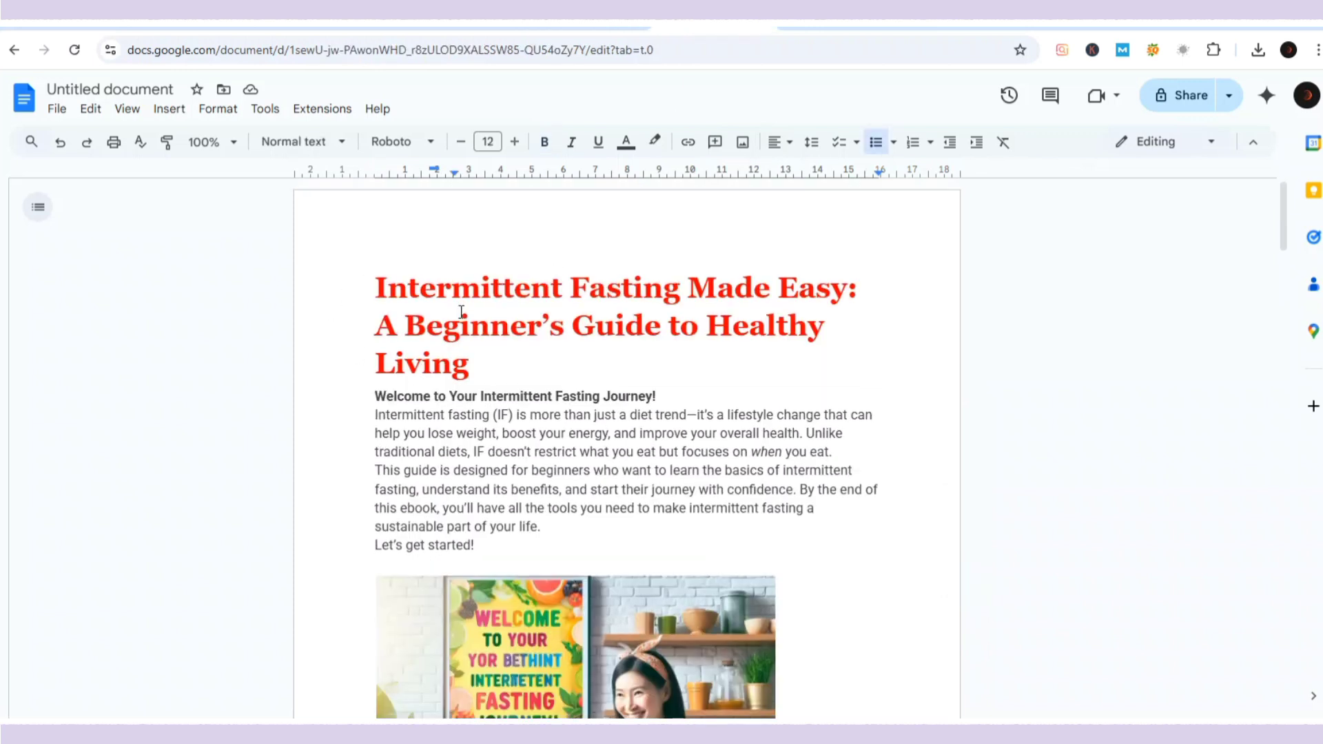
{"action": "scroll", "coordinate": [584, 386], "scroll_direction": "down", "scroll_amount": 3}
{"action": "scroll", "coordinate": [585, 386], "scroll_direction": "down", "scroll_amount": 13}
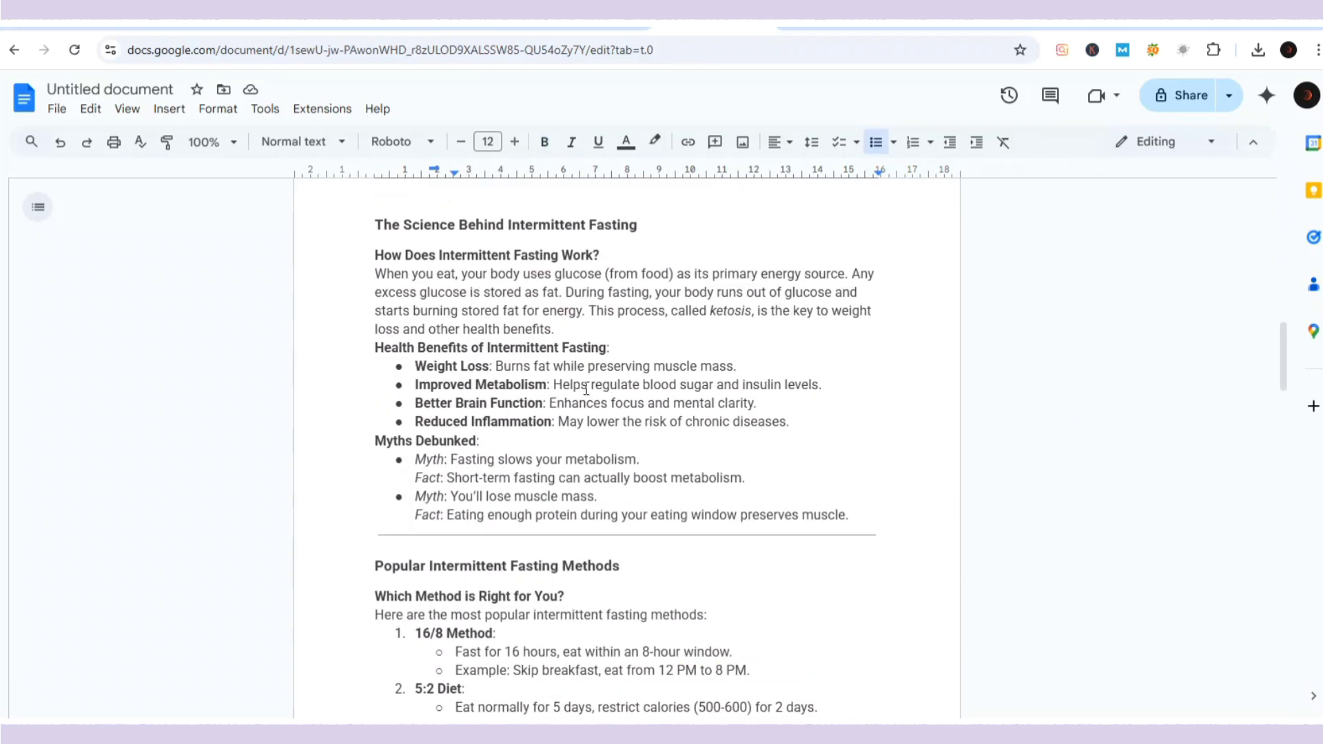
{"action": "scroll", "coordinate": [585, 388], "scroll_direction": "down", "scroll_amount": 12}
{"action": "scroll", "coordinate": [570, 345], "scroll_direction": "down", "scroll_amount": 10}
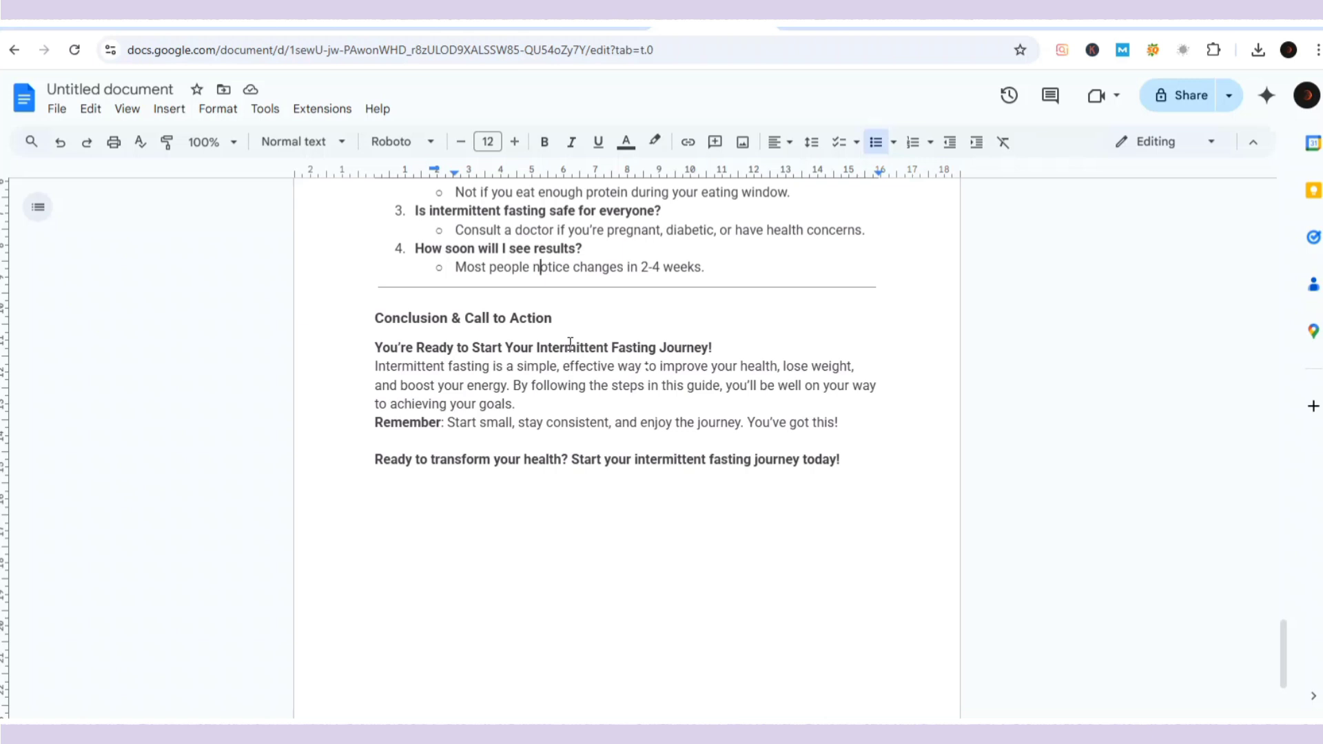
Step: Check DeepSeek's Page 10 call-to-action suggestions and browse the weight loss offers in the Digistore24 affiliate marketplace
{"action": "left_click", "coordinate": [212, 23]}
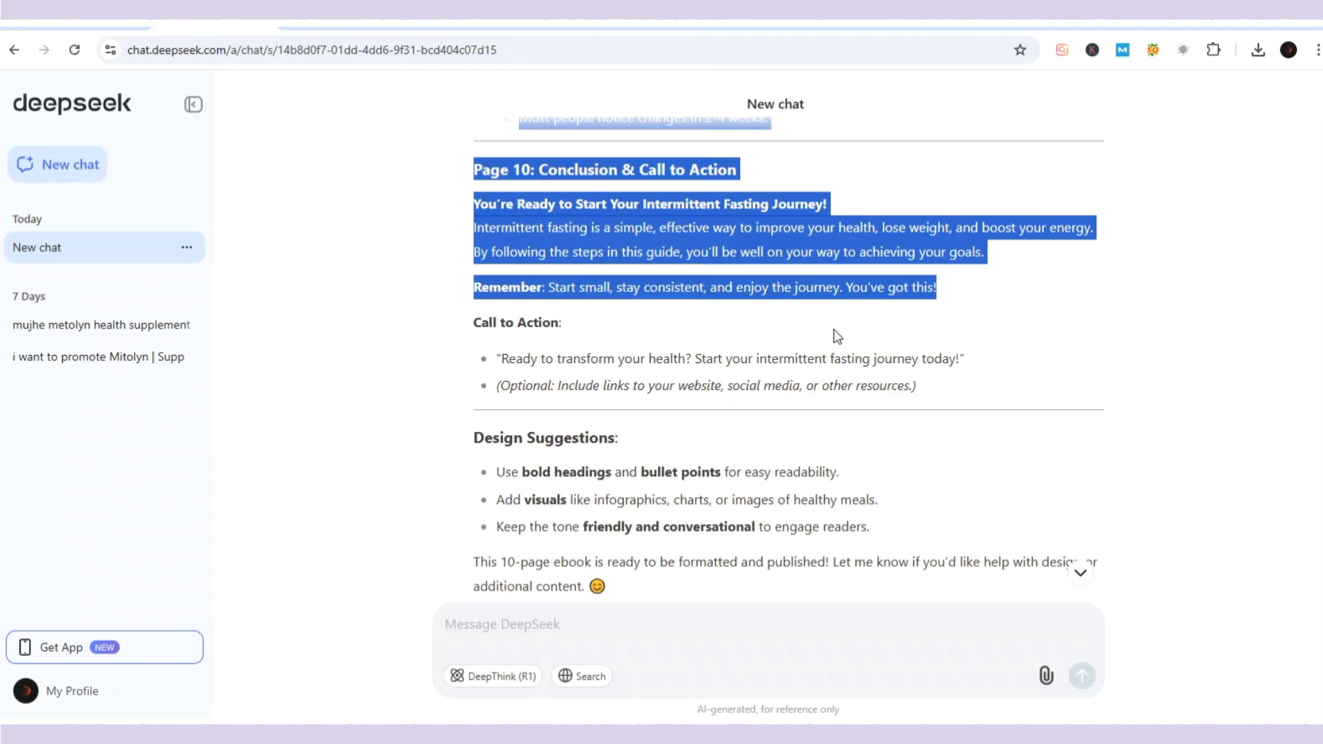
{"action": "left_click", "coordinate": [664, 27]}
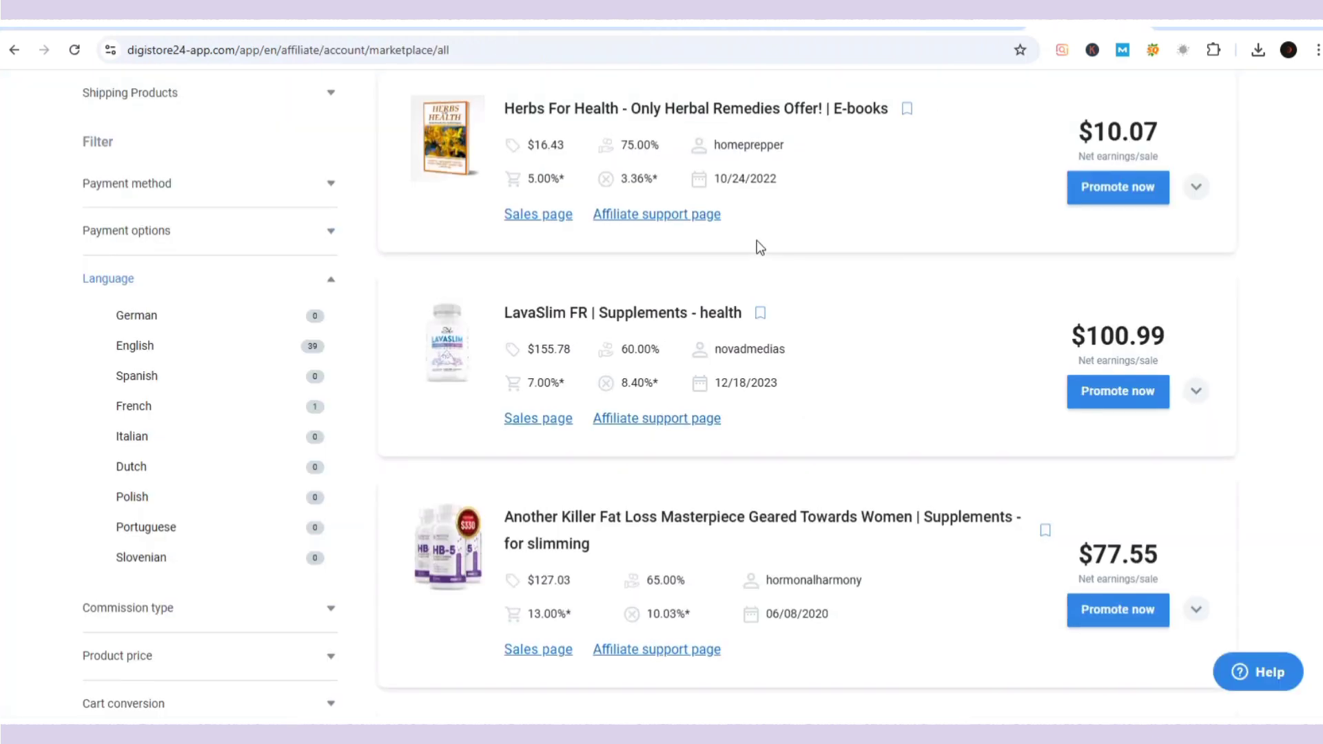
{"action": "scroll", "coordinate": [758, 250], "scroll_direction": "up", "scroll_amount": 6}
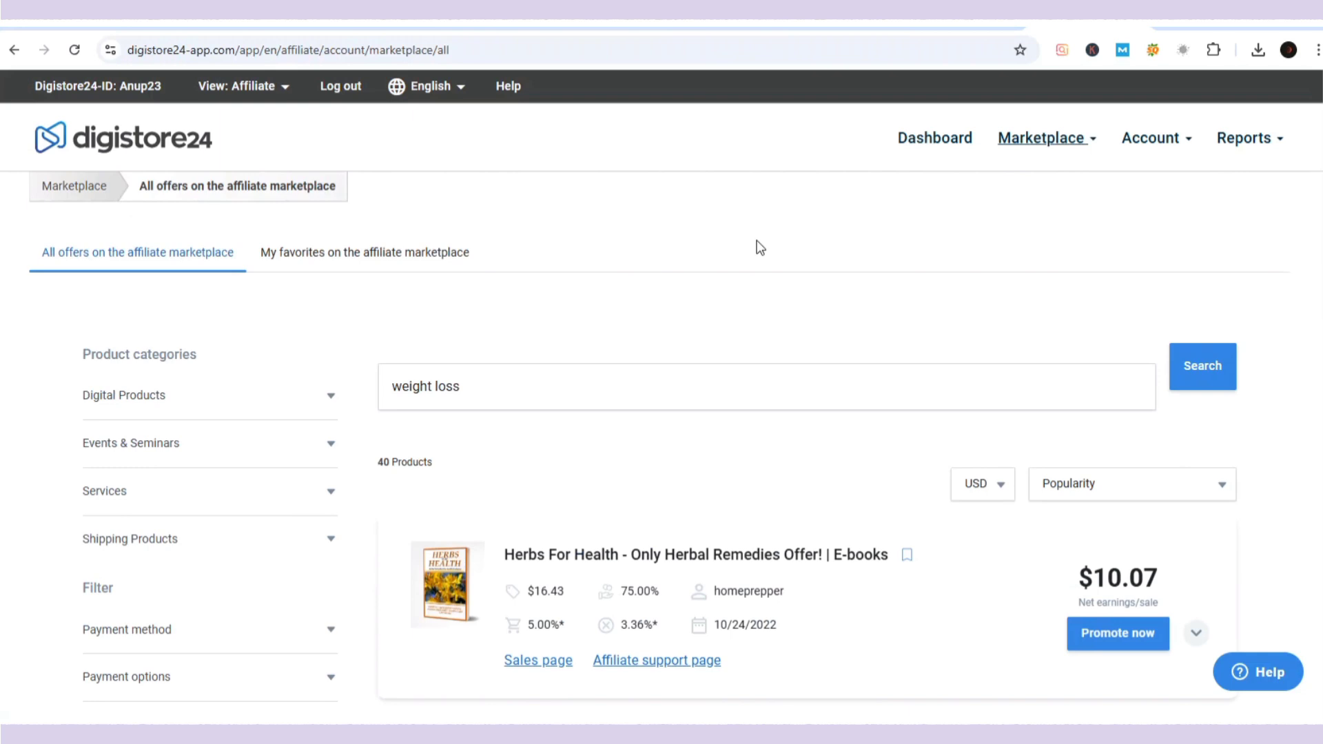
{"action": "scroll", "coordinate": [758, 247], "scroll_direction": "down", "scroll_amount": 3}
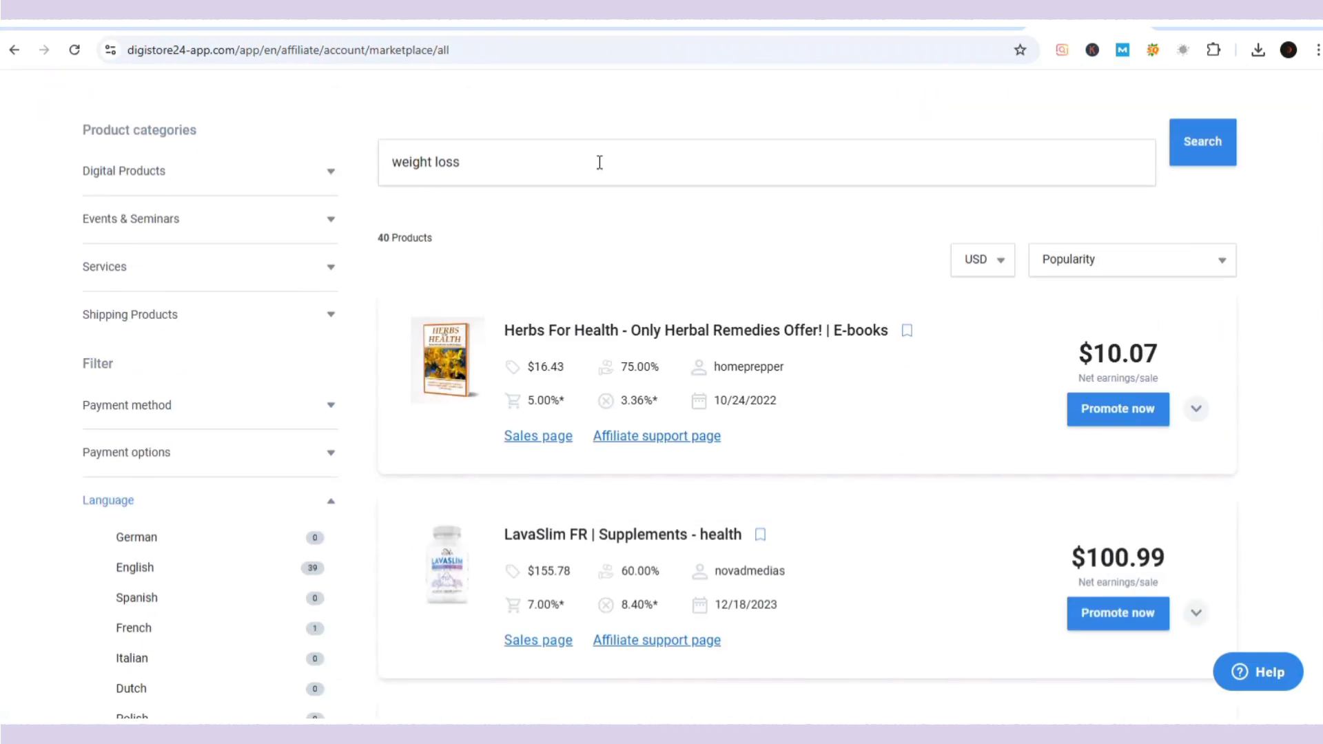
Step: Request promotion of the LavaSlim FR offer in Digistore24, copy its promolink, and confirm the dialog
{"action": "scroll", "coordinate": [735, 275], "scroll_direction": "down", "scroll_amount": 2}
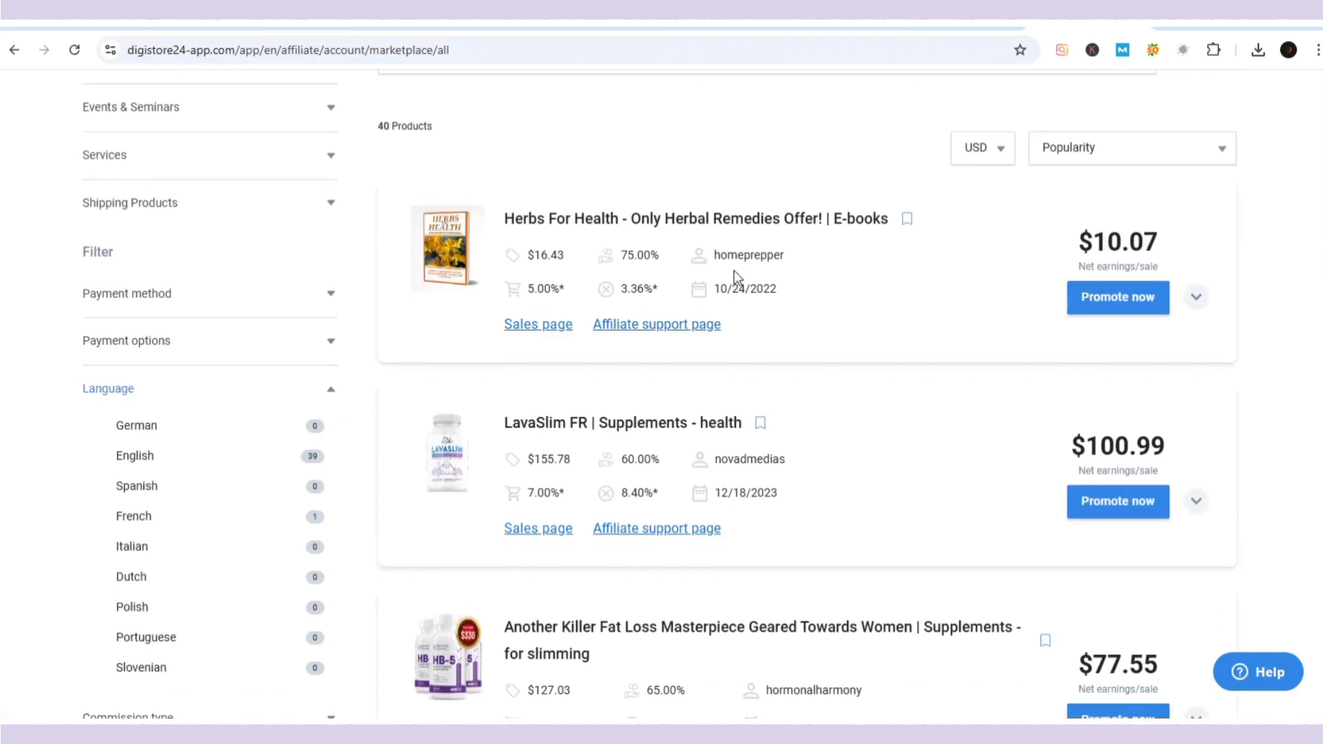
{"action": "scroll", "coordinate": [734, 273], "scroll_direction": "down", "scroll_amount": 2}
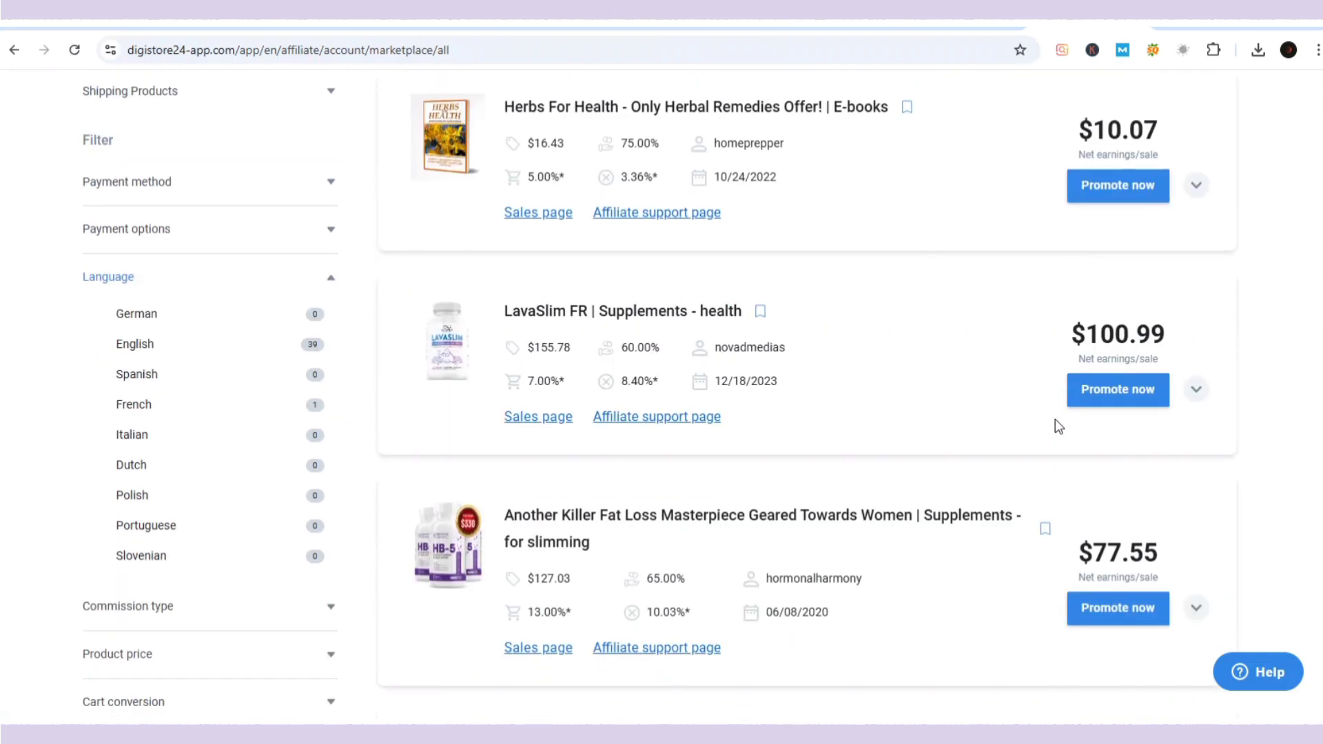
{"action": "left_click", "coordinate": [1099, 384]}
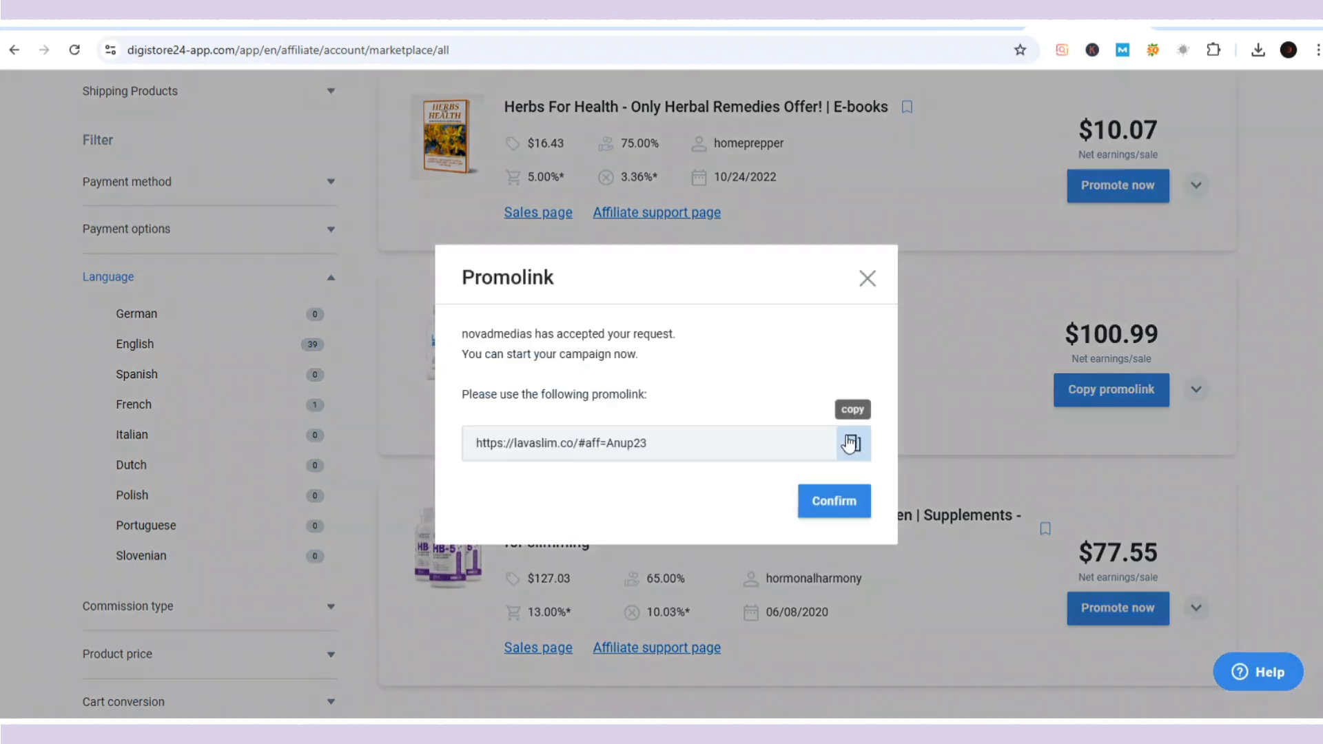
{"action": "left_click", "coordinate": [846, 440]}
{"action": "left_click", "coordinate": [807, 502]}
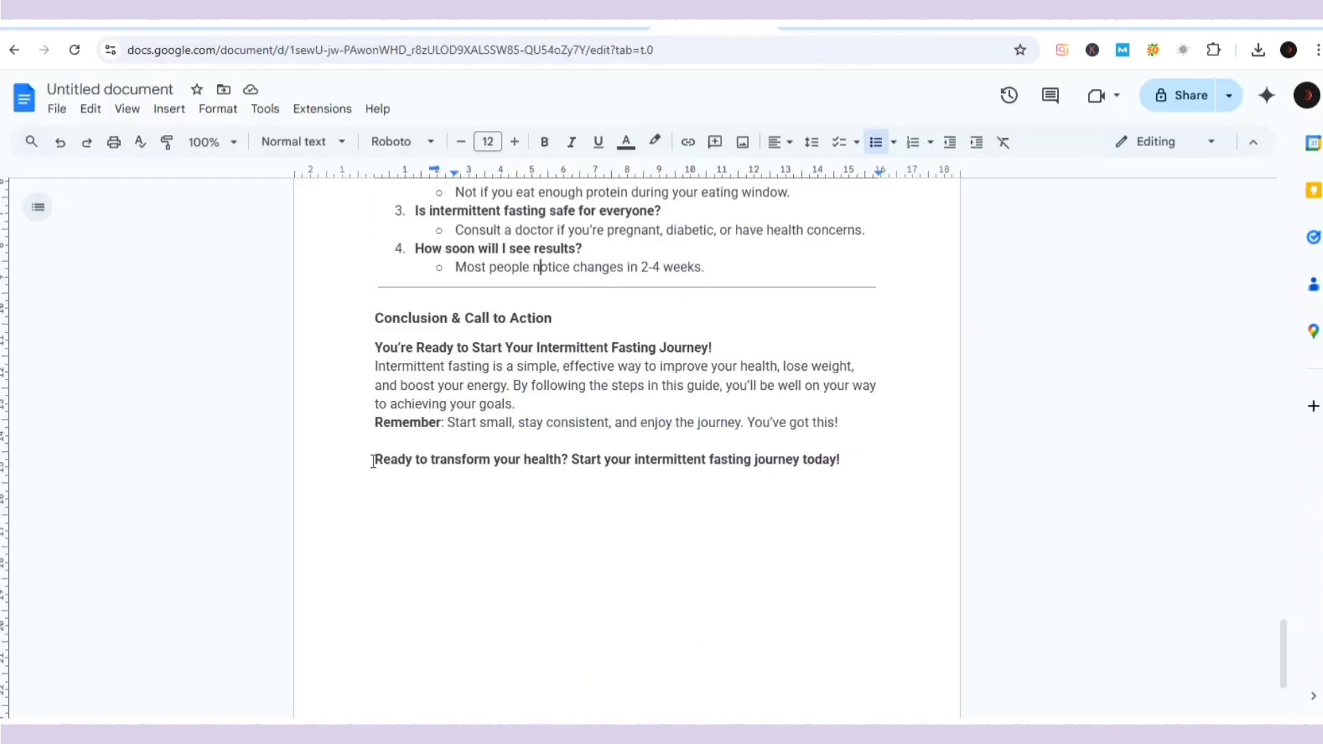
Step: In Google Docs, link "Ready to transform your health? Start your intermittent fasting journey today!" to the copied LavaSlim promolink
{"action": "left_click_drag", "start_coordinate": [374, 459], "coordinate": [843, 461]}
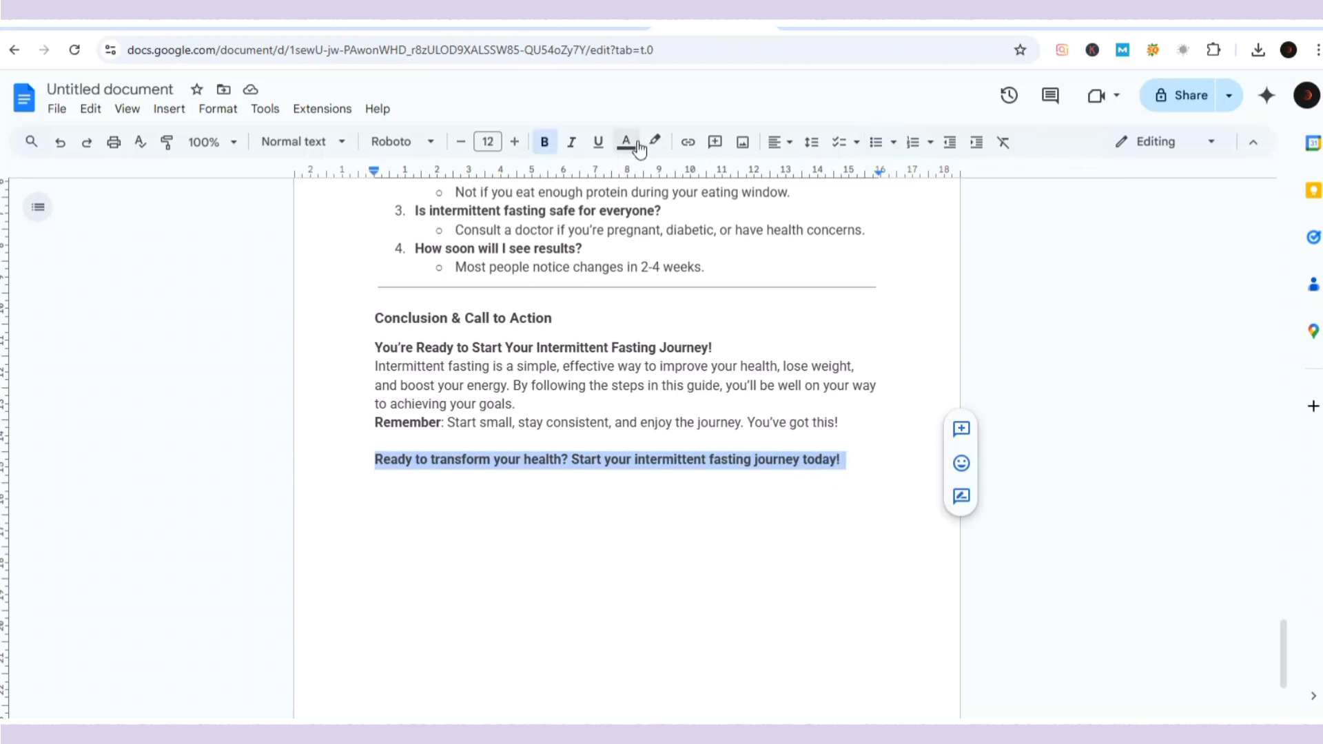
{"action": "left_click", "coordinate": [687, 142]}
{"action": "key", "text": "ctrl+v"}
{"action": "left_click", "coordinate": [883, 508]}
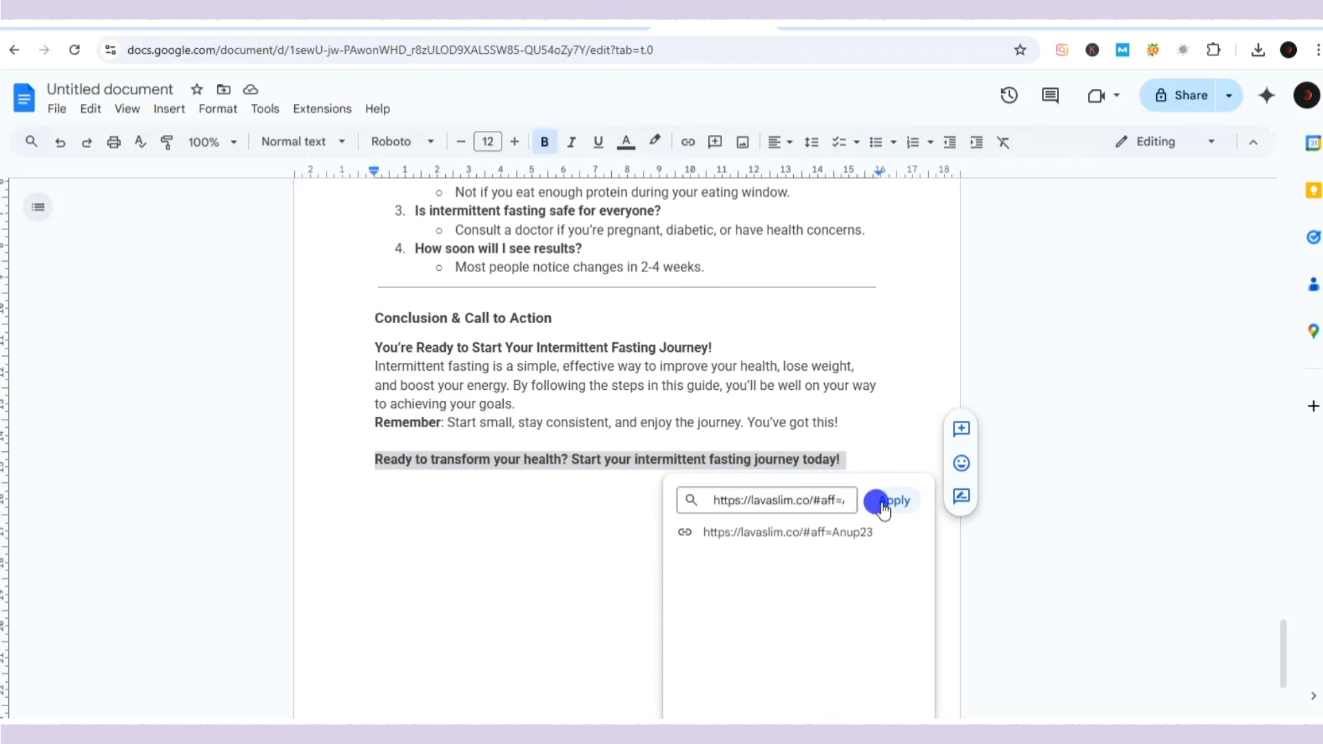
{"action": "left_click", "coordinate": [639, 380]}
Step: Download the ebook document as a PDF and check the browser's recent downloads
{"action": "scroll", "coordinate": [646, 385], "scroll_direction": "up", "scroll_amount": 8}
{"action": "scroll", "coordinate": [646, 385], "scroll_direction": "up", "scroll_amount": 20}
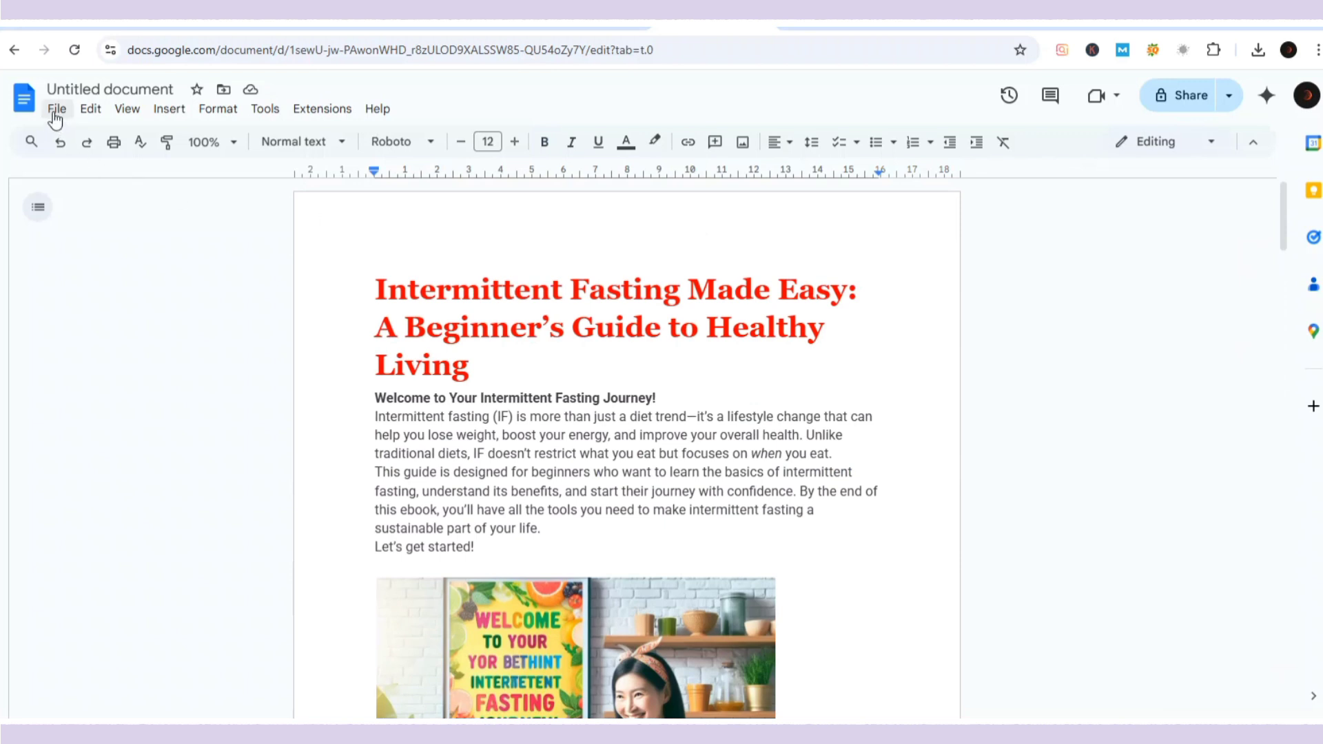
{"action": "left_click", "coordinate": [55, 113]}
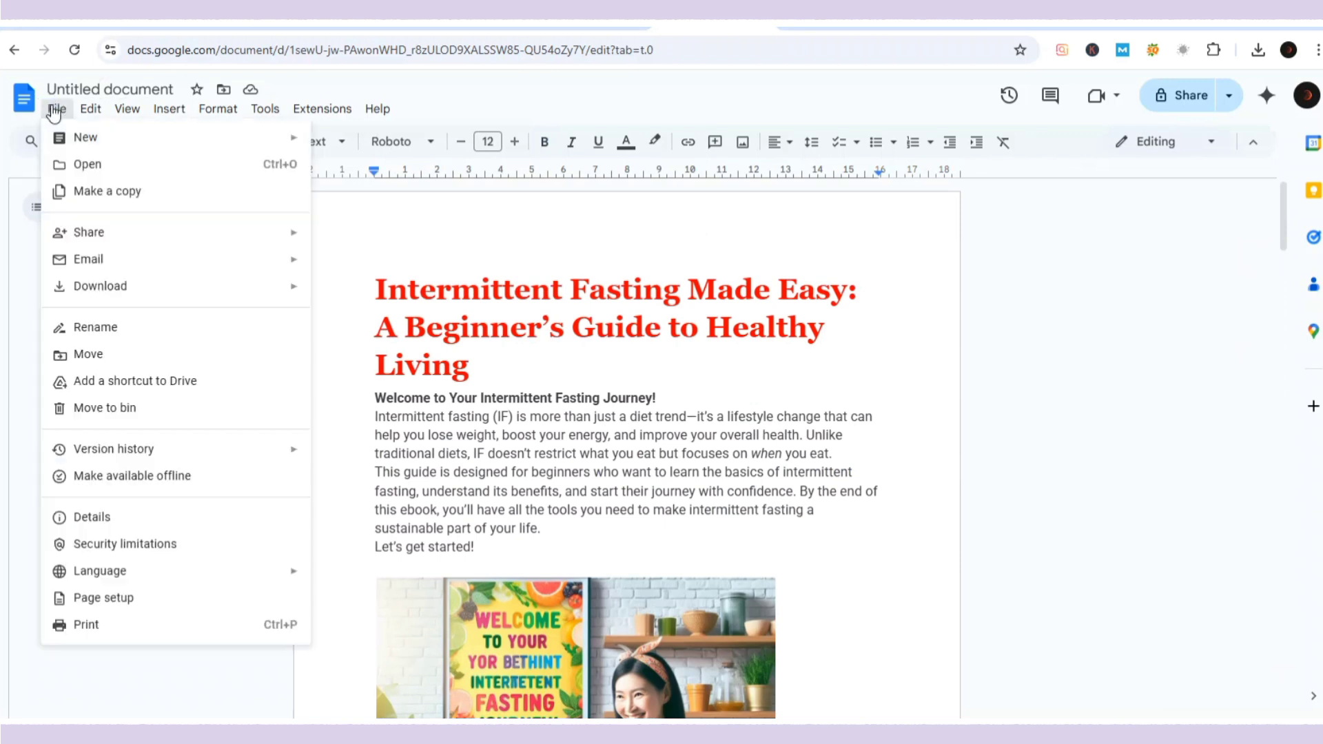
{"action": "mouse_move", "coordinate": [94, 298]}
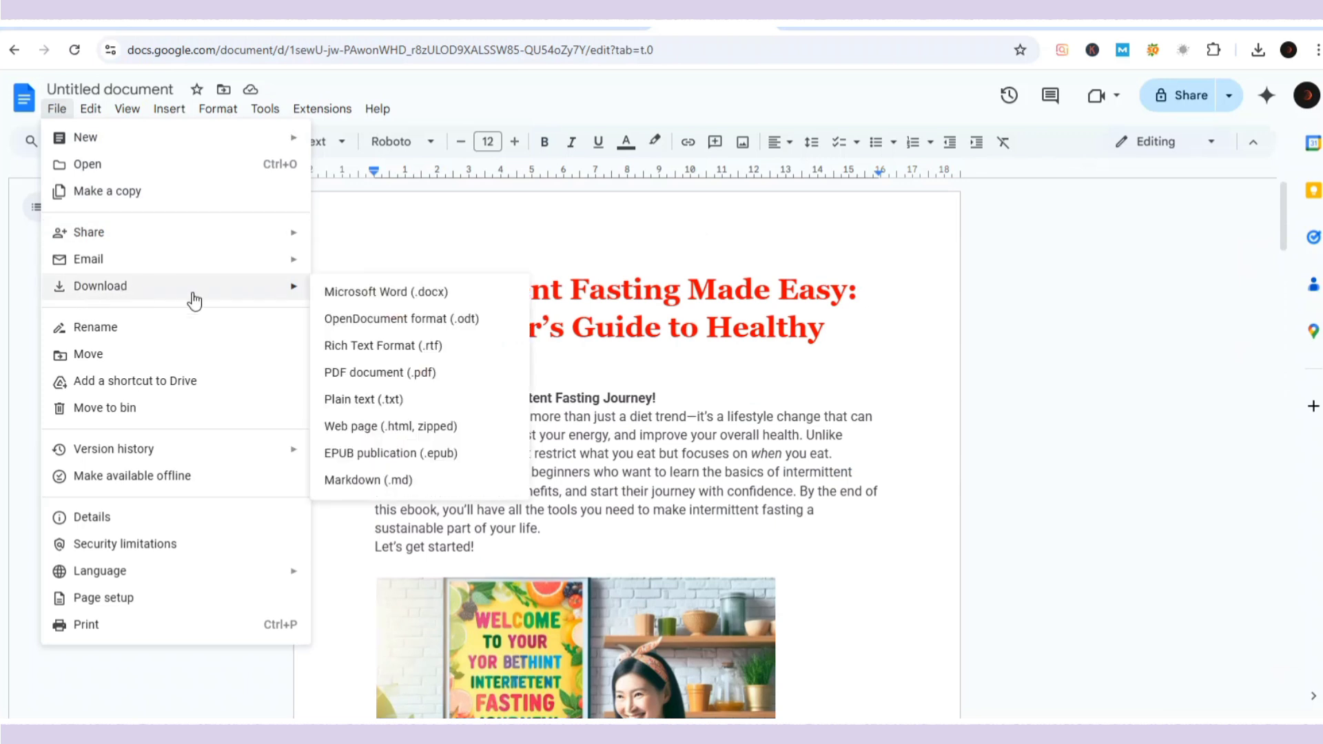
{"action": "left_click", "coordinate": [362, 374]}
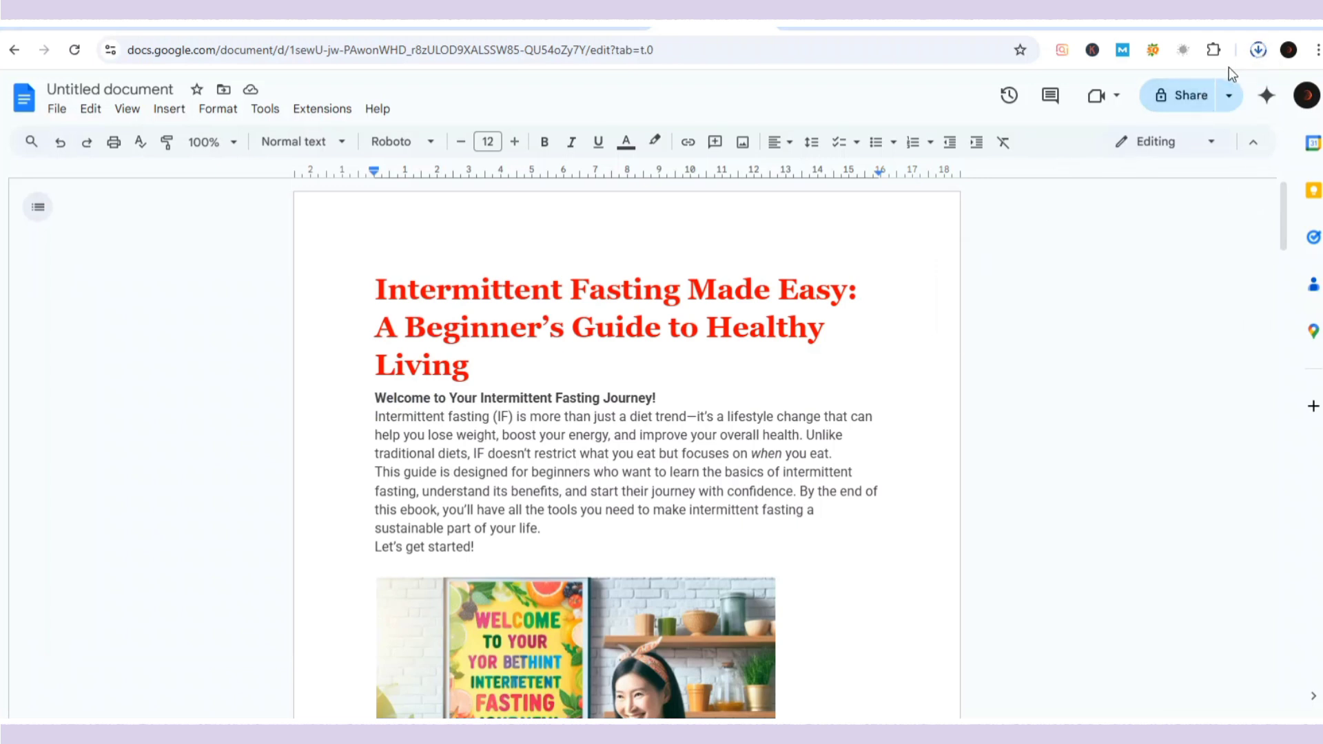
{"action": "left_click", "coordinate": [1258, 51]}
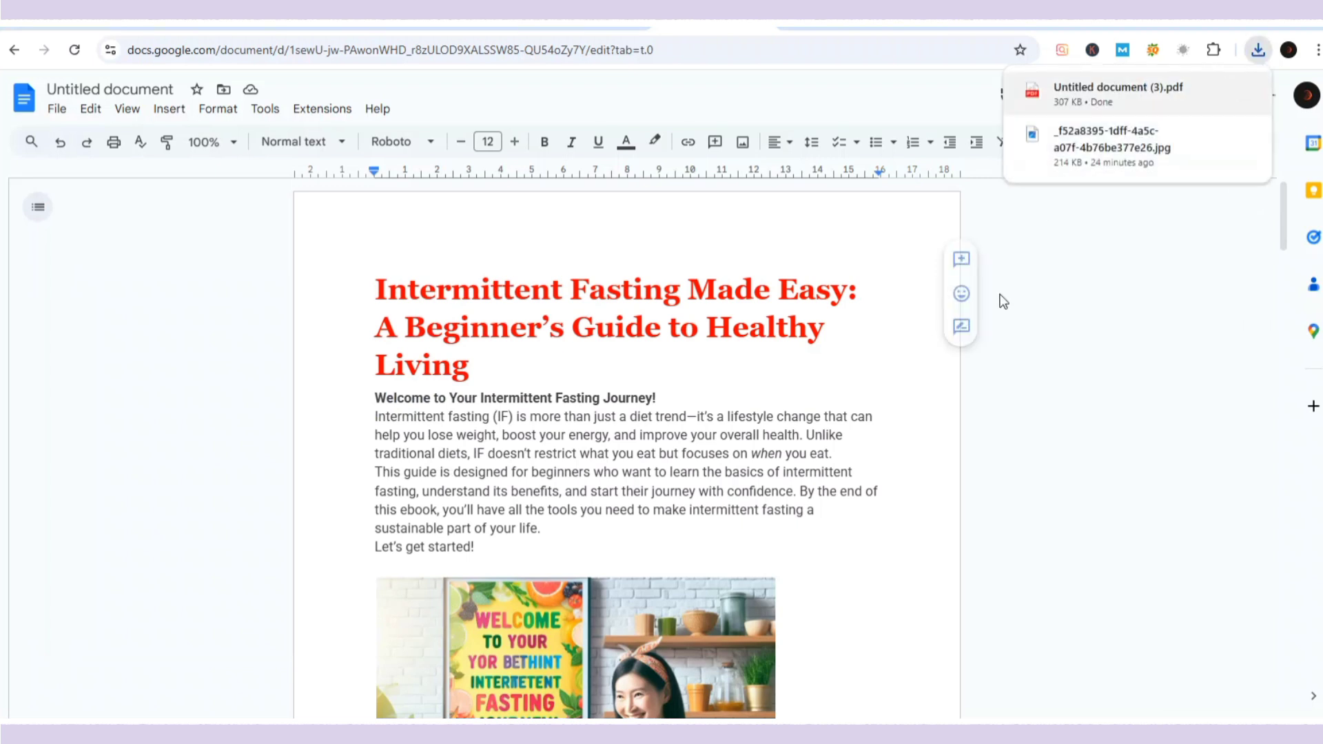
{"action": "left_click", "coordinate": [1001, 301]}
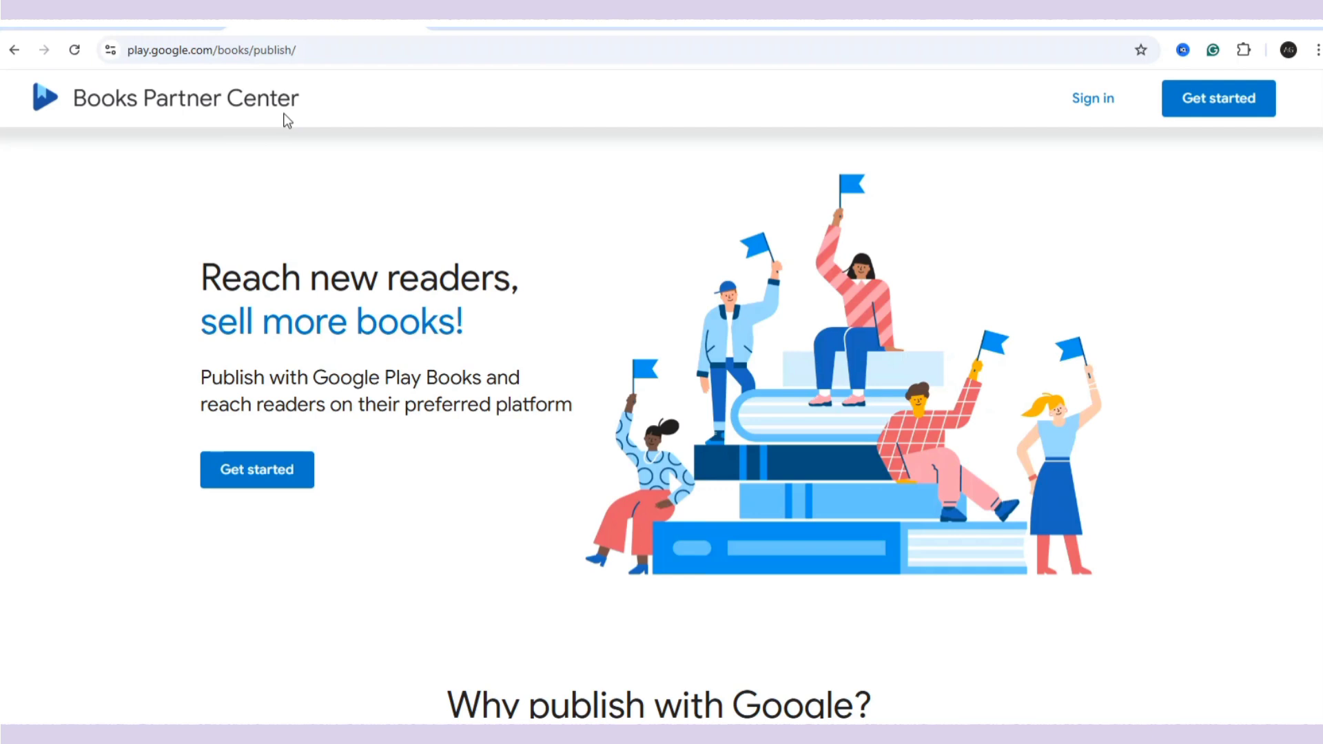
Step: Open the Google Books Partner Center sign-up page, return to its landing page, and review the publishing benefits and steps
{"action": "left_click", "coordinate": [1090, 105]}
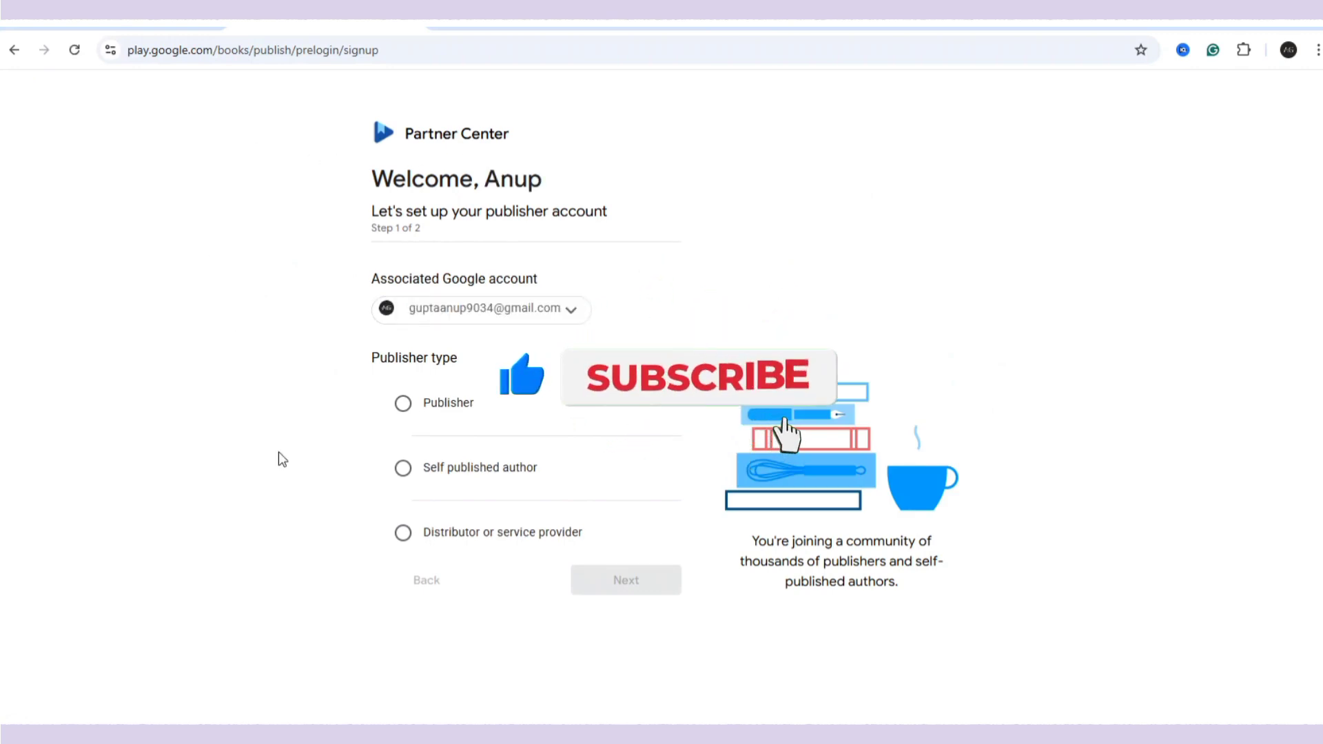
{"action": "left_click", "coordinate": [14, 49]}
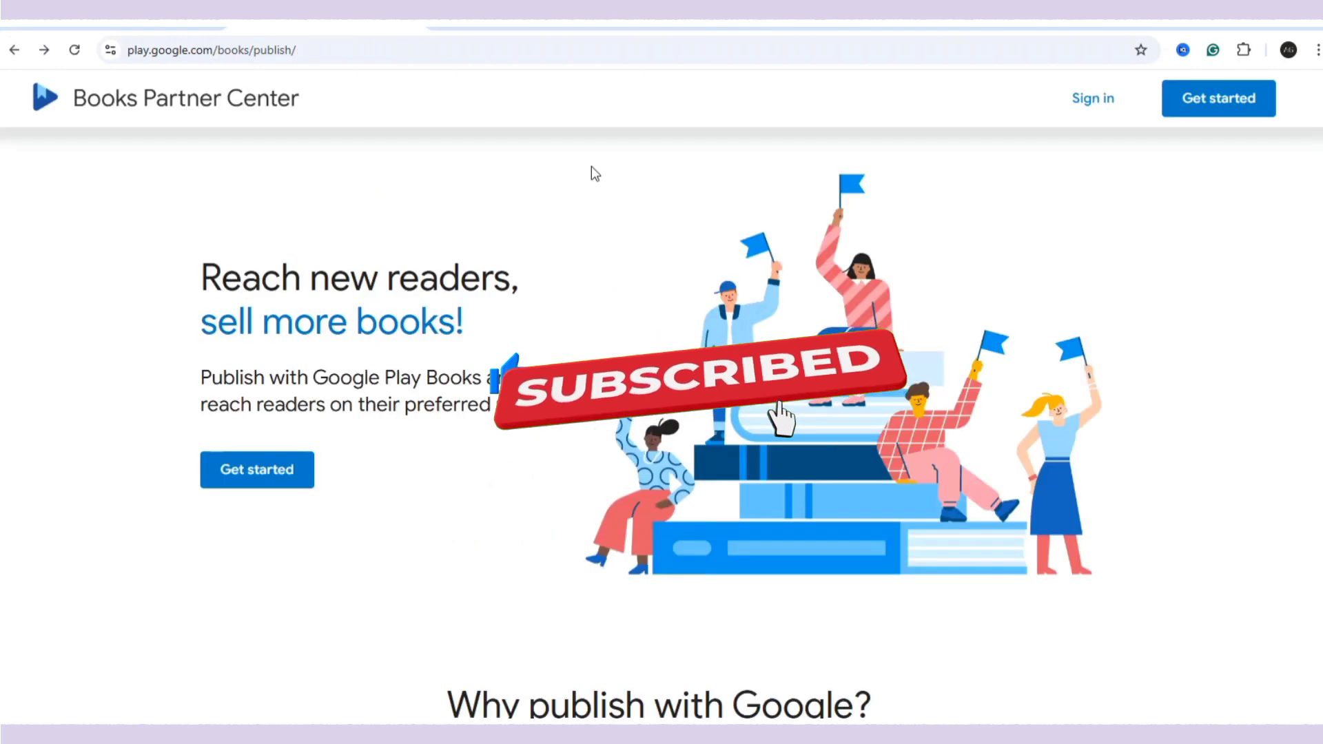
{"action": "scroll", "coordinate": [611, 208], "scroll_direction": "down", "scroll_amount": 8}
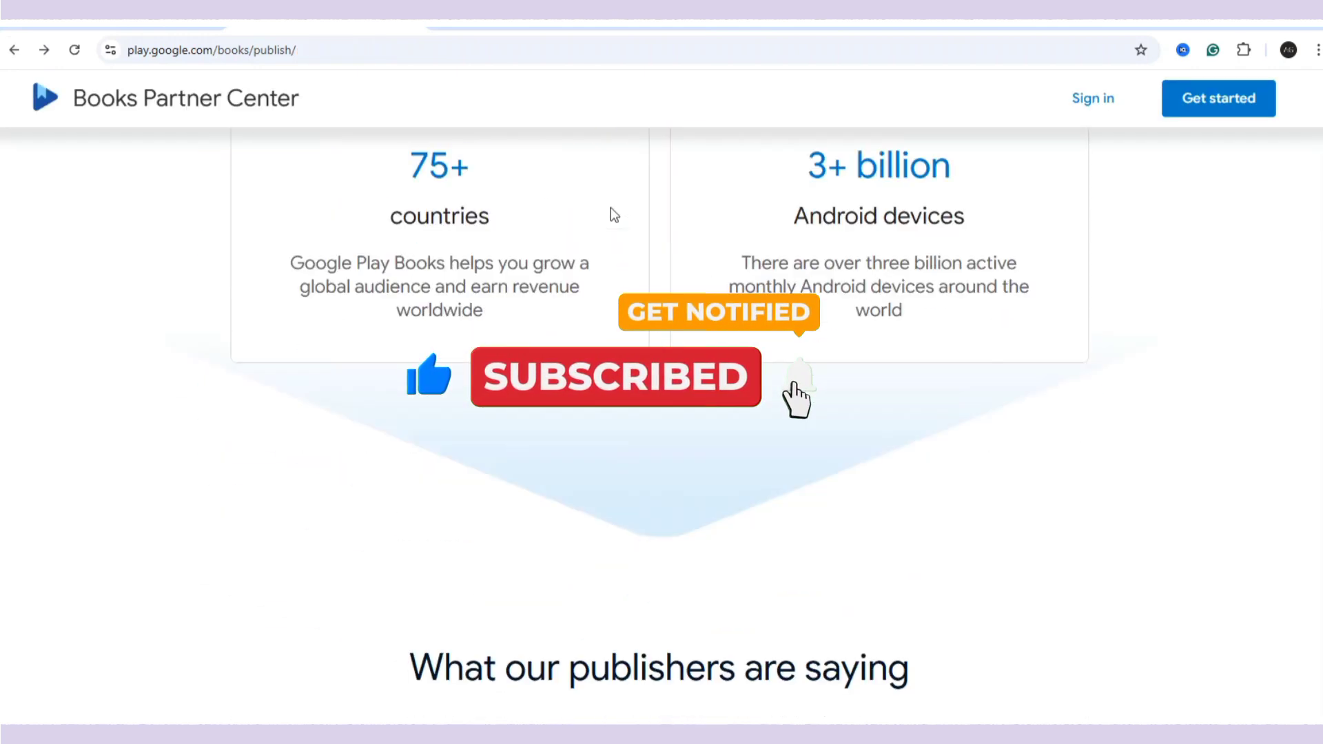
{"action": "scroll", "coordinate": [610, 208], "scroll_direction": "up", "scroll_amount": 1}
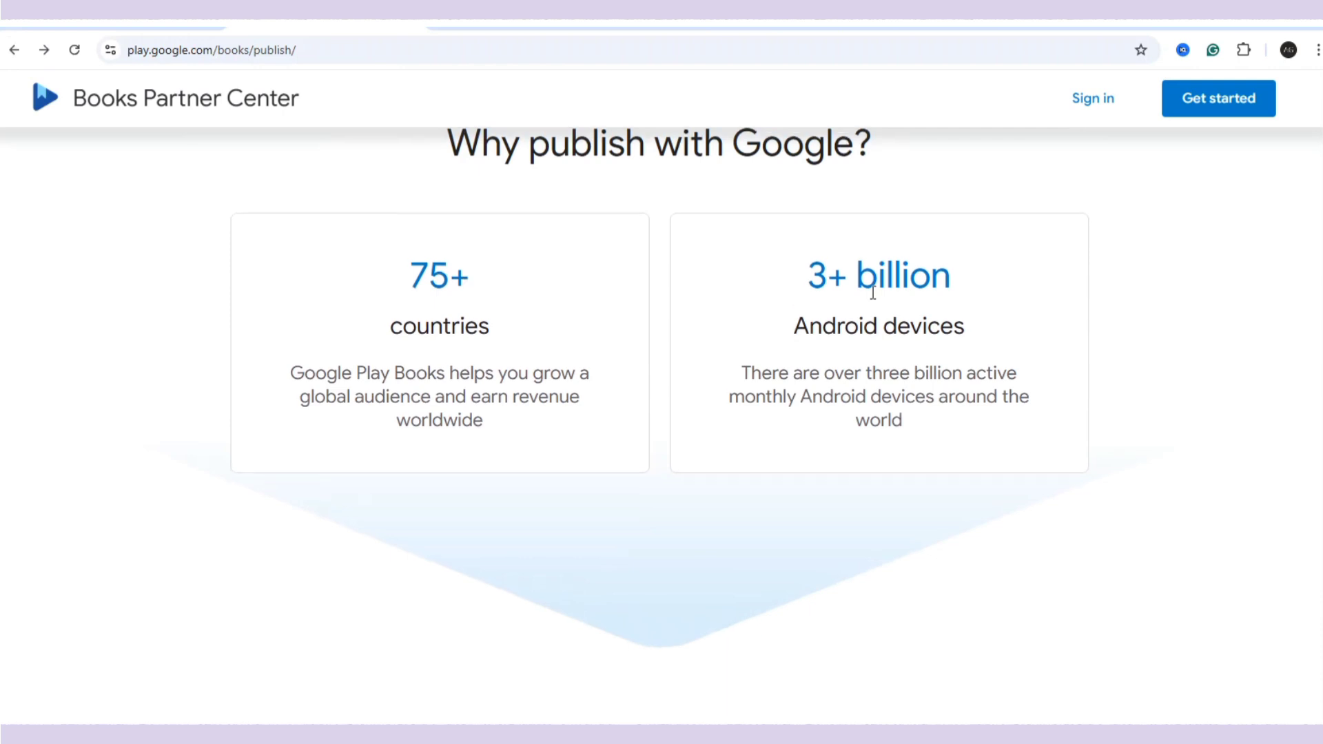
{"action": "scroll", "coordinate": [874, 296], "scroll_direction": "down", "scroll_amount": 6}
{"action": "scroll", "coordinate": [873, 299], "scroll_direction": "down", "scroll_amount": 12}
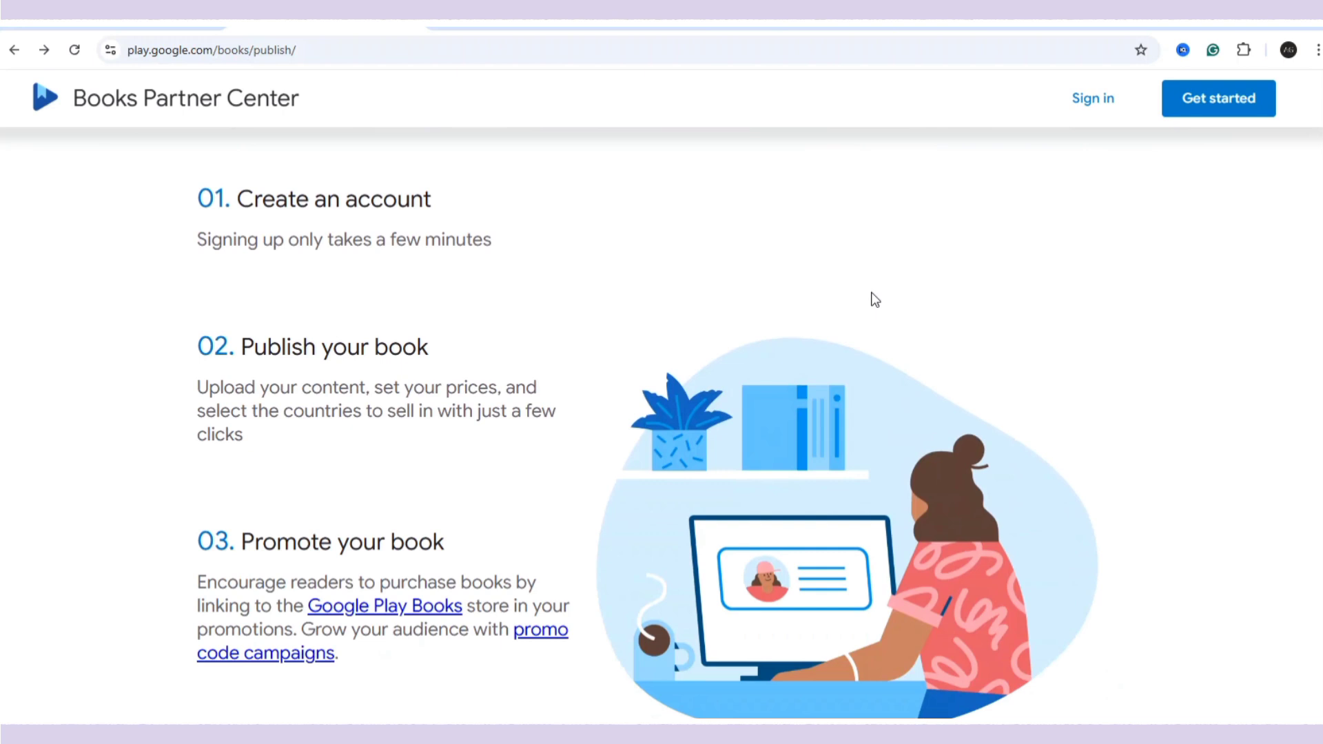
{"action": "scroll", "coordinate": [874, 299], "scroll_direction": "up", "scroll_amount": 12}
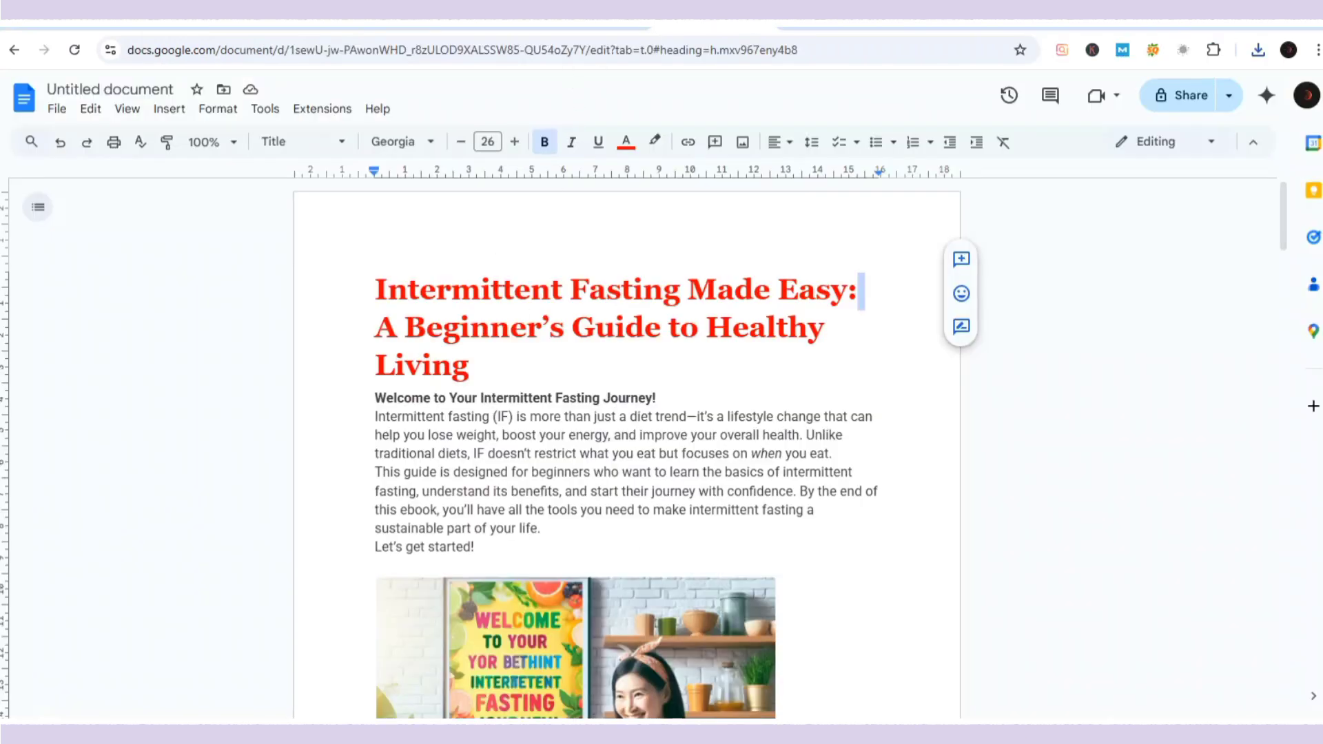
Step: Switch to the signed-in Partner Center home and review the payment profile, bank account, tax and catalog setup tasks
{"action": "left_click", "coordinate": [840, 28]}
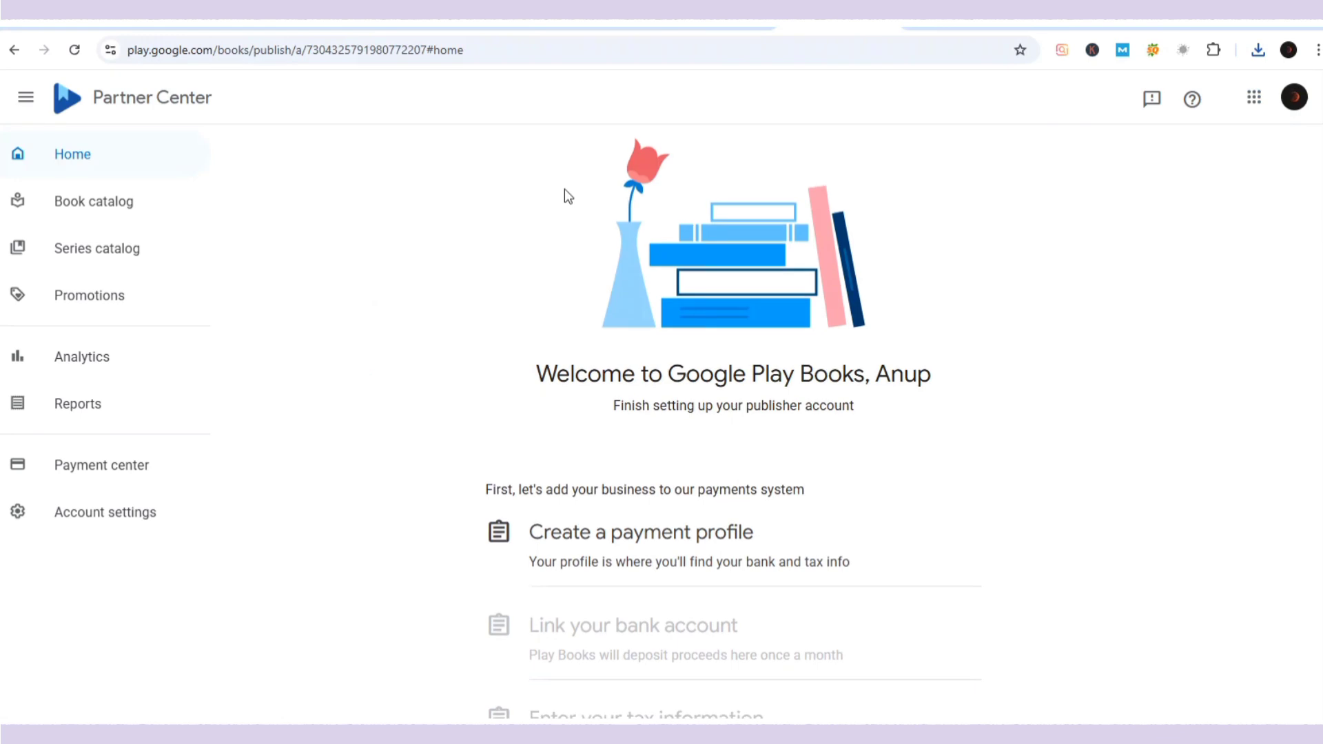
{"action": "scroll", "coordinate": [564, 189], "scroll_direction": "down", "scroll_amount": 2}
{"action": "scroll", "coordinate": [564, 189], "scroll_direction": "down", "scroll_amount": 2}
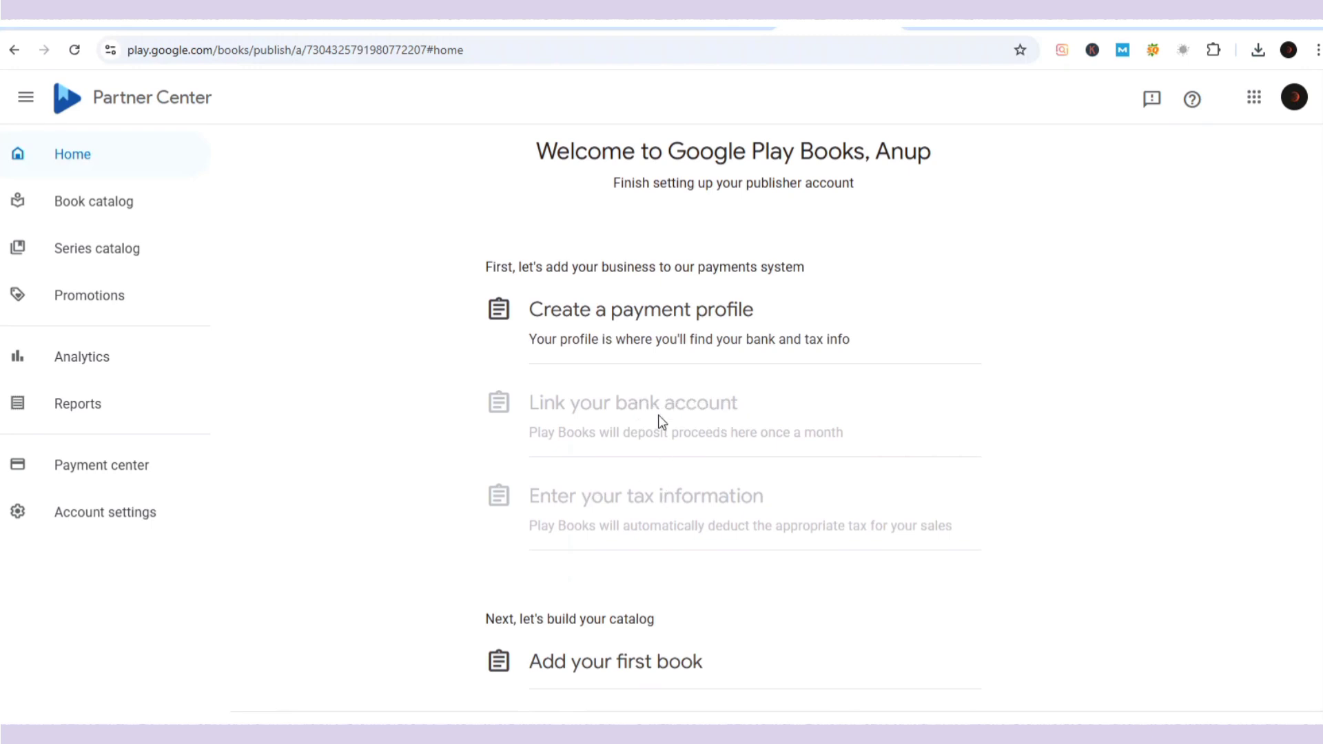
{"action": "scroll", "coordinate": [659, 409], "scroll_direction": "down", "scroll_amount": 1}
{"action": "scroll", "coordinate": [660, 406], "scroll_direction": "up", "scroll_amount": 3}
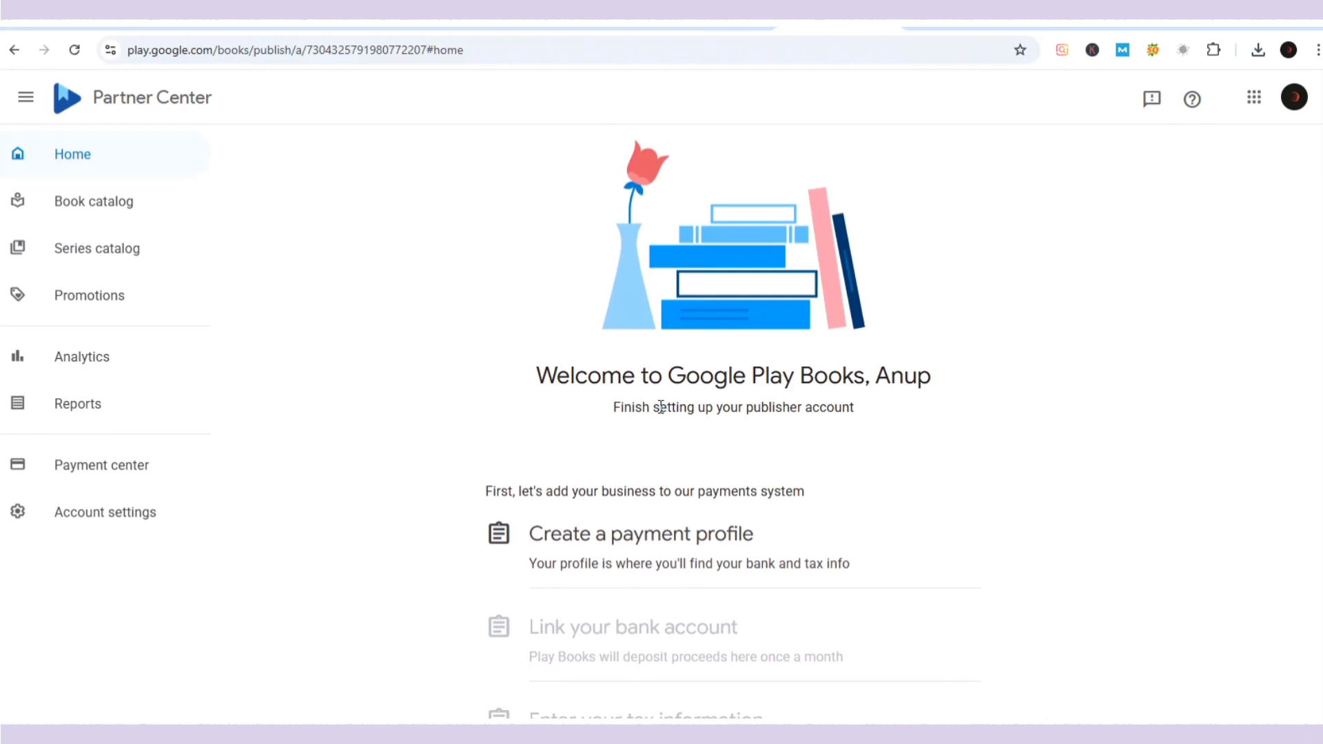
{"action": "scroll", "coordinate": [660, 406], "scroll_direction": "down", "scroll_amount": 3}
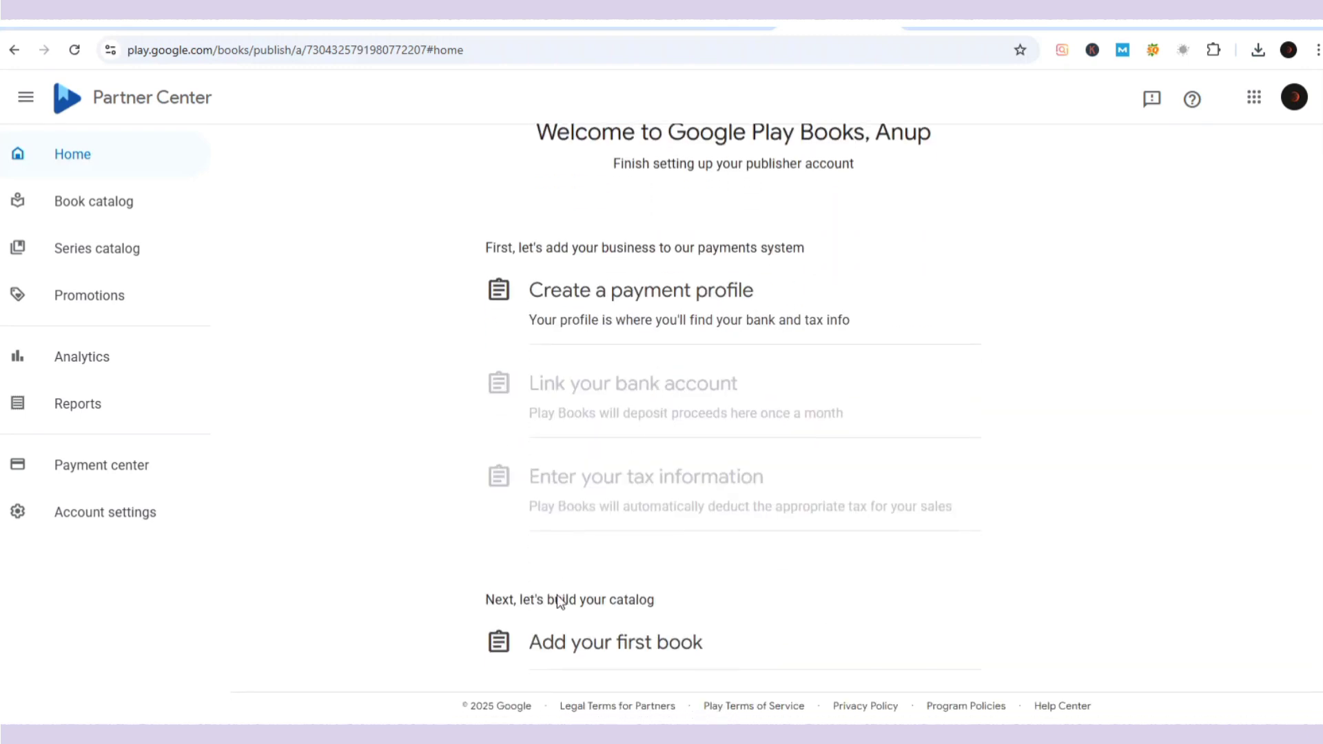
Step: Add a first book with the option "Sell ebook on Google Play" and a Google book ID (GGKEY), and continue
{"action": "left_click", "coordinate": [612, 656]}
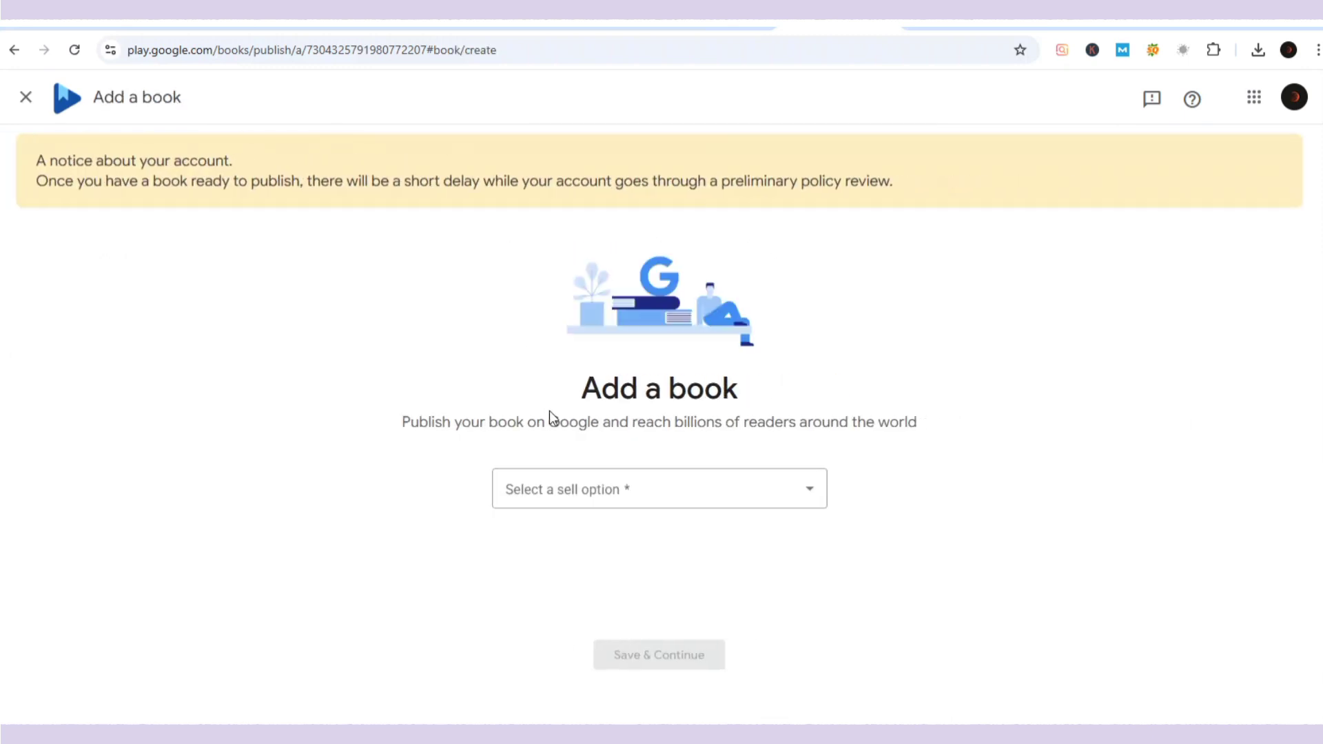
{"action": "left_click", "coordinate": [579, 492]}
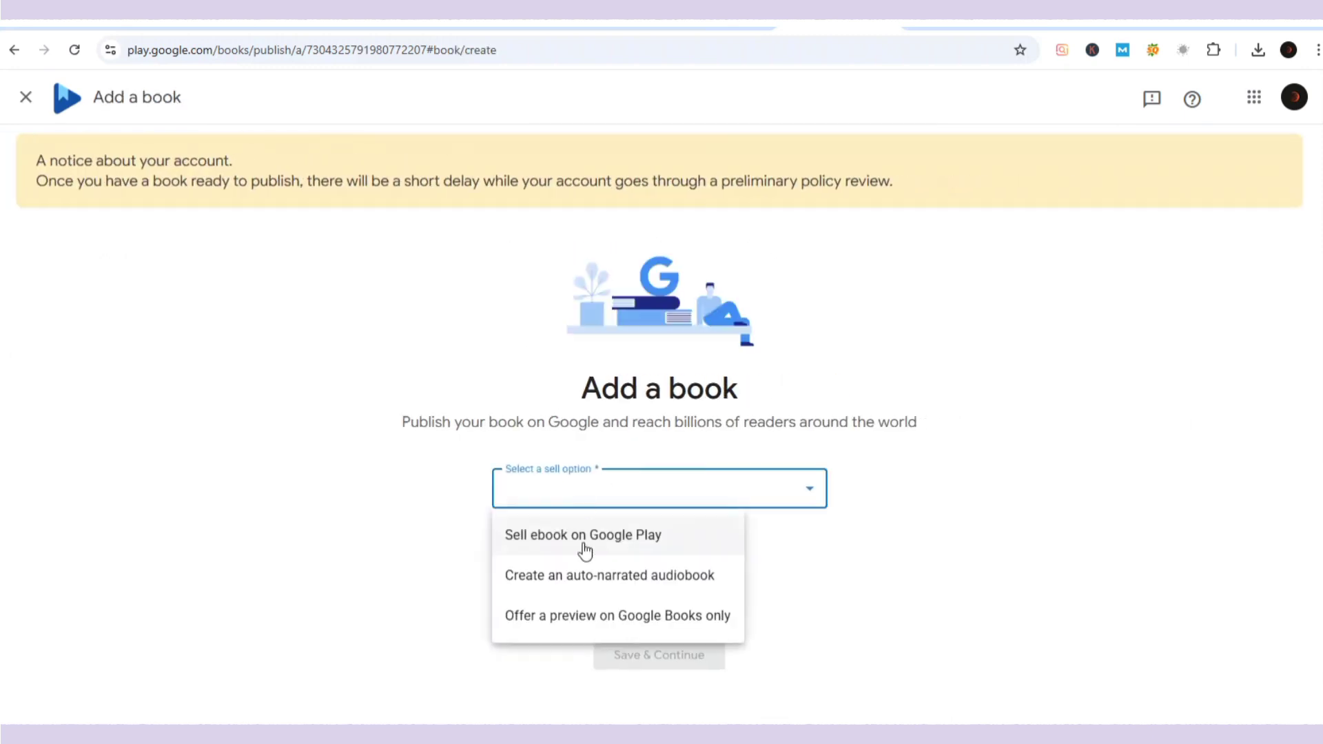
{"action": "left_click", "coordinate": [583, 544]}
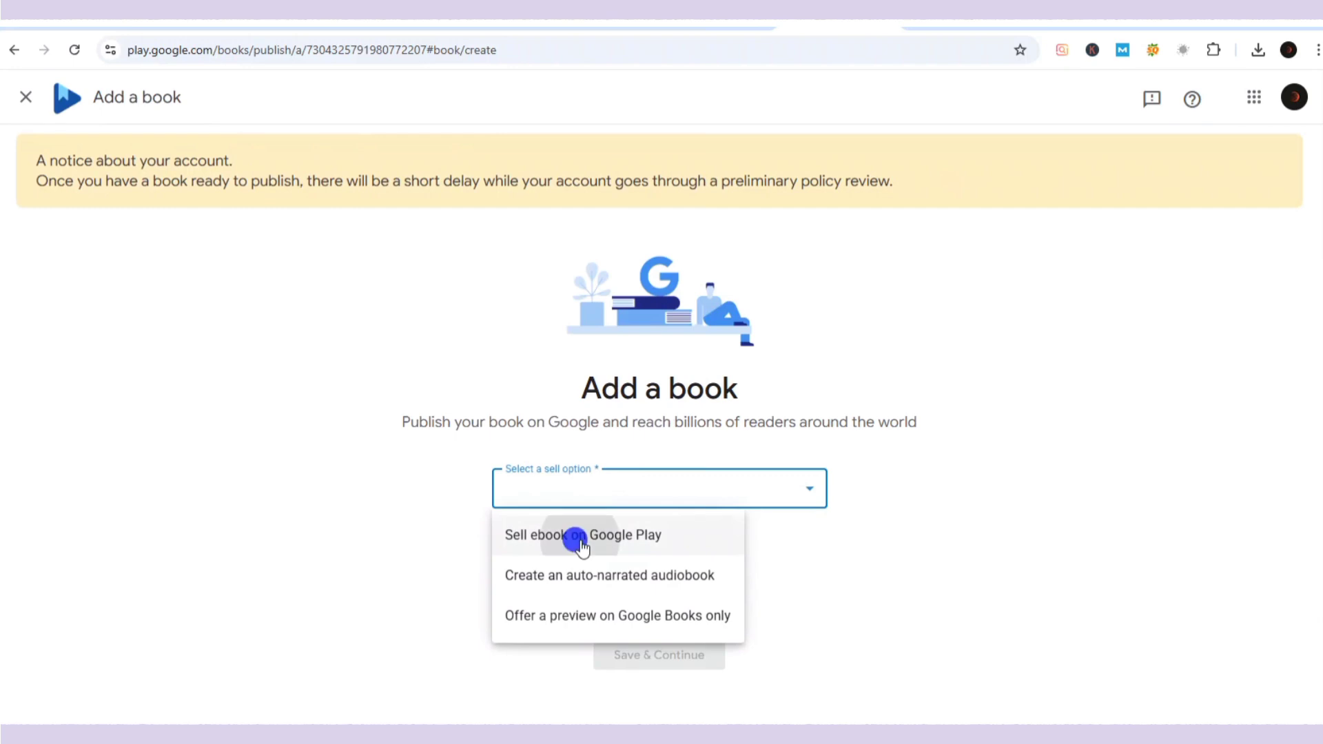
{"action": "left_click", "coordinate": [581, 543]}
{"action": "left_click", "coordinate": [581, 627]}
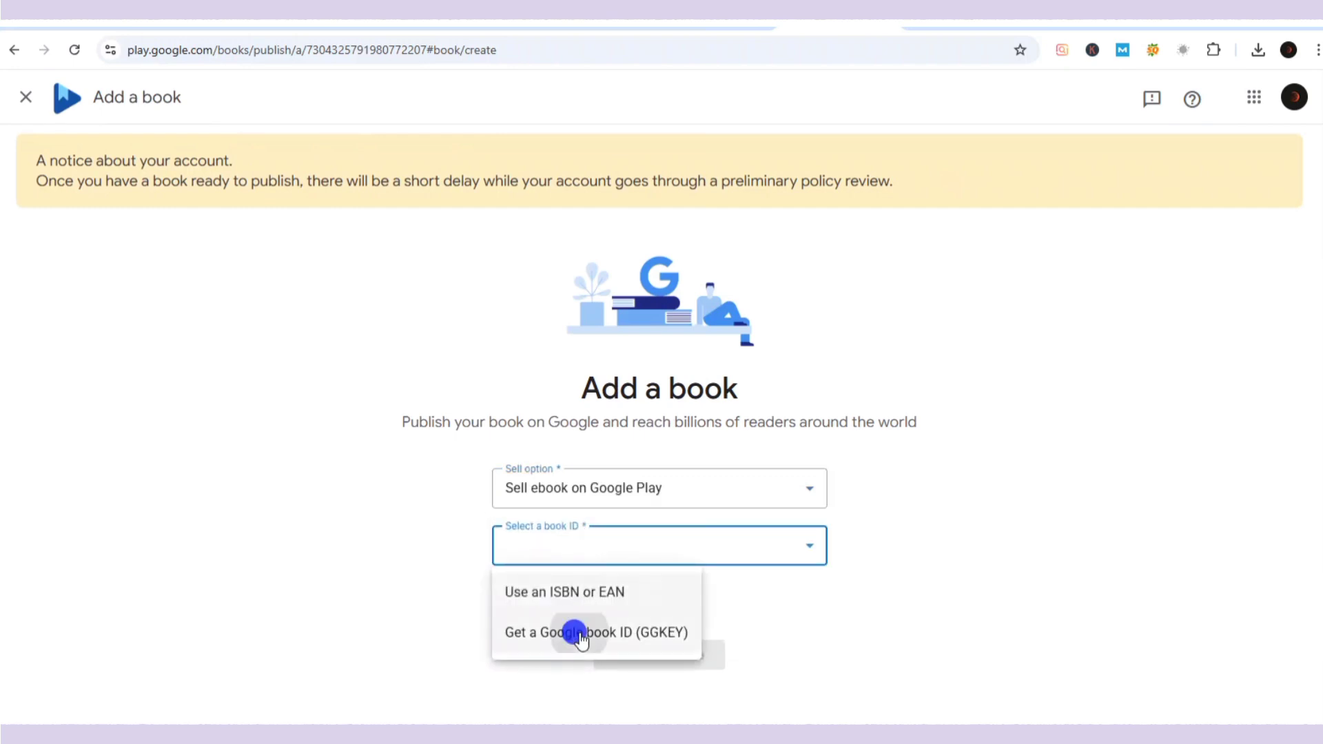
{"action": "left_click", "coordinate": [660, 656]}
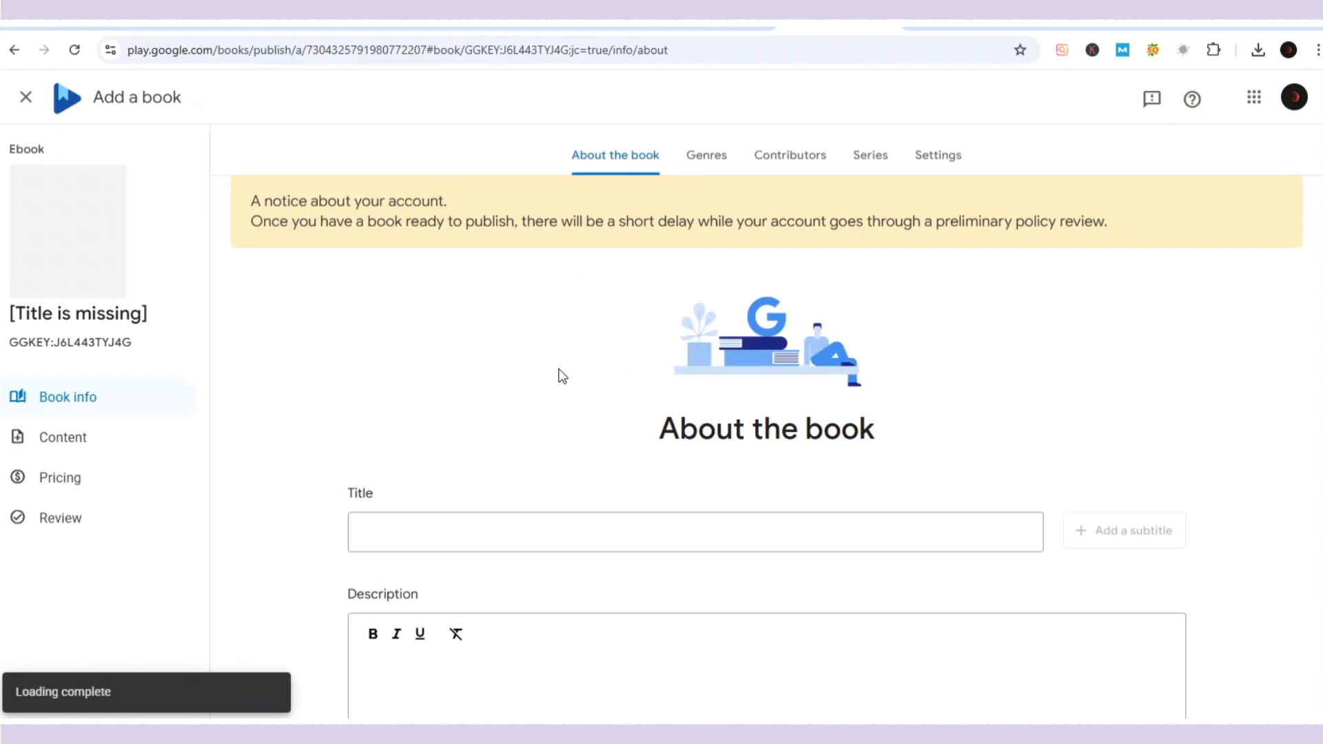
Step: Inspect the new book's Title and Description fields, checking the ebook in Google Docs for the matching text
{"action": "left_click", "coordinate": [449, 312]}
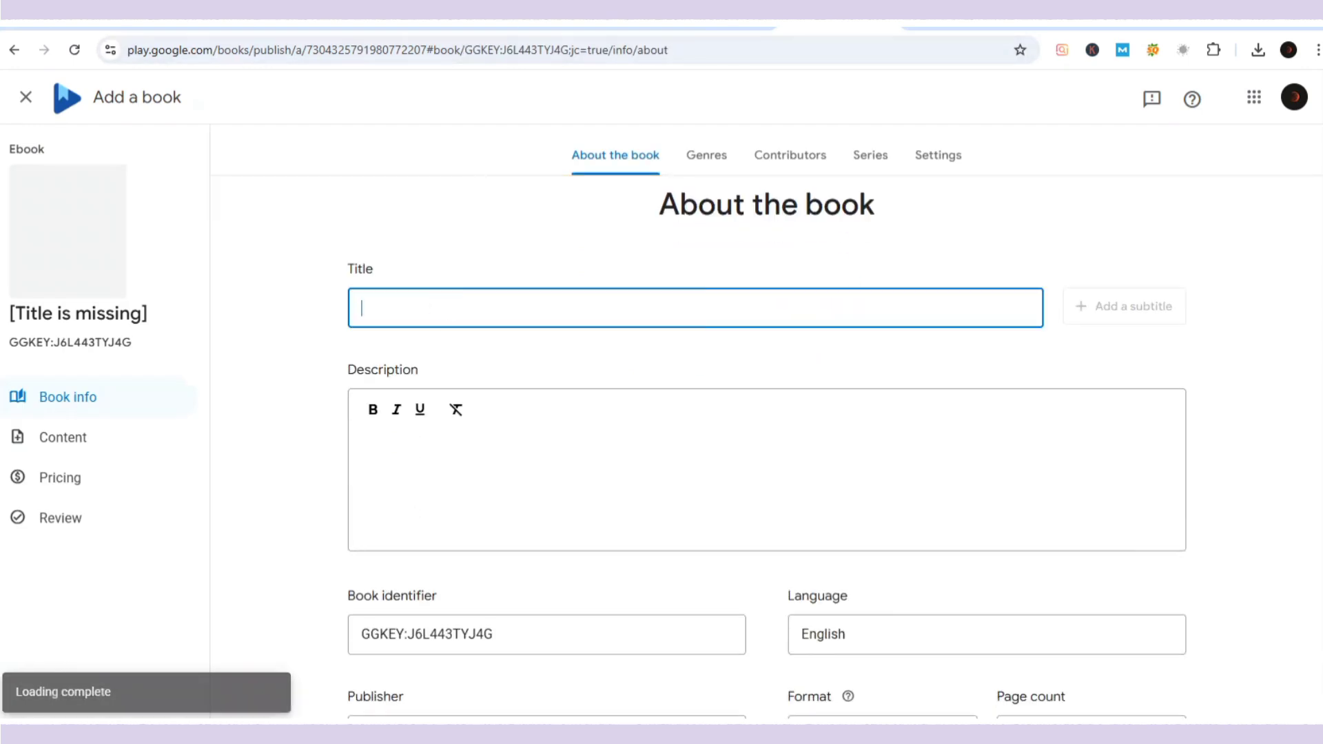
{"action": "left_click", "coordinate": [571, 23]}
{"action": "left_click", "coordinate": [713, 21]}
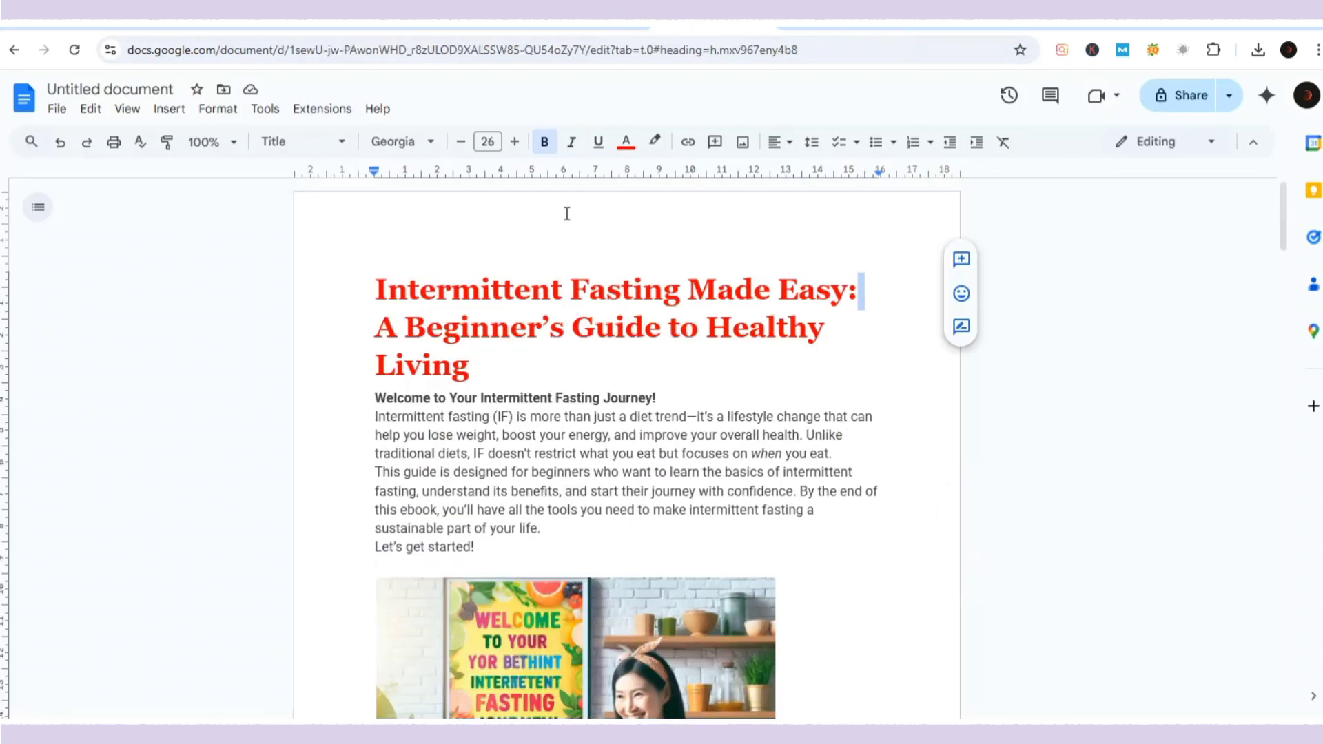
{"action": "left_click", "coordinate": [832, 24]}
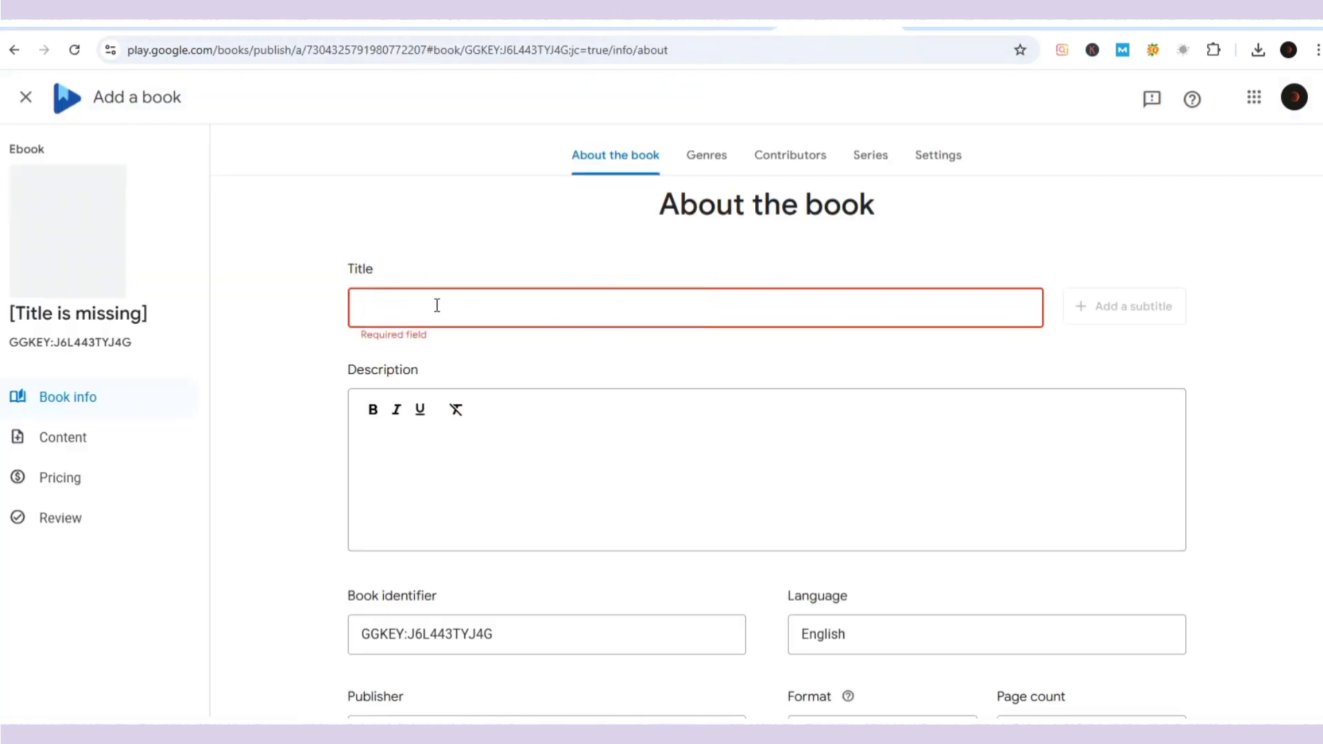
{"action": "left_click", "coordinate": [390, 449]}
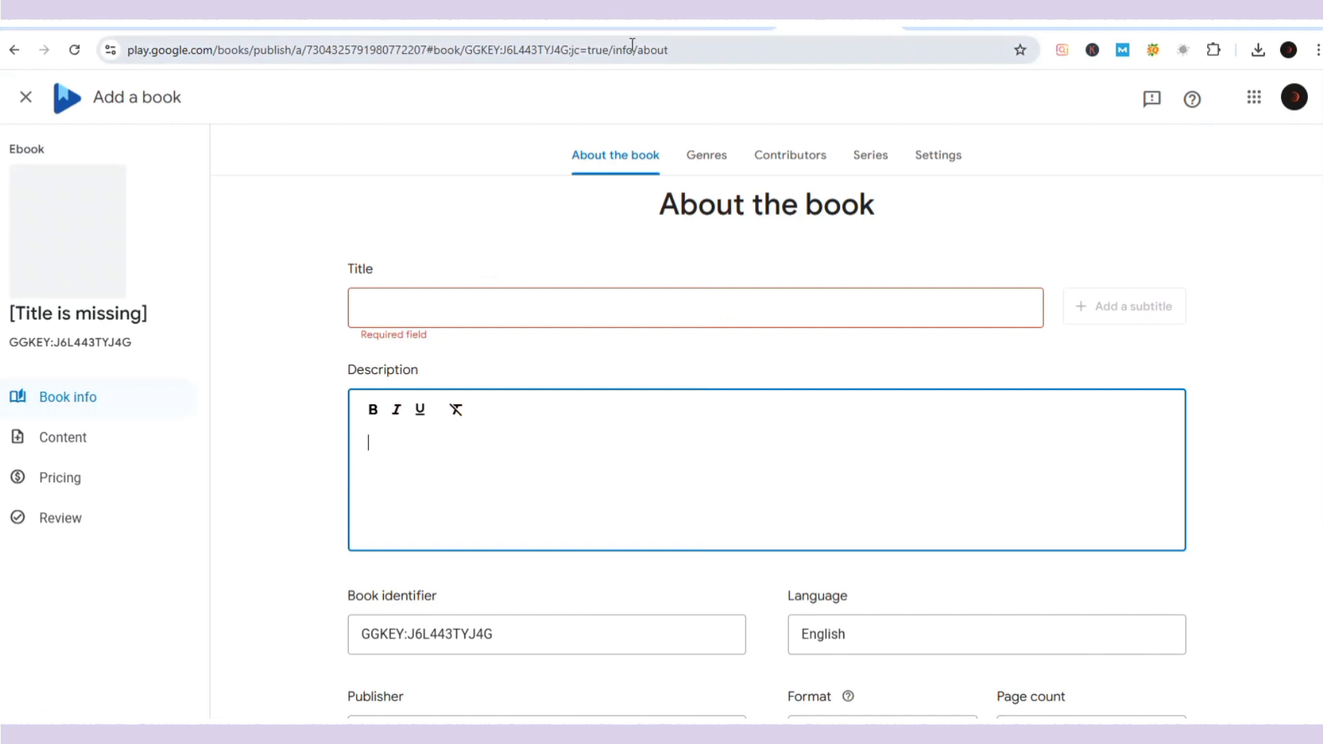
{"action": "left_click", "coordinate": [709, 25]}
{"action": "left_click", "coordinate": [833, 28]}
{"action": "left_click", "coordinate": [611, 436]}
Step: Review the remaining About the book fields, from book identifier and publisher through dates, age range and related books
{"action": "scroll", "coordinate": [613, 441], "scroll_direction": "down", "scroll_amount": 1}
{"action": "scroll", "coordinate": [610, 438], "scroll_direction": "down", "scroll_amount": 1}
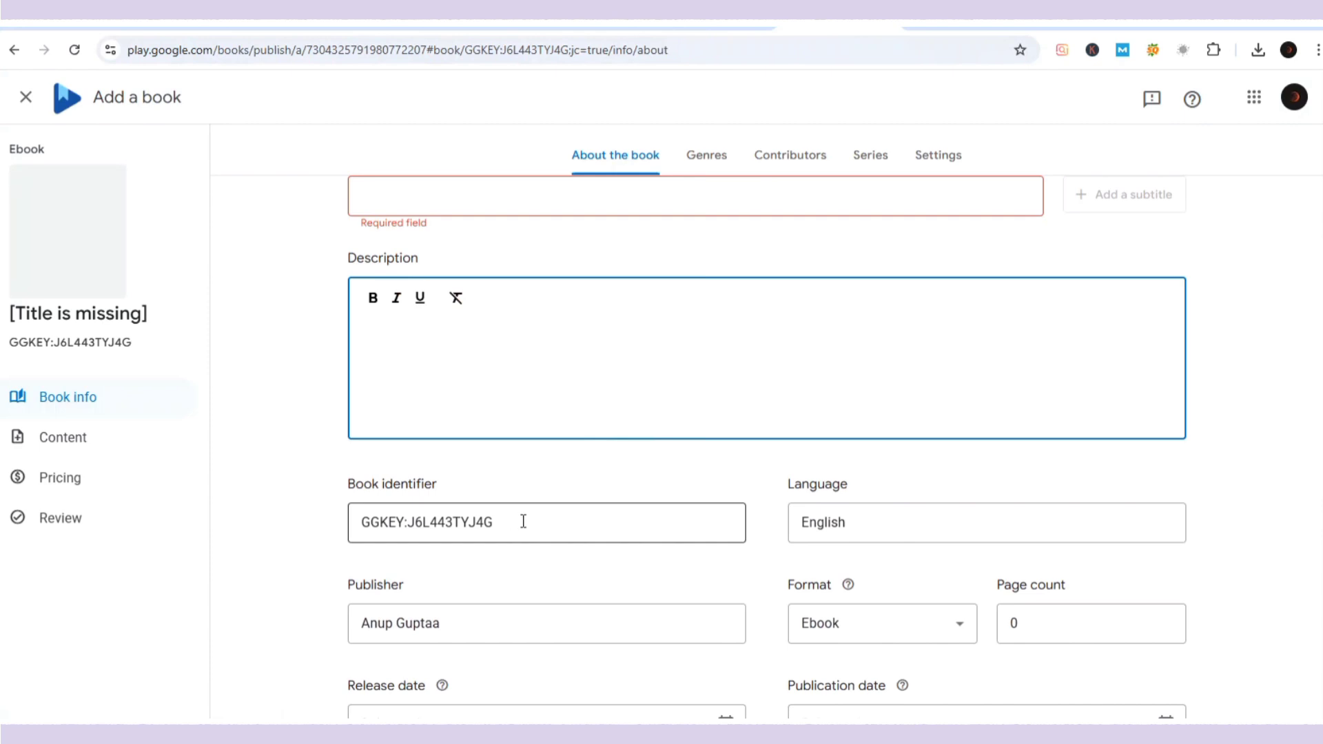
{"action": "scroll", "coordinate": [823, 522], "scroll_direction": "down", "scroll_amount": 3}
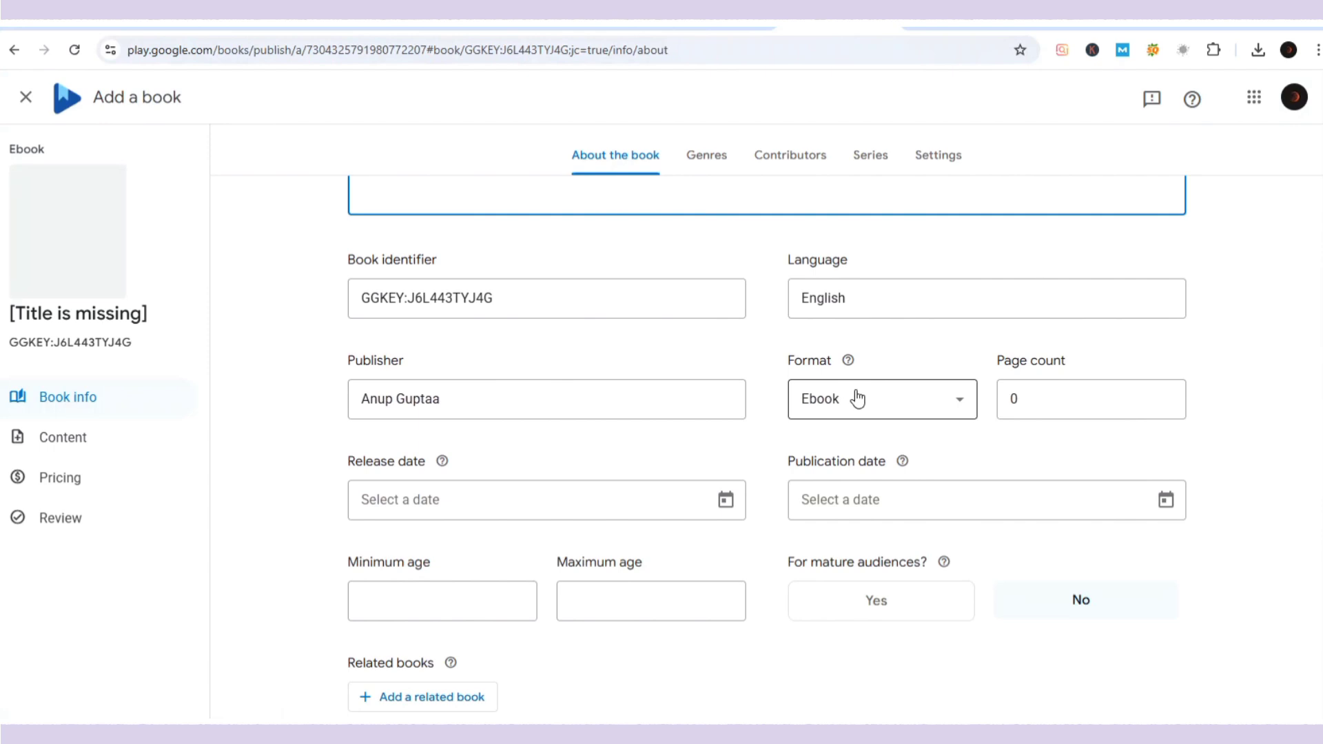
{"action": "scroll", "coordinate": [858, 398], "scroll_direction": "down", "scroll_amount": 2}
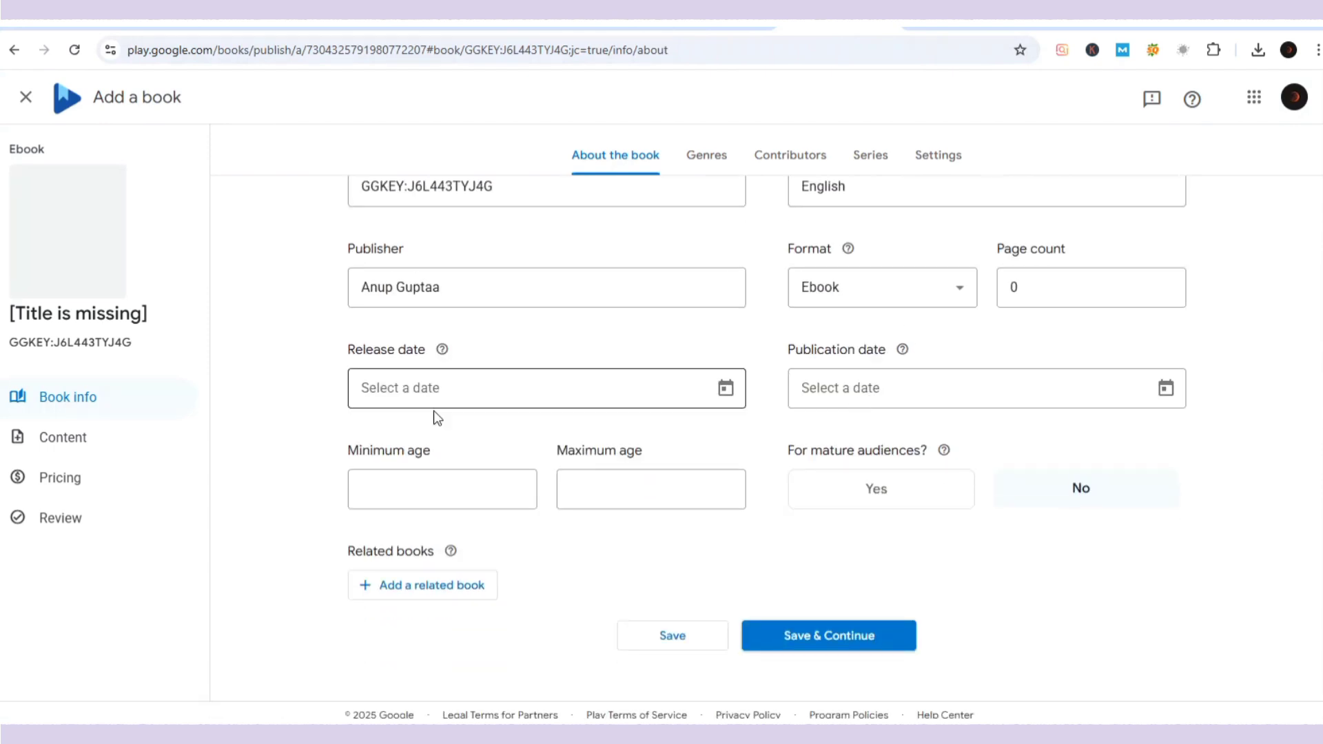
{"action": "scroll", "coordinate": [453, 397], "scroll_direction": "down", "scroll_amount": 1}
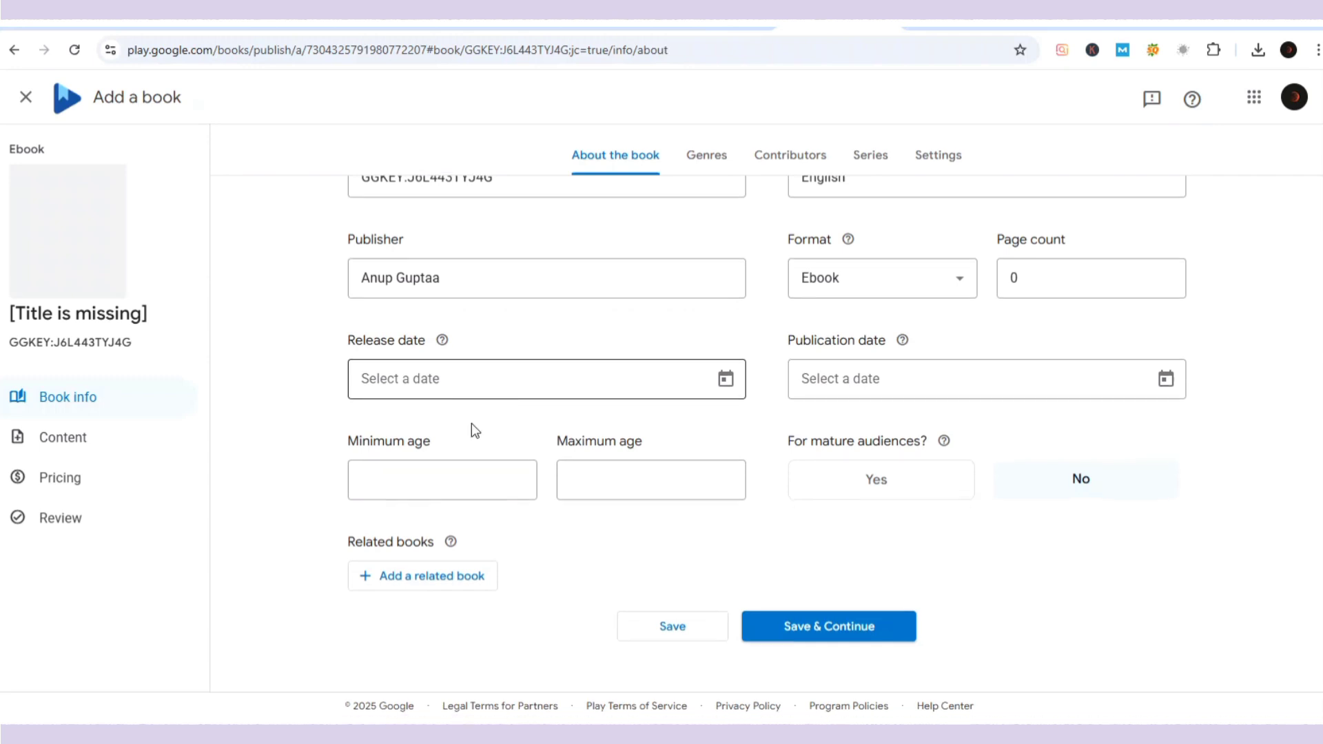
Step: Upload the PDF "Untitled document (3)" from Downloads as the book's content file and close the upload dialog
{"action": "left_click", "coordinate": [34, 437]}
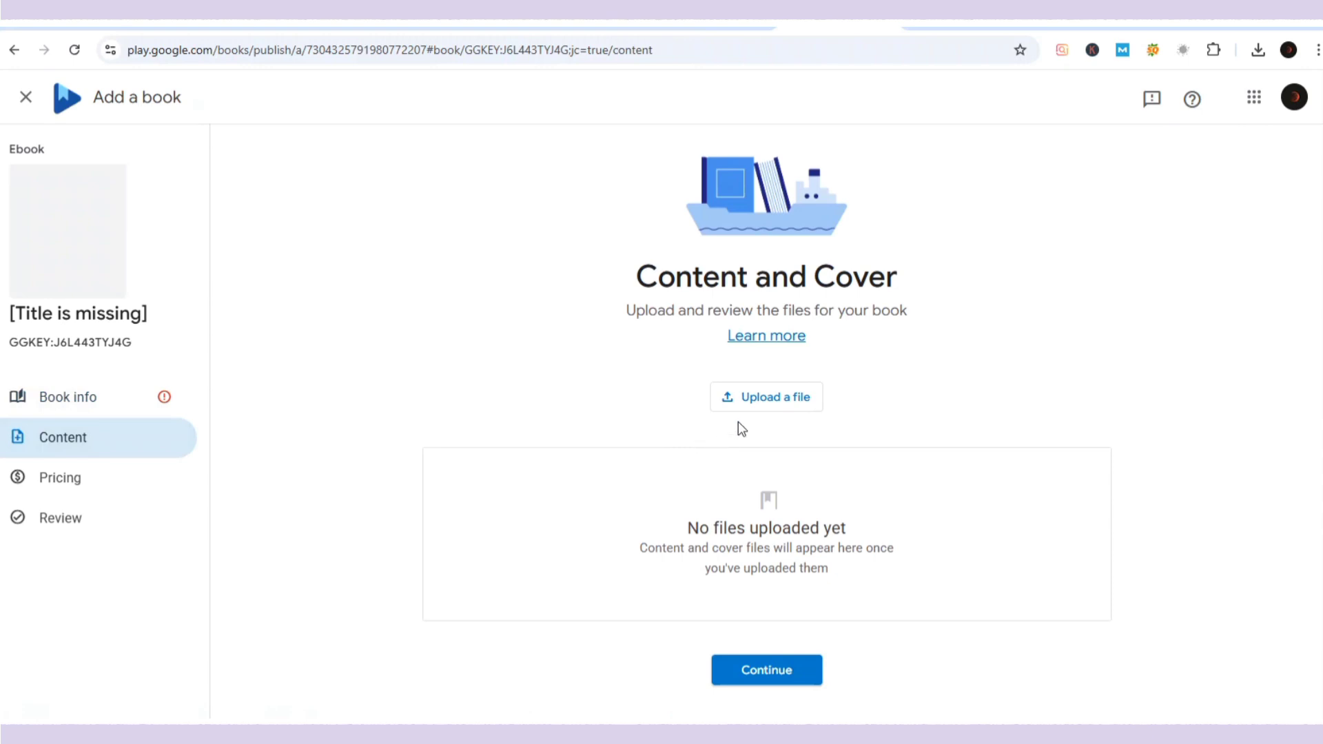
{"action": "left_click", "coordinate": [738, 394]}
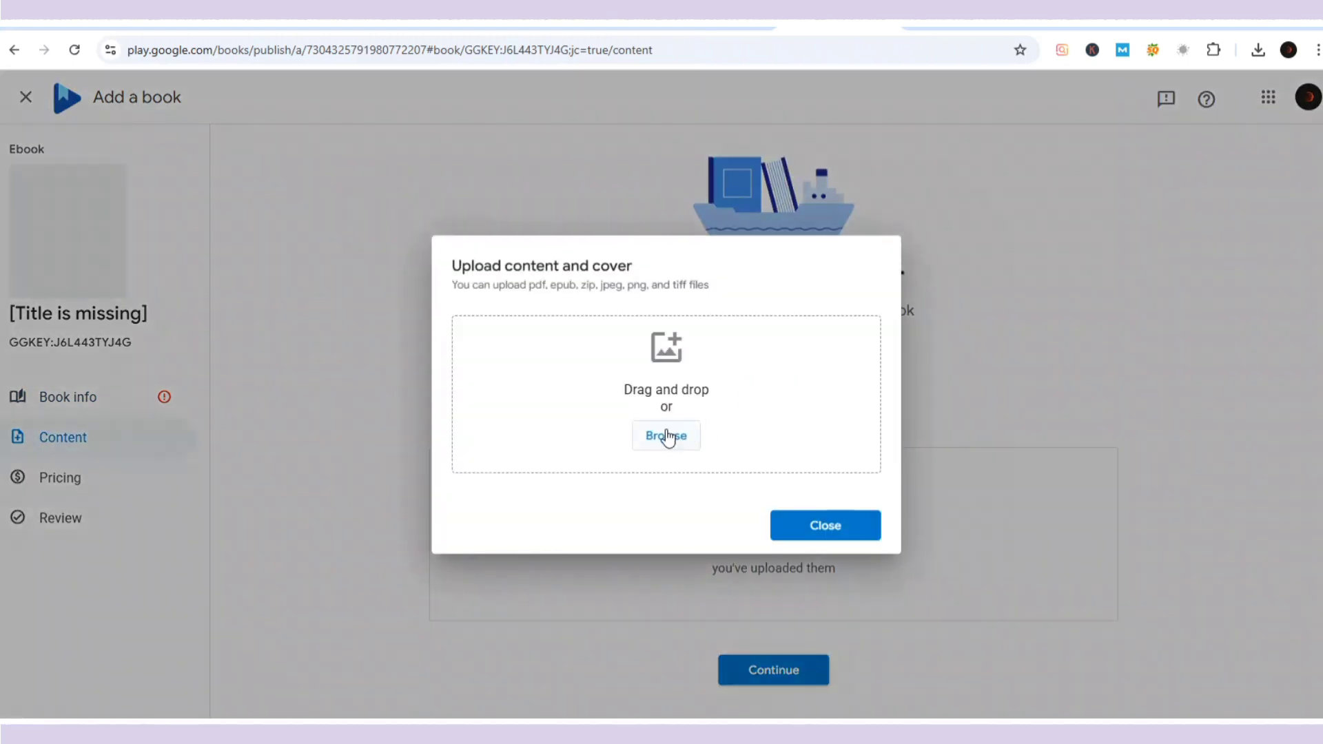
{"action": "left_click", "coordinate": [672, 439]}
{"action": "left_click", "coordinate": [260, 135]}
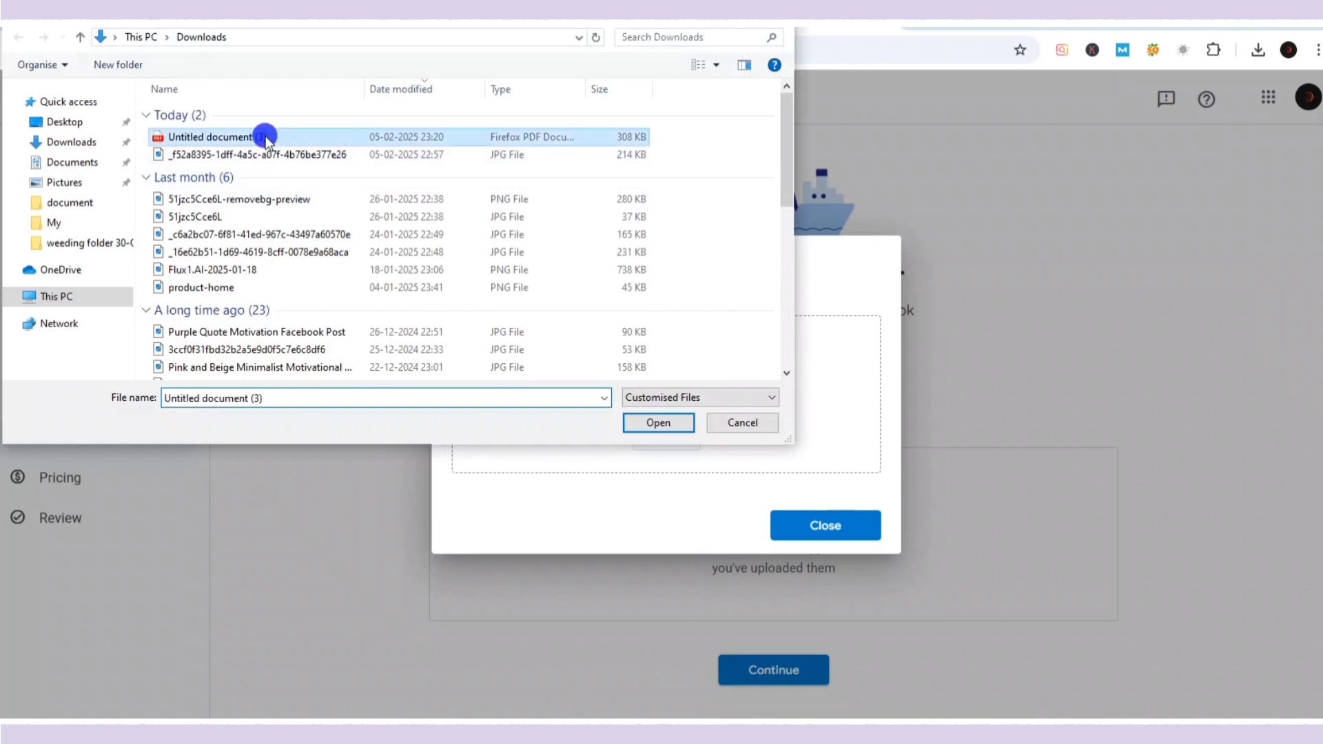
{"action": "left_click", "coordinate": [647, 423]}
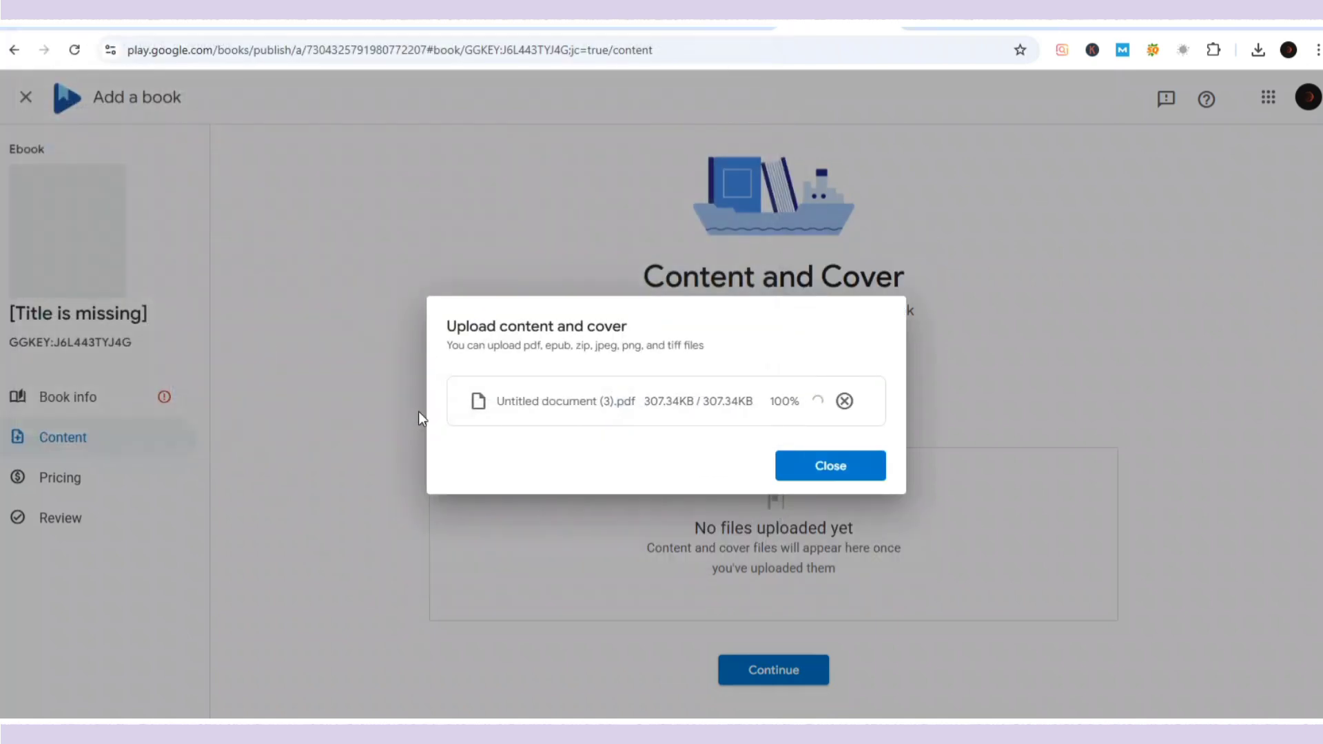
{"action": "left_click", "coordinate": [803, 466]}
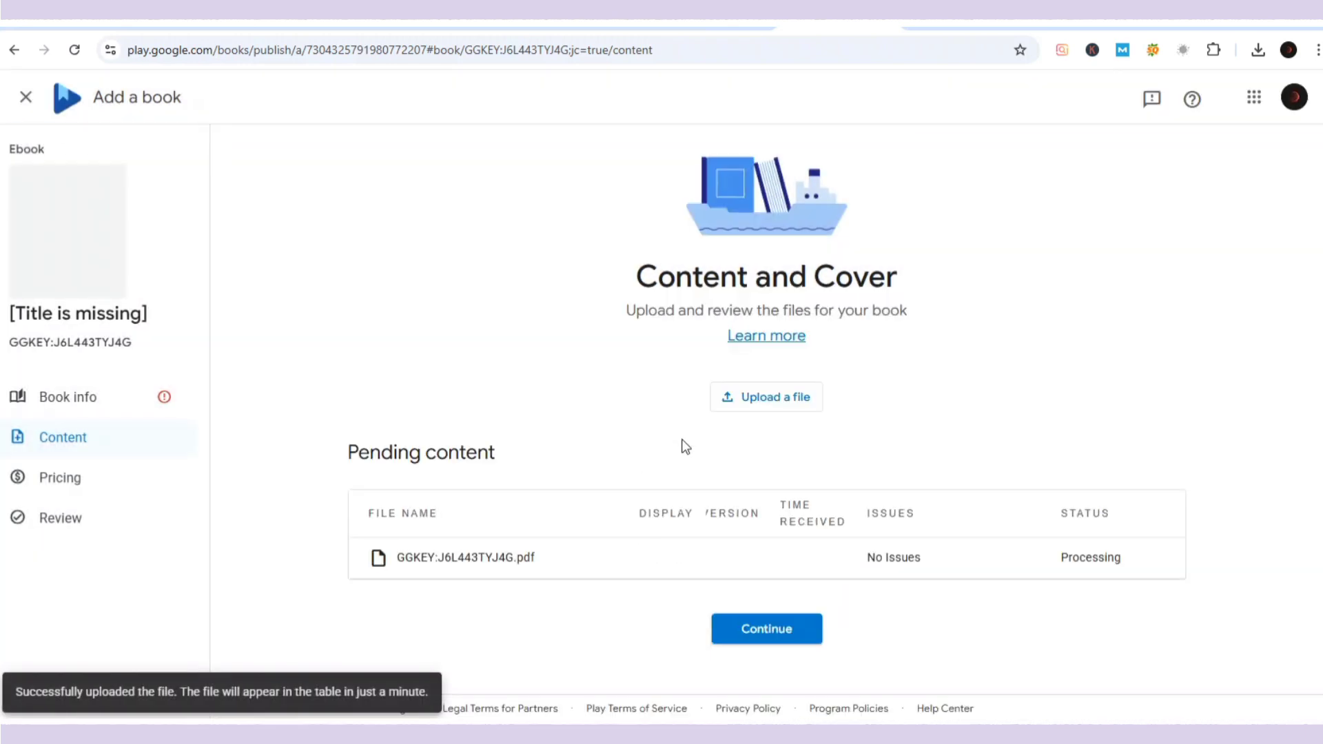
Step: Examine the book's currency, price and territory fields and the Review and publish summary of details, content, cover and prices
{"action": "scroll", "coordinate": [682, 446], "scroll_direction": "down", "scroll_amount": 1}
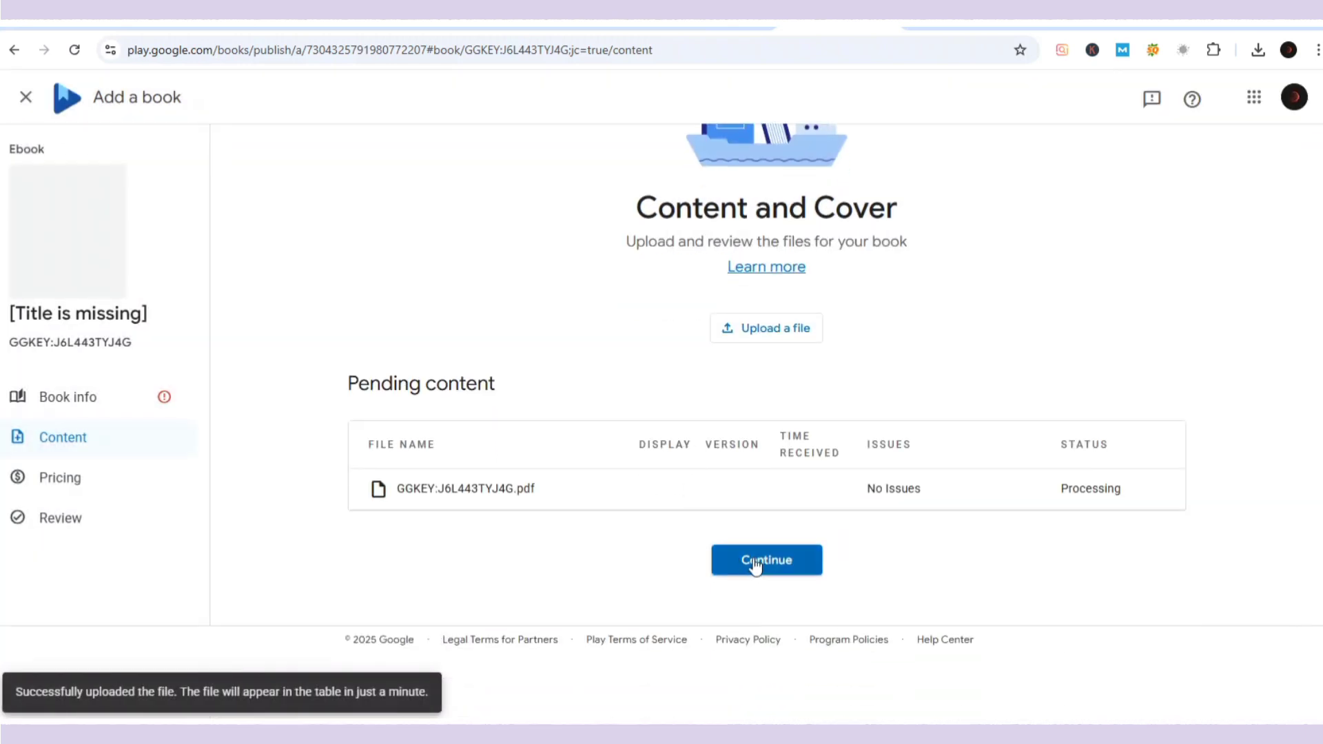
{"action": "left_click", "coordinate": [65, 480]}
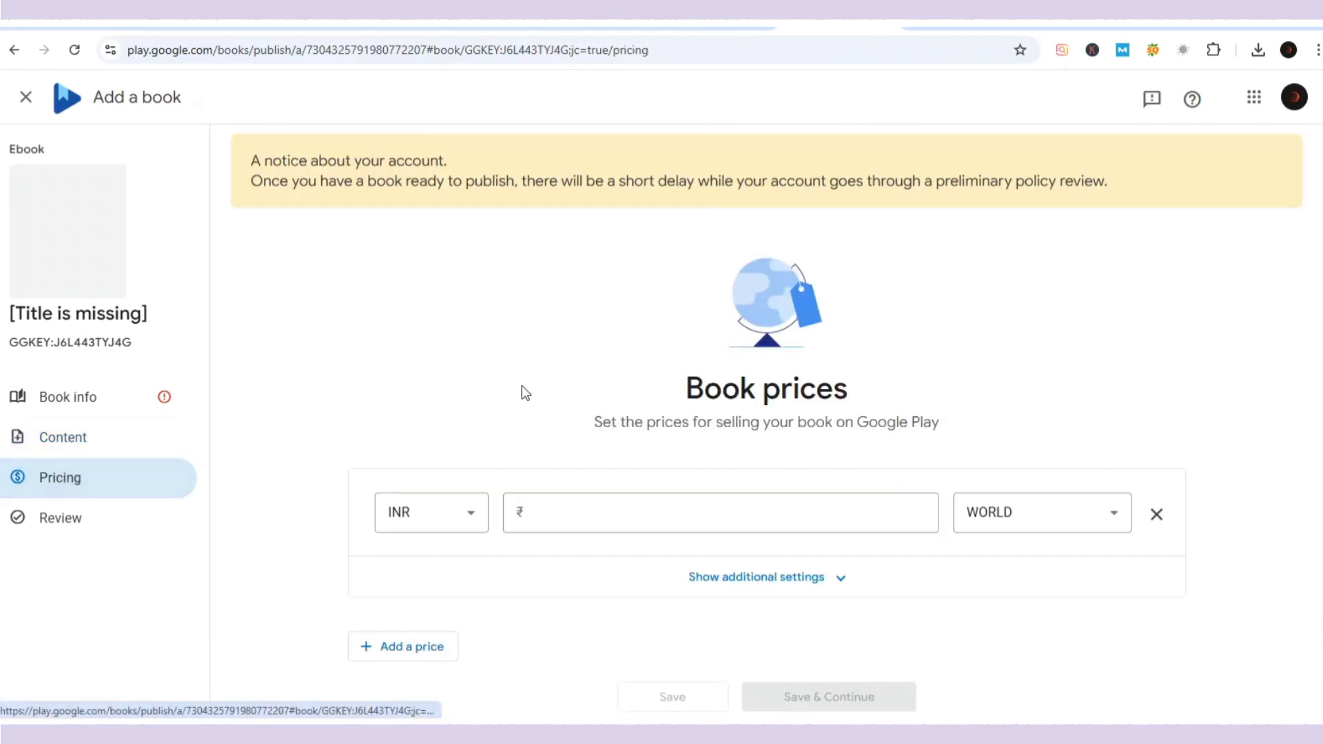
{"action": "scroll", "coordinate": [522, 386], "scroll_direction": "down", "scroll_amount": 2}
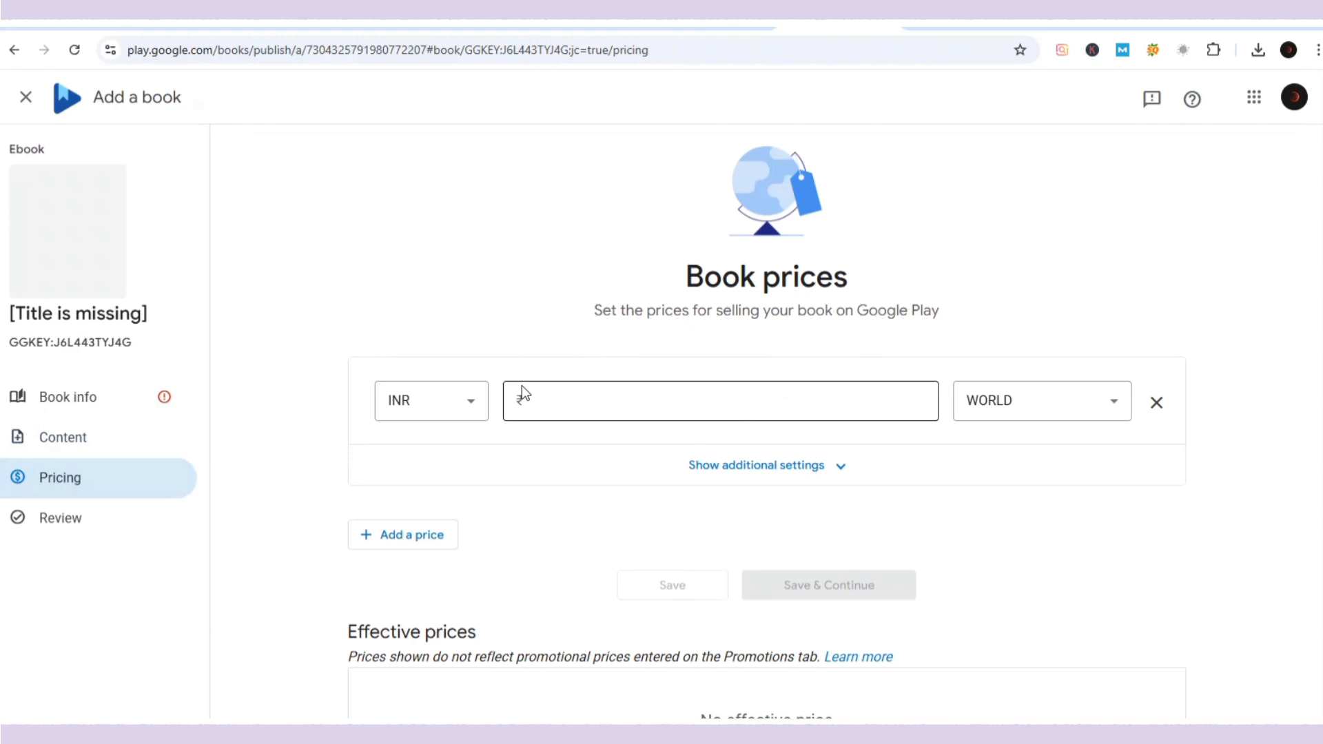
{"action": "scroll", "coordinate": [583, 407], "scroll_direction": "down", "scroll_amount": 2}
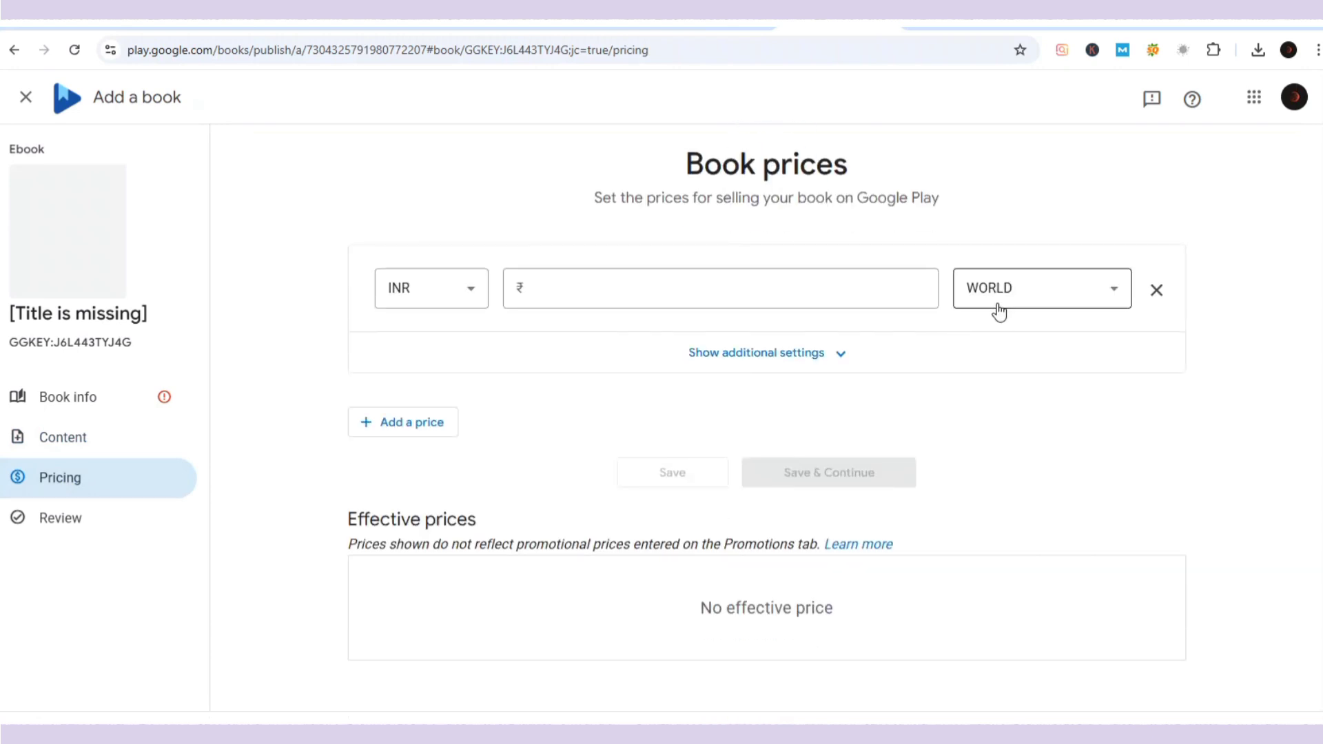
{"action": "left_click", "coordinate": [83, 524]}
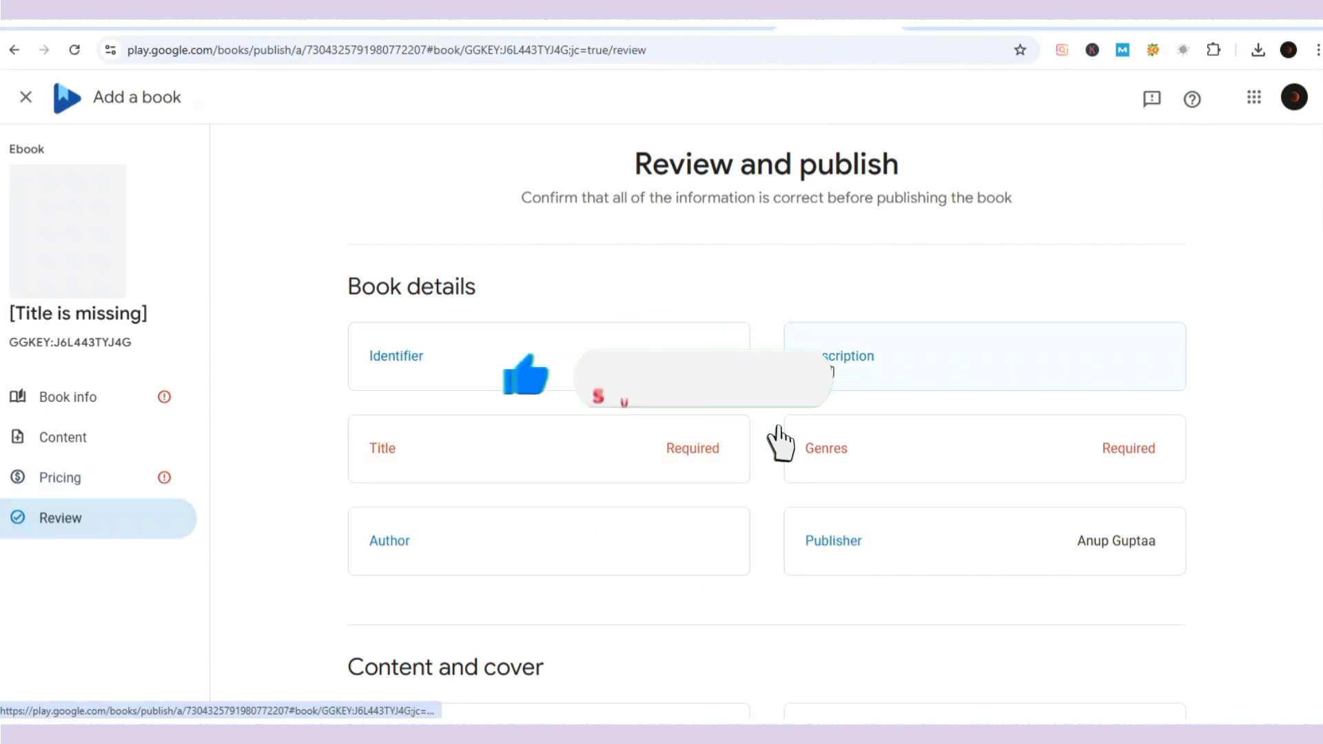
{"action": "scroll", "coordinate": [518, 446], "scroll_direction": "down", "scroll_amount": 7}
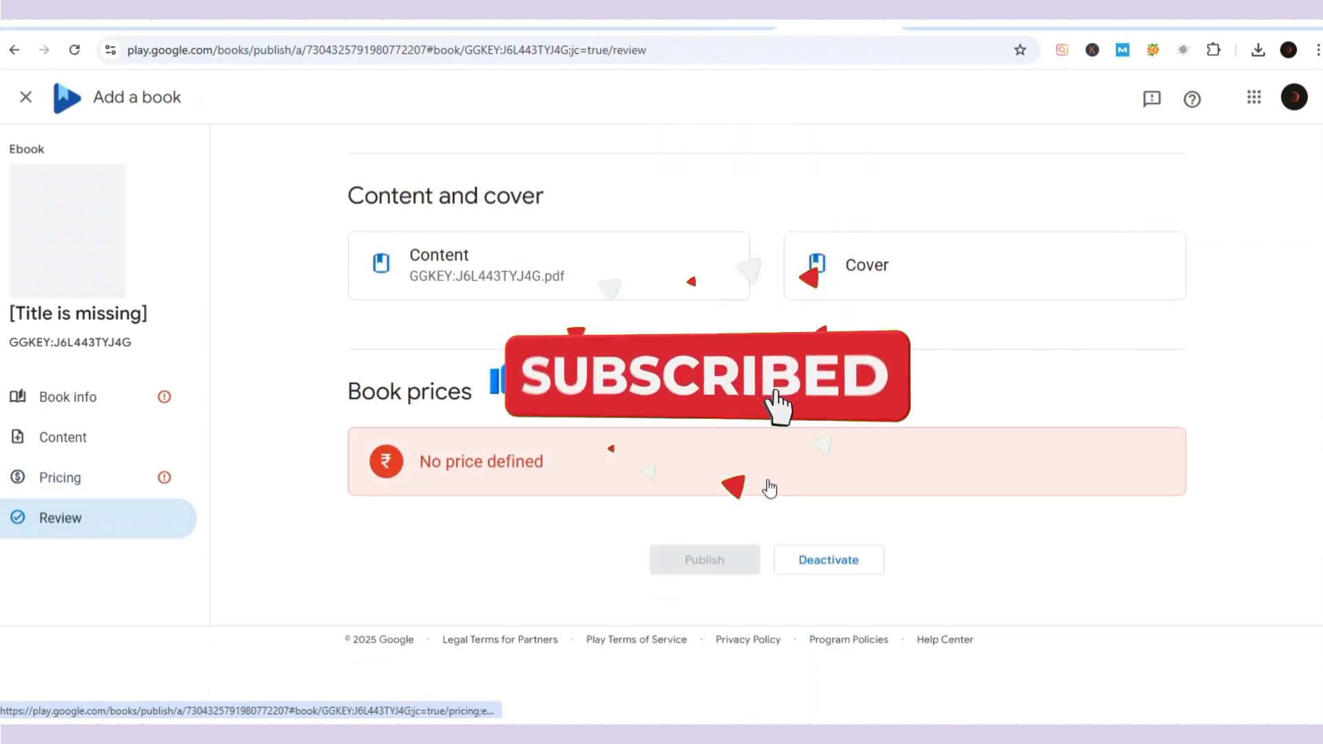
{"action": "scroll", "coordinate": [663, 427], "scroll_direction": "up", "scroll_amount": 8}
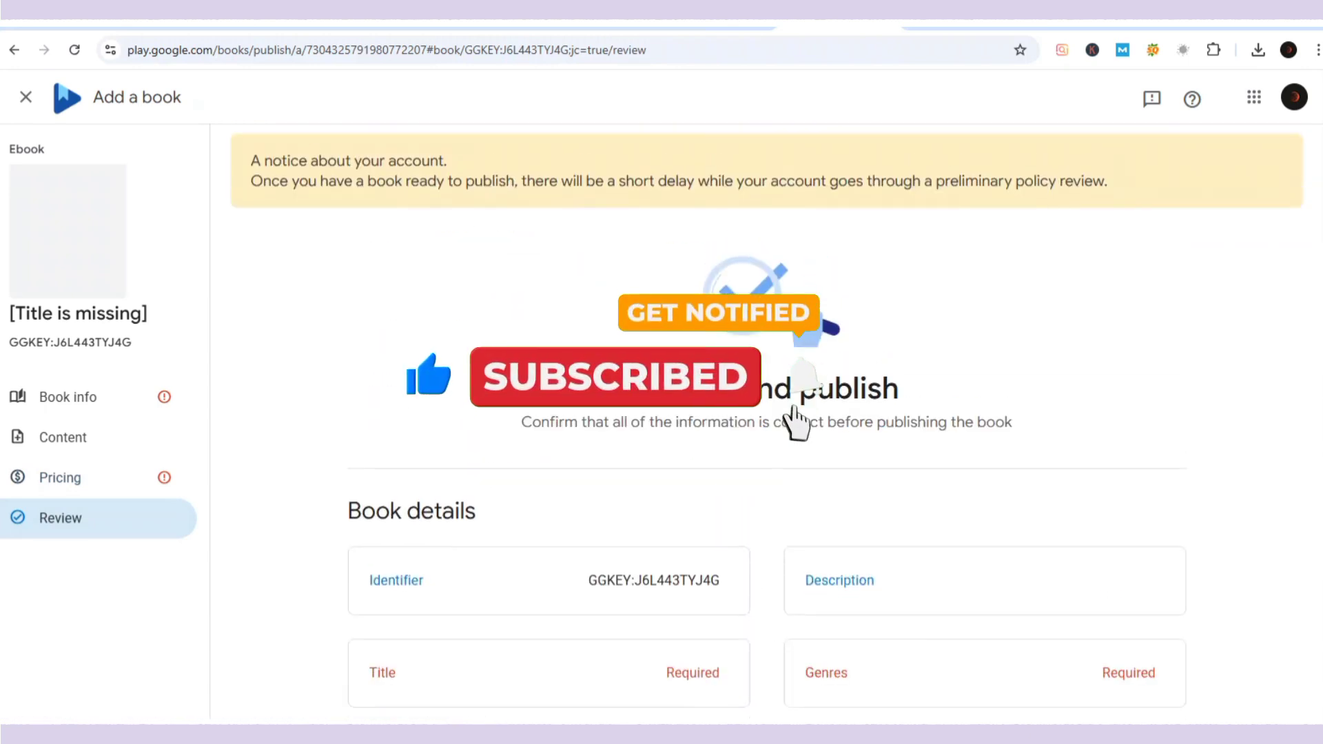
{"action": "scroll", "coordinate": [613, 385], "scroll_direction": "down", "scroll_amount": 6}
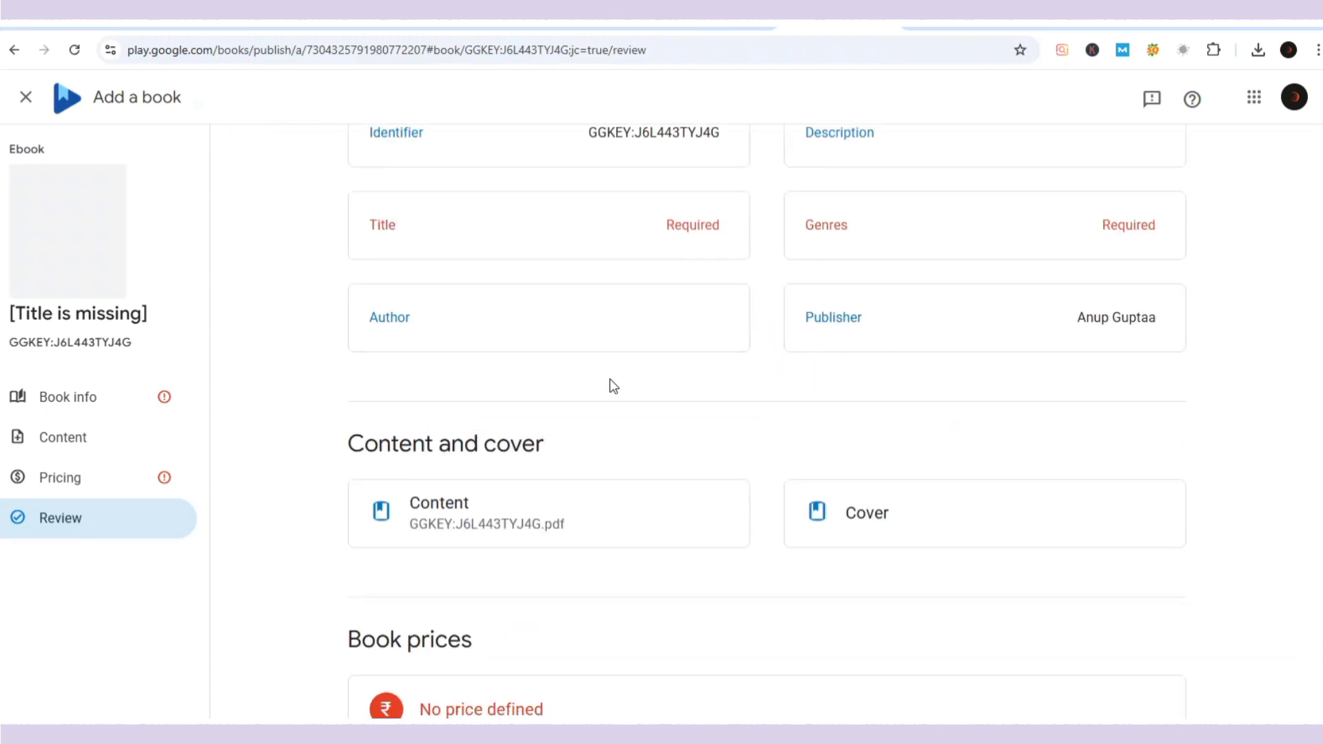
{"action": "scroll", "coordinate": [614, 386], "scroll_direction": "down", "scroll_amount": 3}
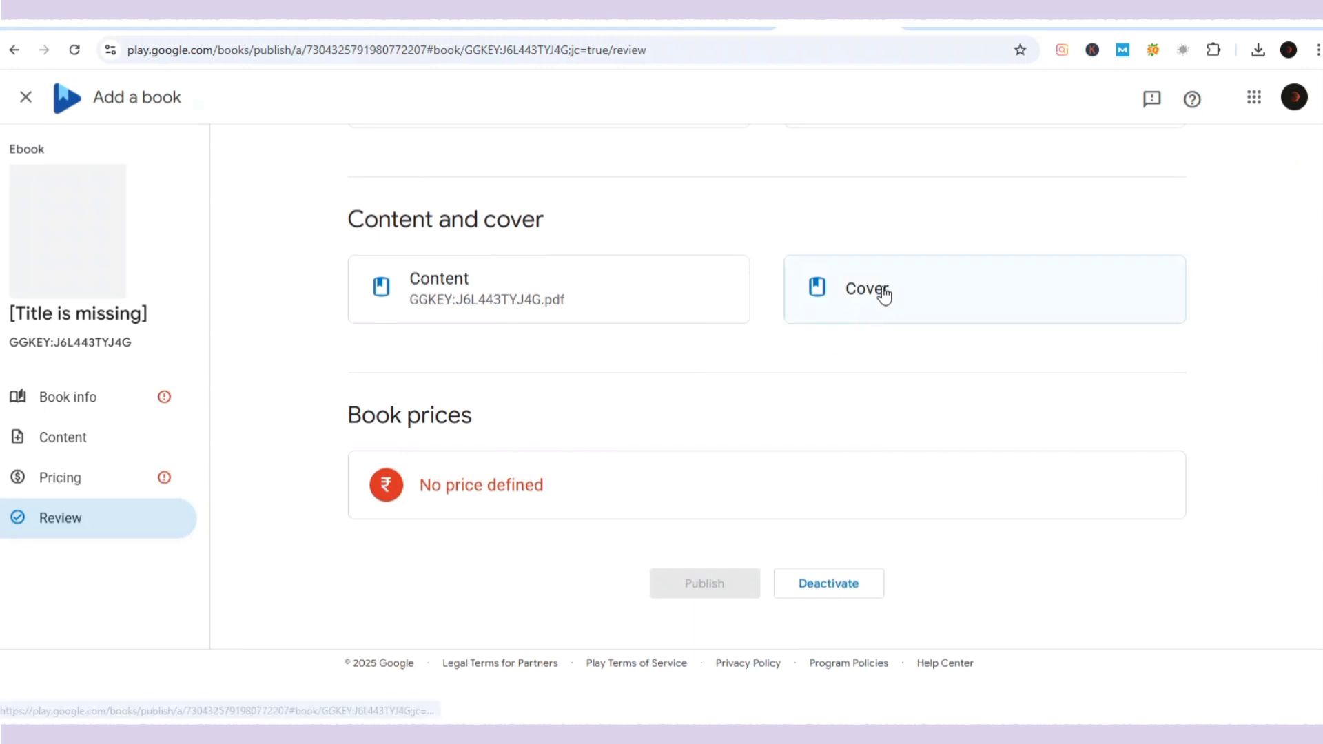
{"action": "scroll", "coordinate": [643, 353], "scroll_direction": "up", "scroll_amount": 10}
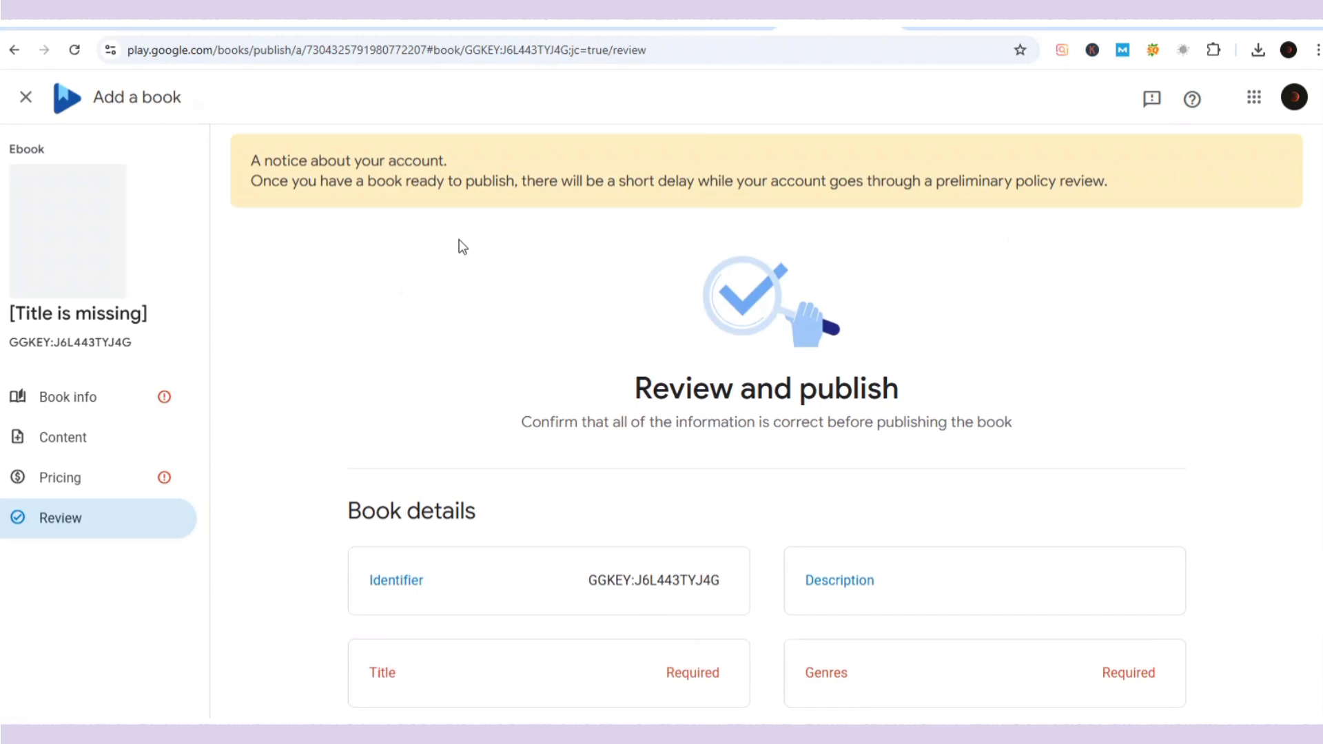
Step: Switch to Threads, browse the For you feed and reload it
{"action": "left_click", "coordinate": [944, 27]}
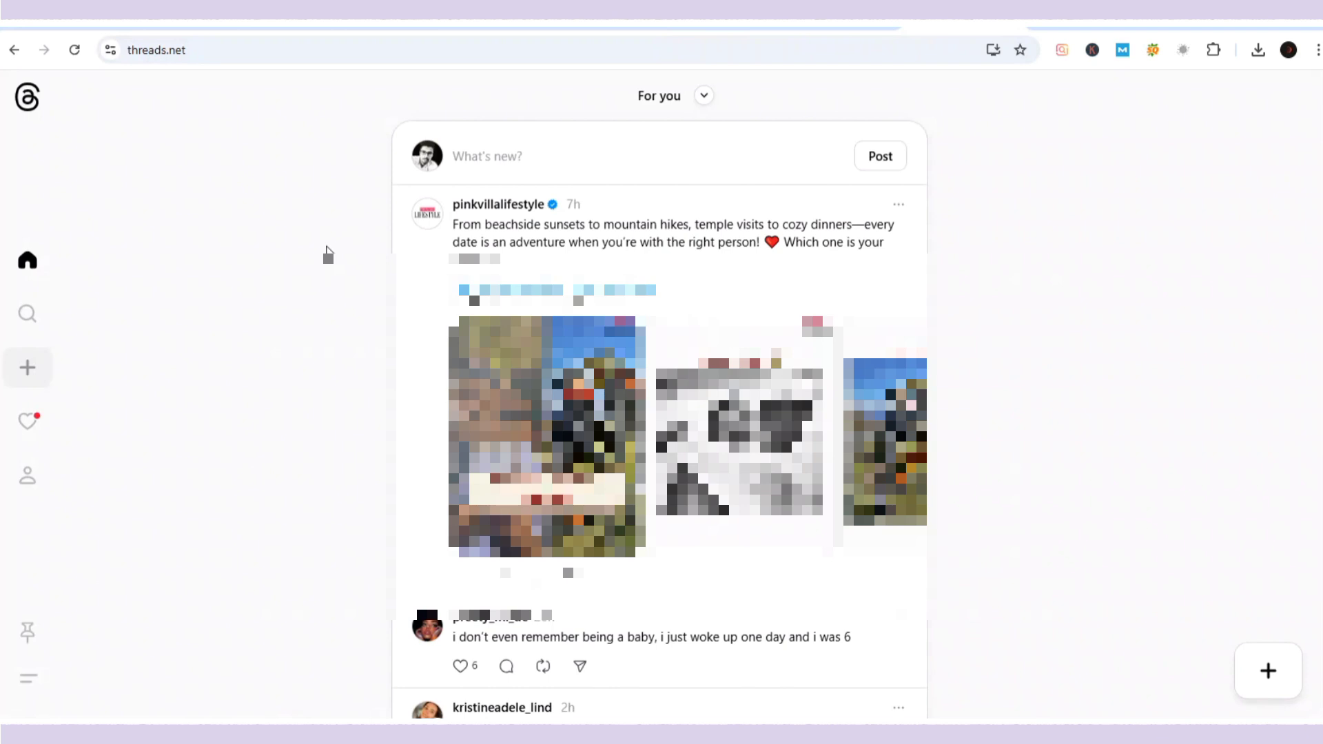
{"action": "scroll", "coordinate": [425, 305], "scroll_direction": "down", "scroll_amount": 6}
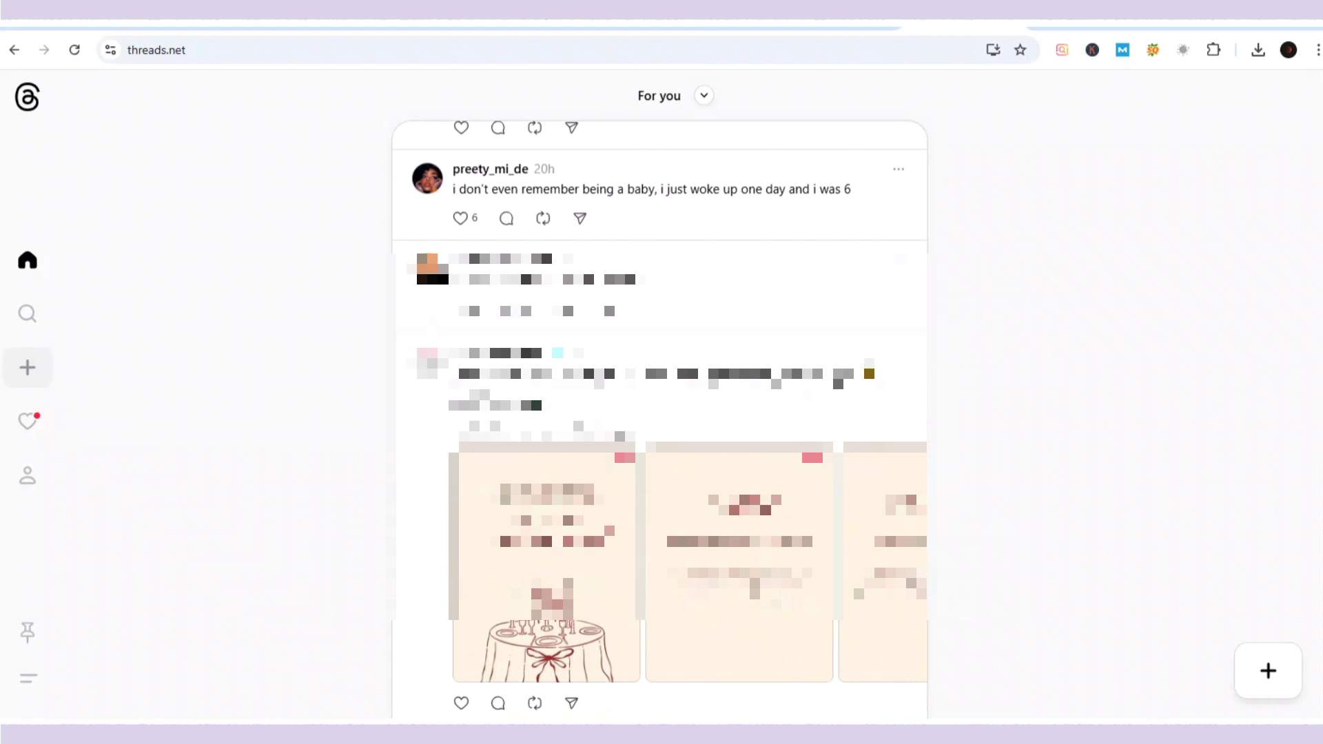
{"action": "left_click", "coordinate": [74, 49]}
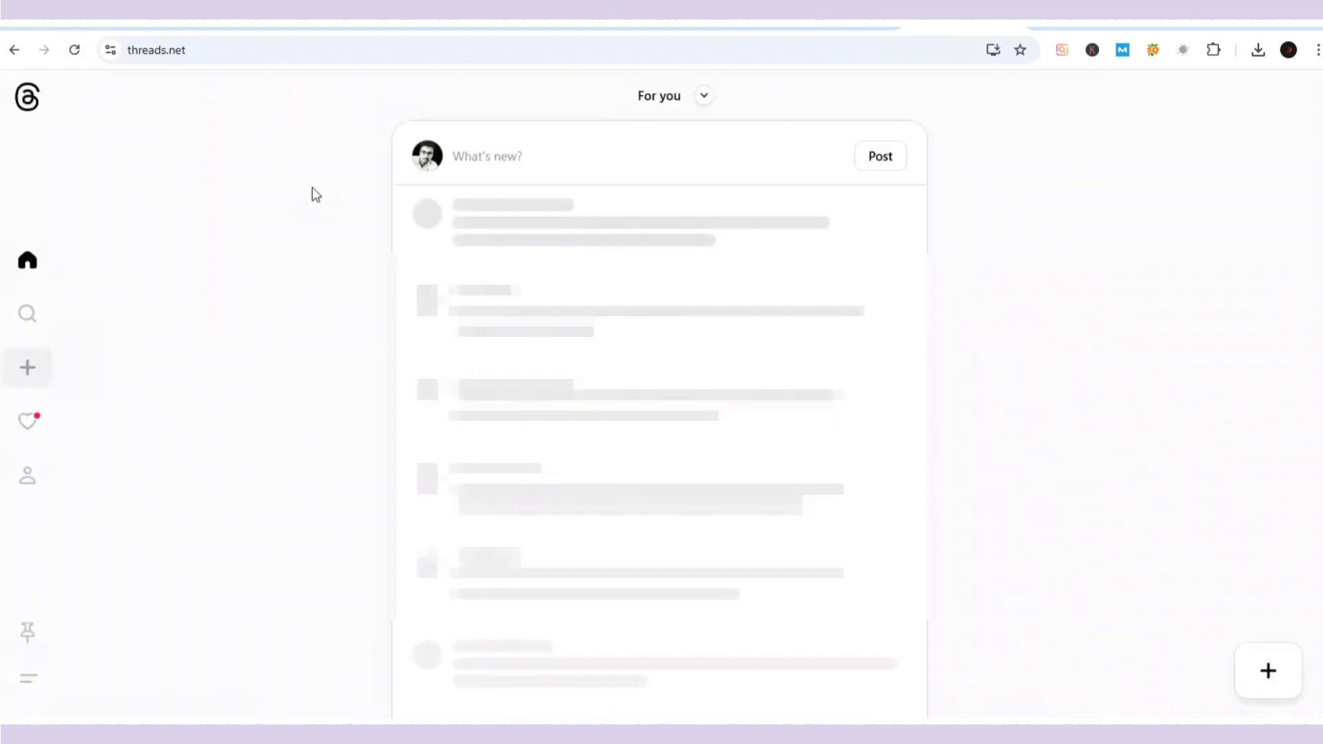
{"action": "scroll", "coordinate": [312, 188], "scroll_direction": "down", "scroll_amount": 7}
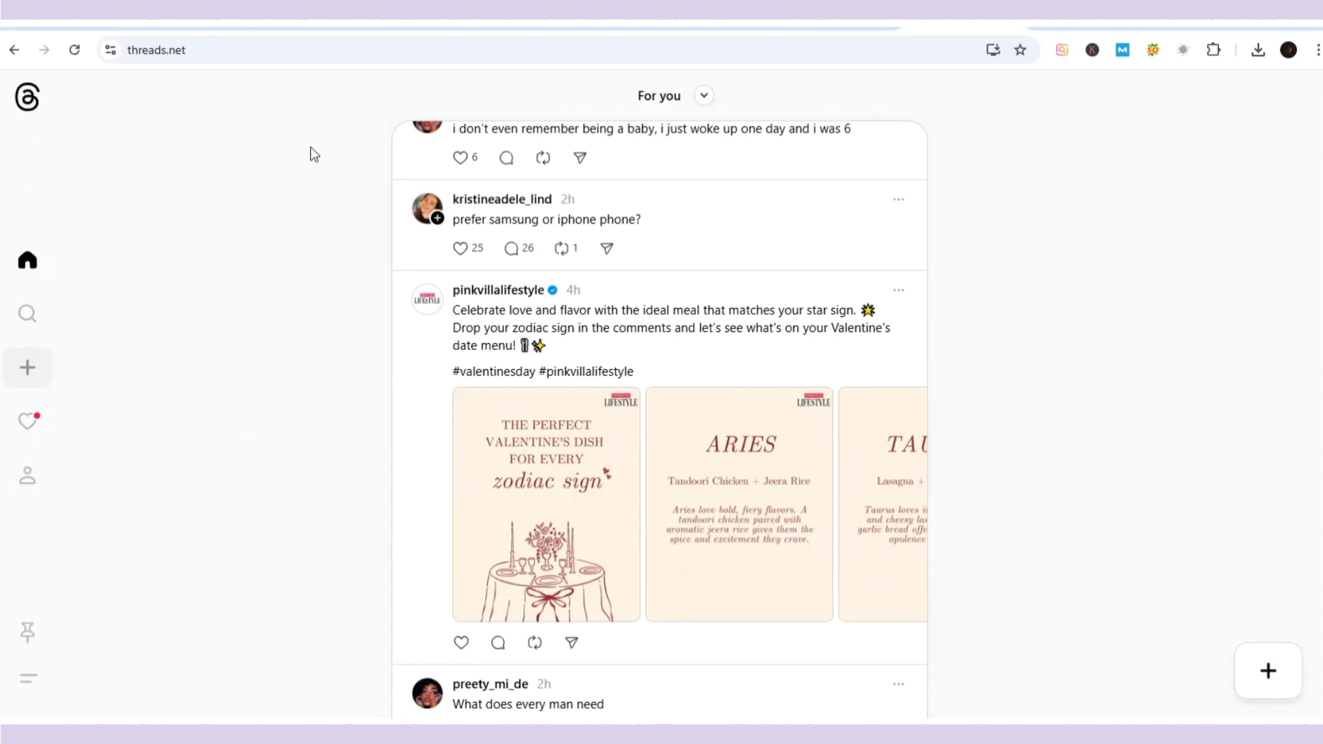
Step: In the DeepSeek chat, find the Threads promotional post and copy its text from "Discover the power" through "everything you need to get started!"
{"action": "left_click", "coordinate": [198, 29]}
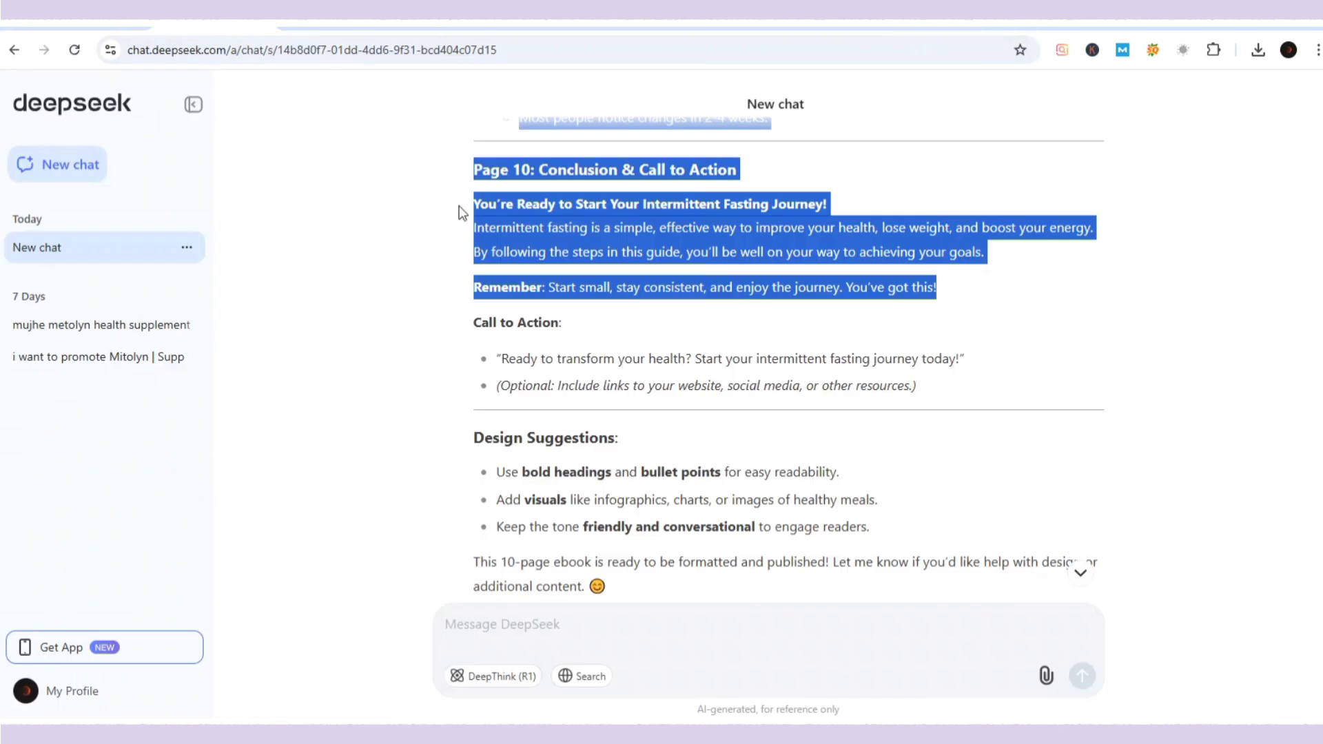
{"action": "scroll", "coordinate": [762, 378], "scroll_direction": "down", "scroll_amount": 5}
{"action": "scroll", "coordinate": [765, 379], "scroll_direction": "down", "scroll_amount": 2}
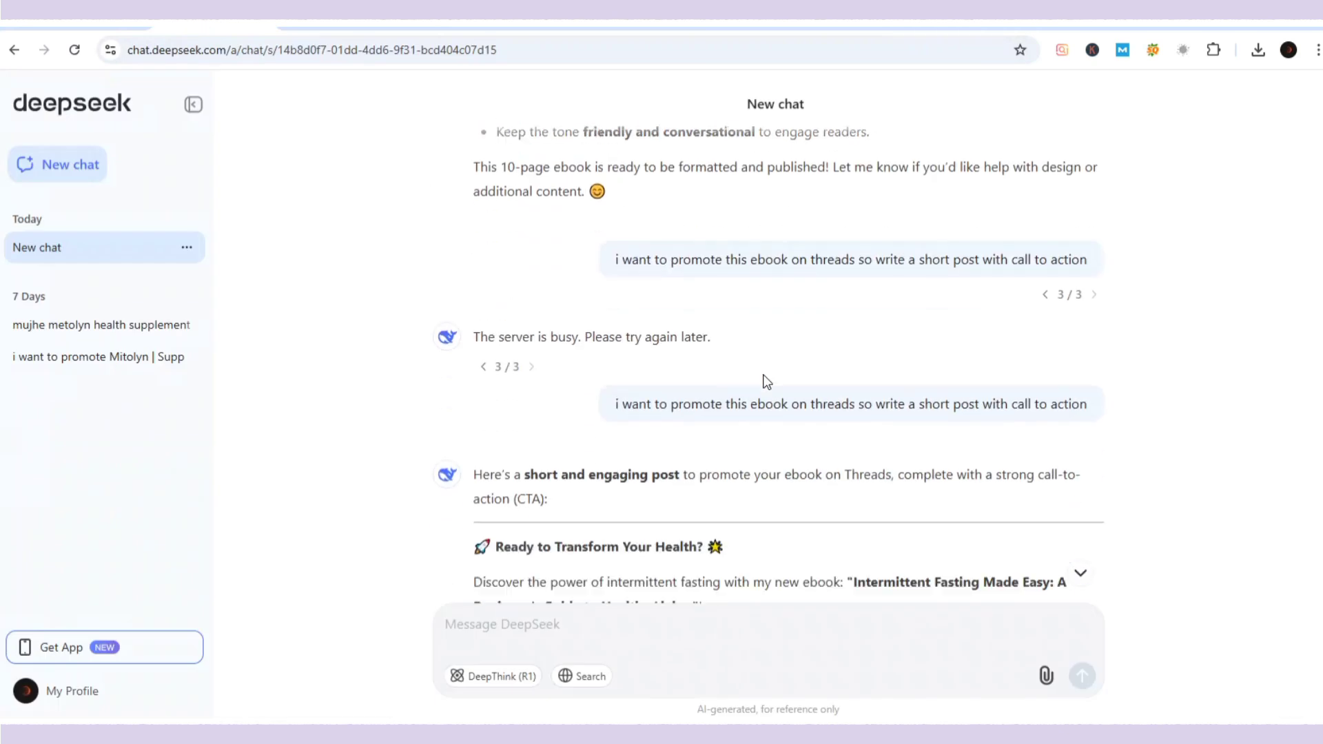
{"action": "scroll", "coordinate": [652, 366], "scroll_direction": "down", "scroll_amount": 2}
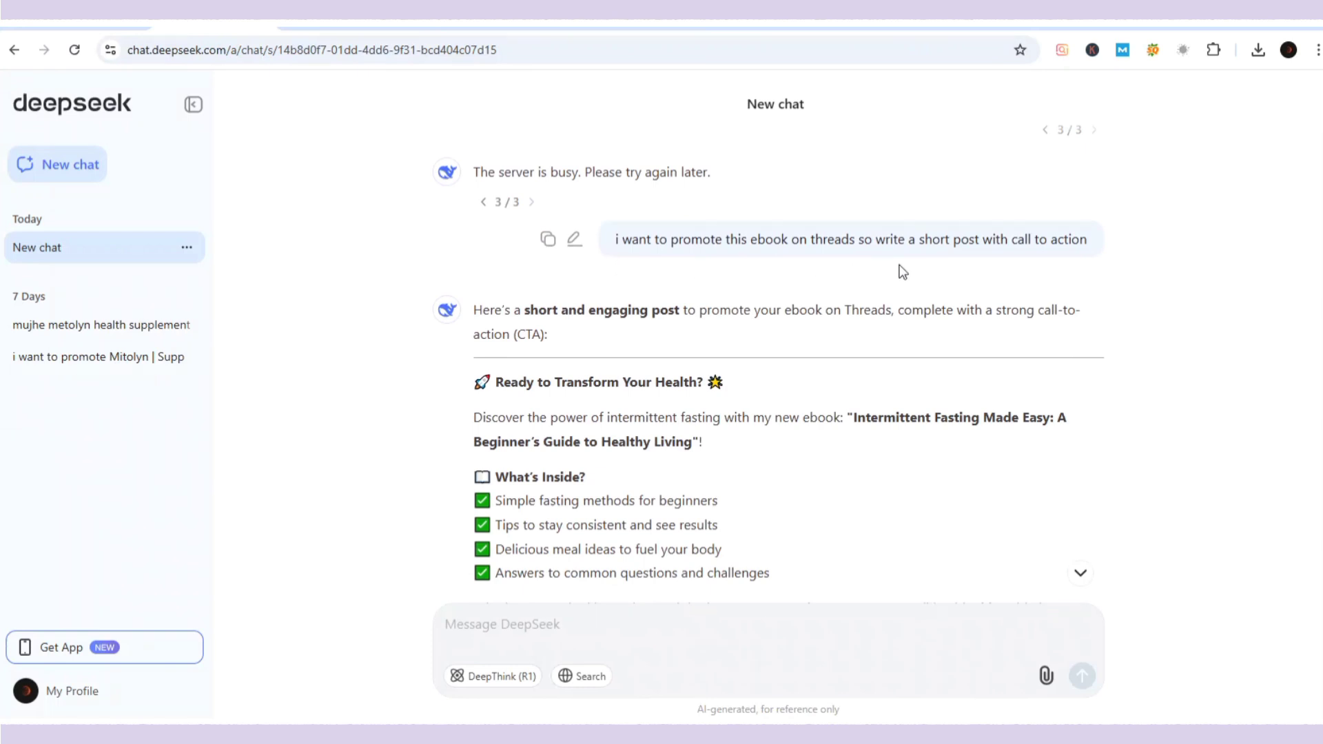
{"action": "scroll", "coordinate": [972, 269], "scroll_direction": "down", "scroll_amount": 2}
{"action": "scroll", "coordinate": [685, 278], "scroll_direction": "up", "scroll_amount": 2}
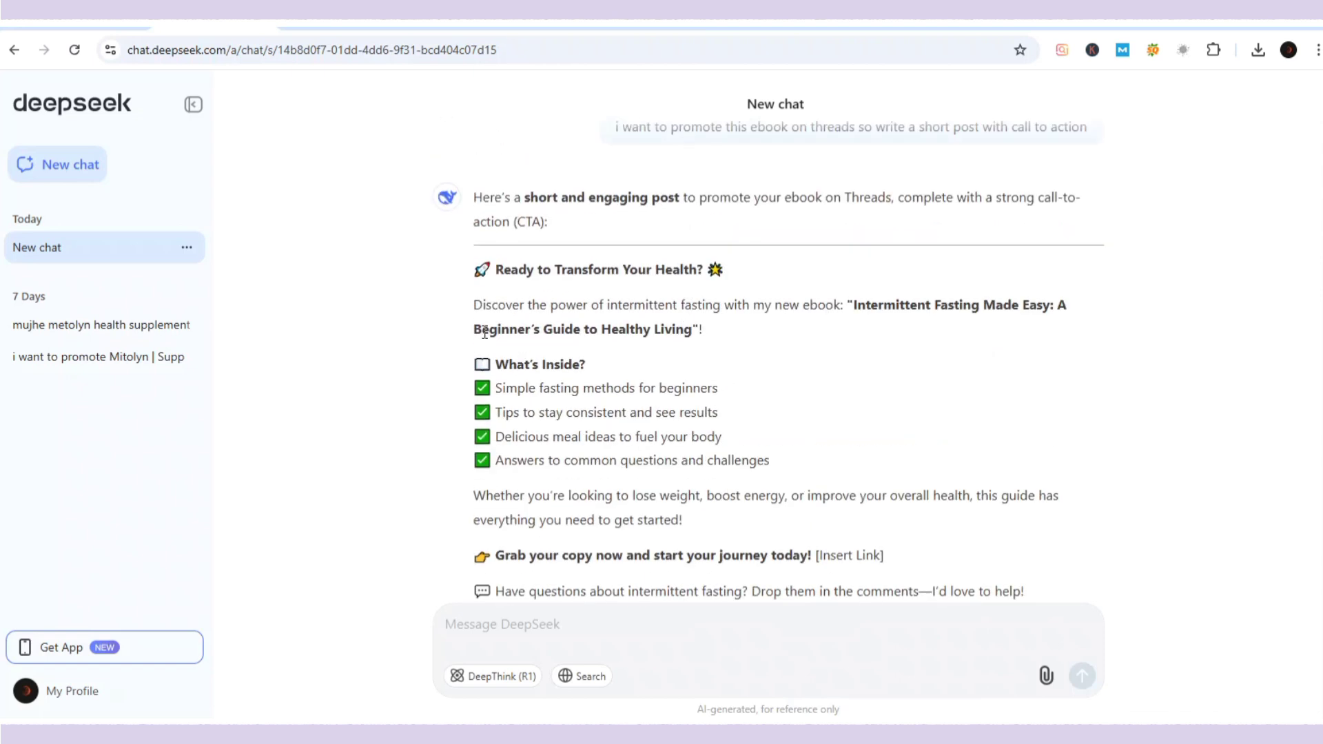
{"action": "left_click_drag", "start_coordinate": [469, 296], "coordinate": [729, 523]}
{"action": "key", "text": "ctrl+c"}
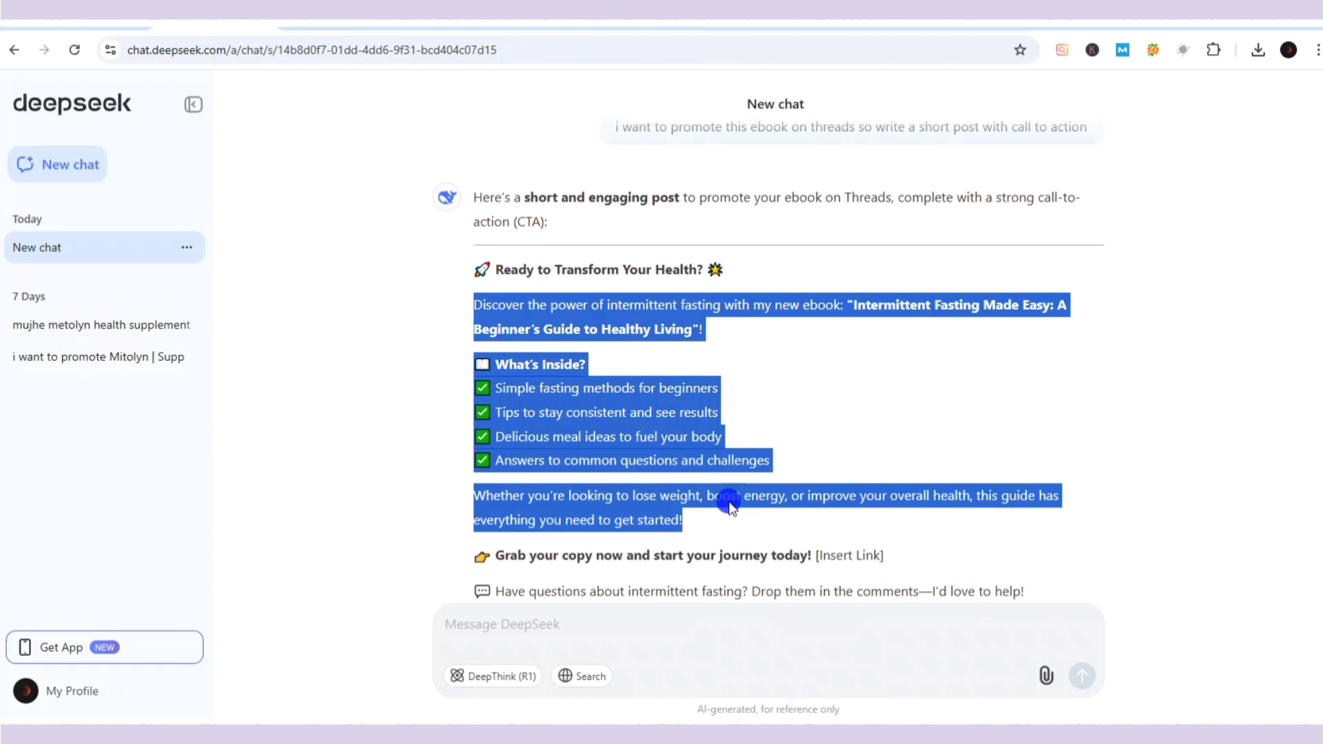
Step: Switch to Threads, start a new thread and paste the copied ebook promotion text into it
{"action": "left_click", "coordinate": [953, 28]}
{"action": "left_click", "coordinate": [27, 367]}
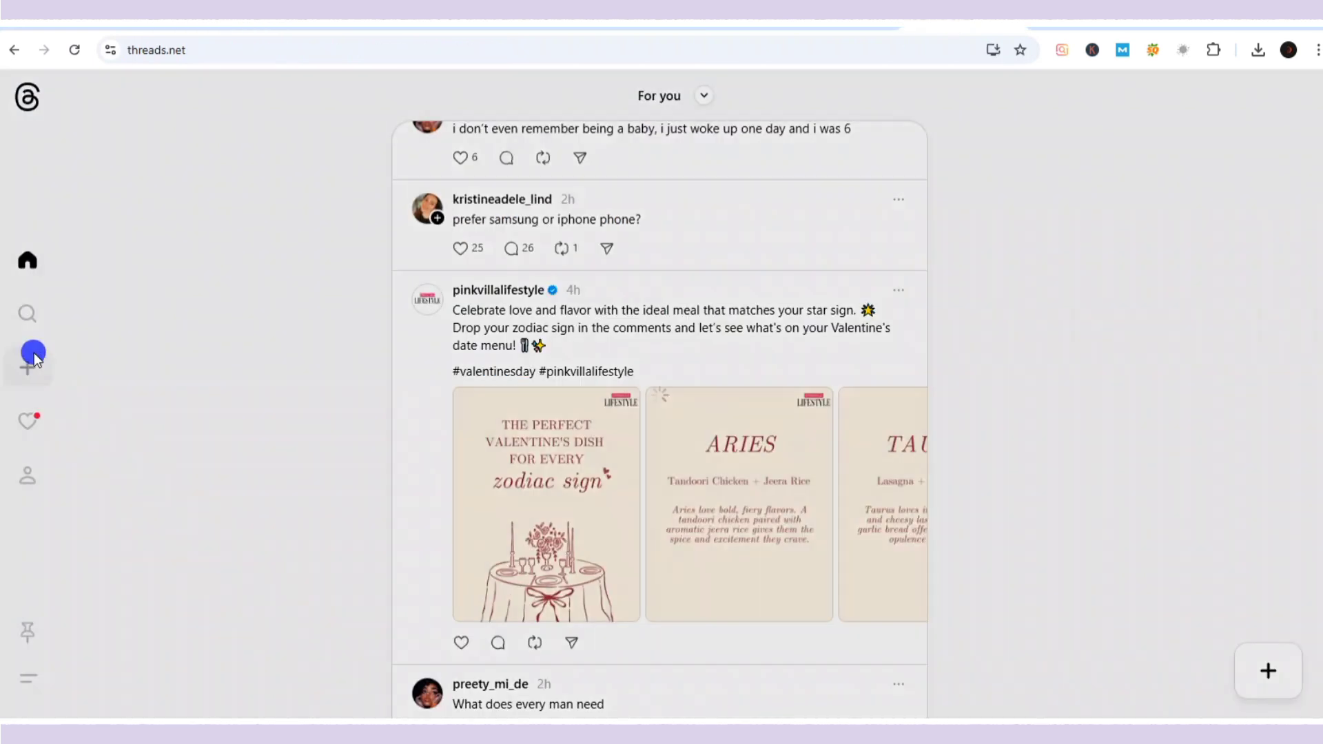
{"action": "key", "text": "ctrl+v"}
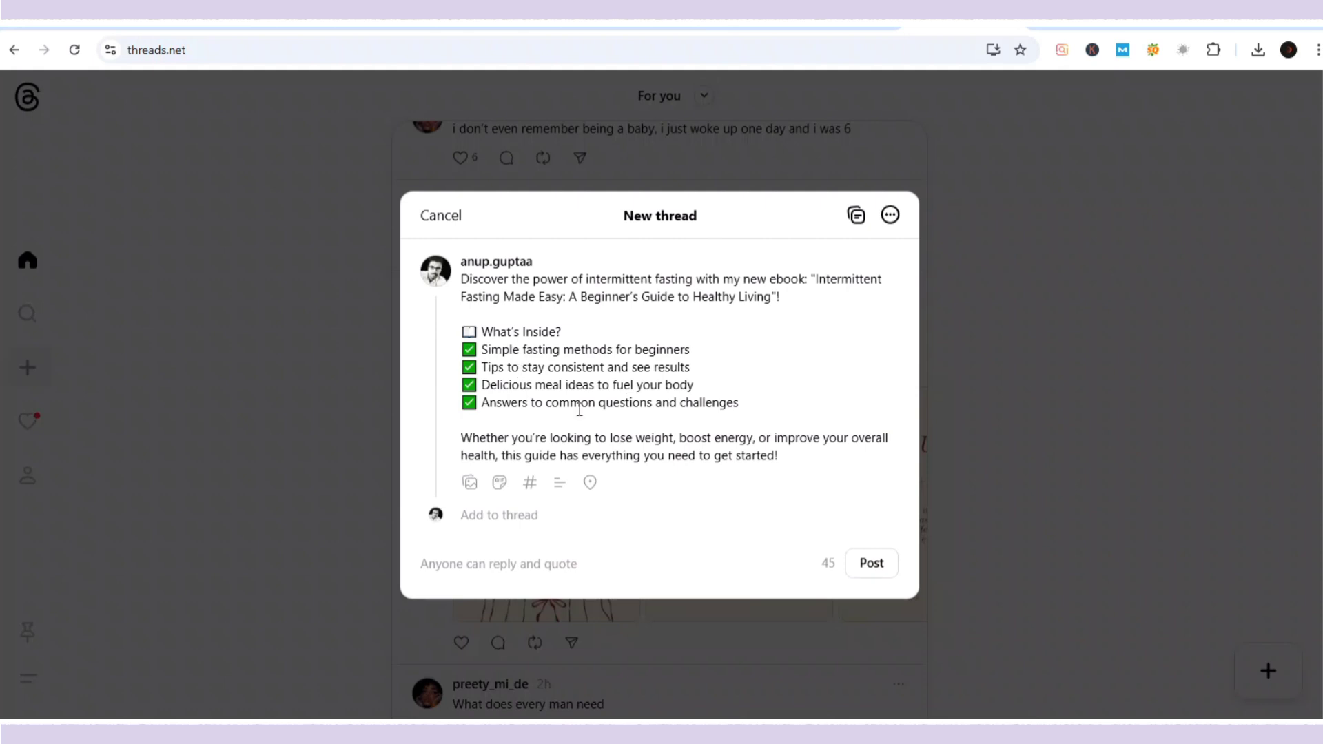
Step: Copy DeepSeek's "Grab your copy now and start your journey today! [Insert Link]" line and add it on a new line ending the Threads post
{"action": "left_click", "coordinate": [241, 28]}
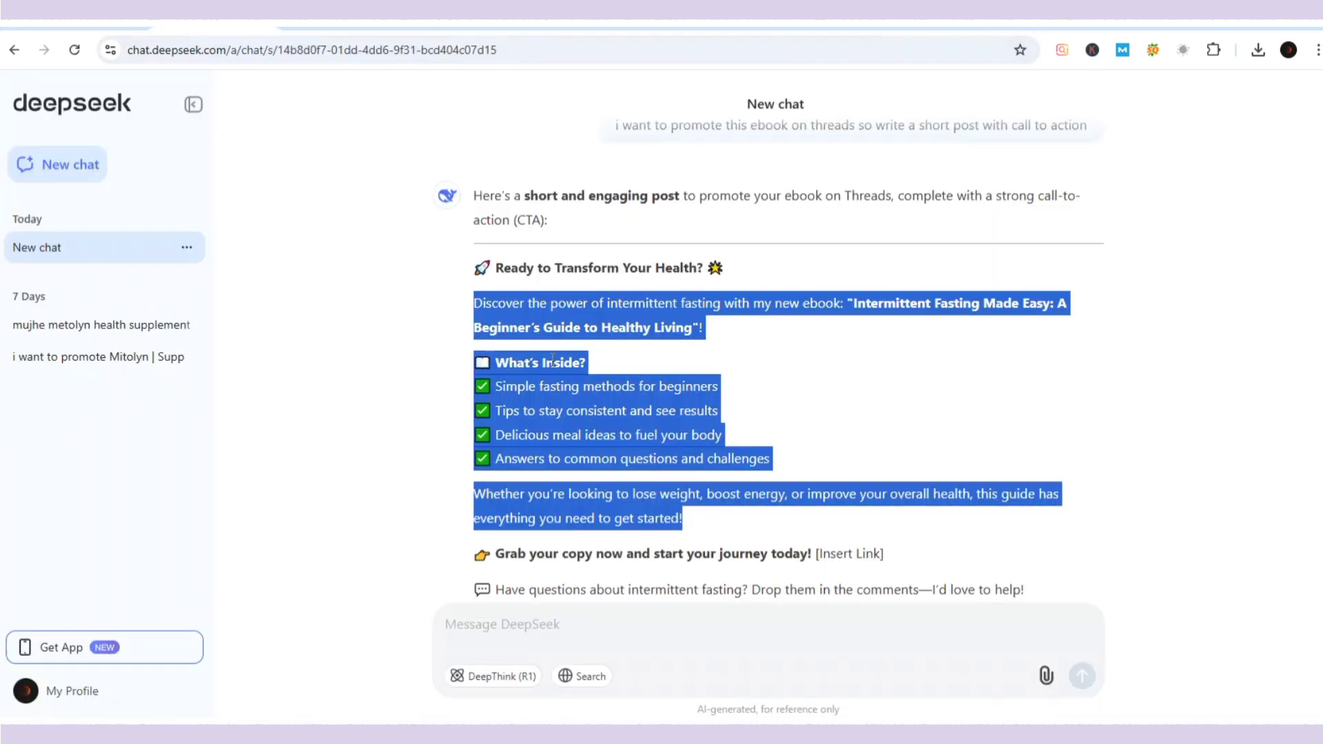
{"action": "scroll", "coordinate": [553, 360], "scroll_direction": "down", "scroll_amount": 2}
{"action": "left_click_drag", "start_coordinate": [466, 434], "coordinate": [946, 441]}
{"action": "key", "text": "ctrl+c"}
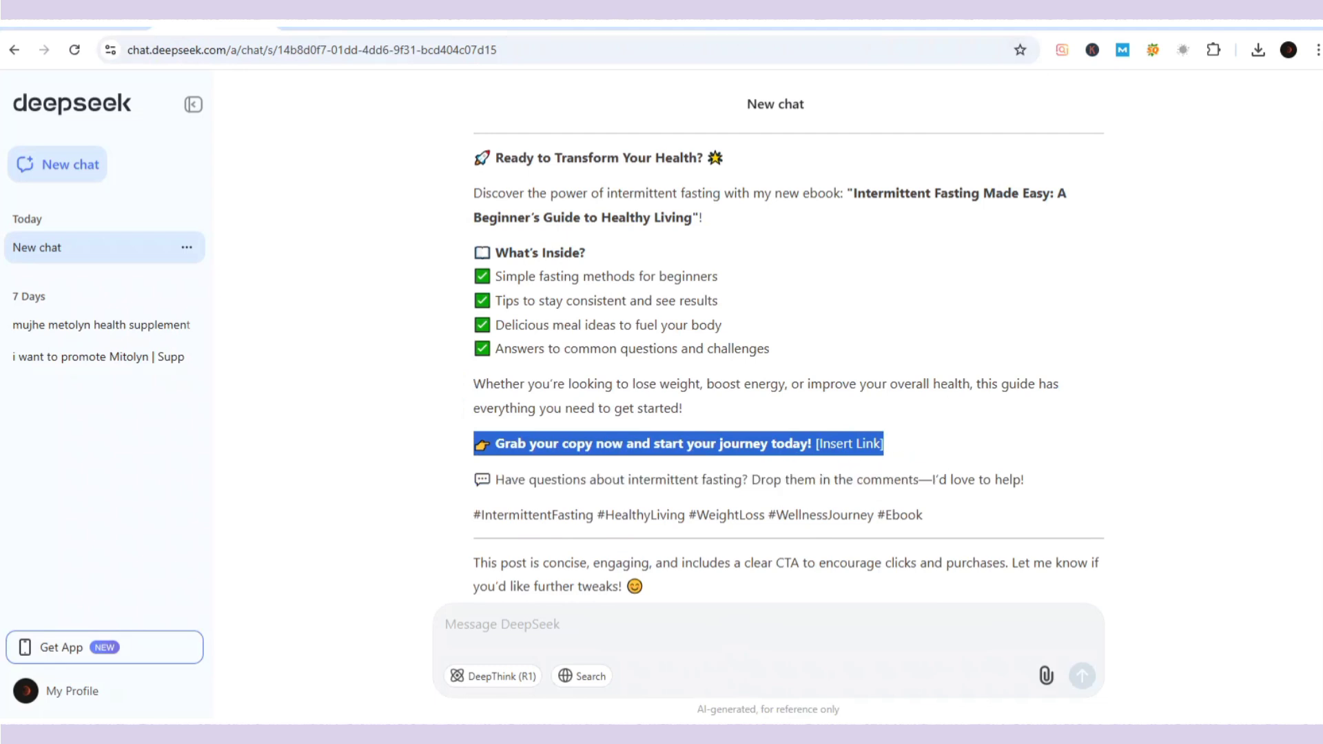
{"action": "left_click", "coordinate": [957, 25]}
{"action": "left_click", "coordinate": [775, 455]}
{"action": "key", "text": "Return"}
{"action": "key", "text": "ctrl+v"}
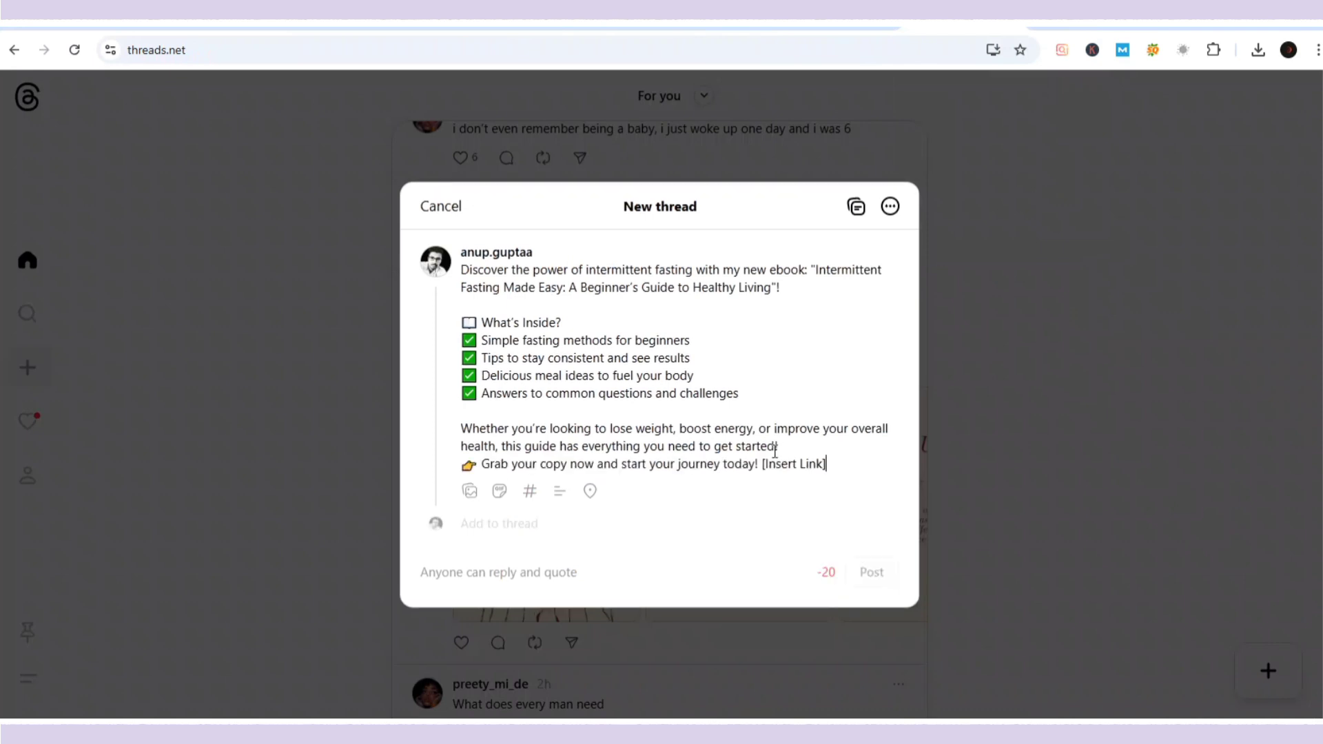
{"action": "left_click_drag", "start_coordinate": [769, 463], "coordinate": [823, 464]}
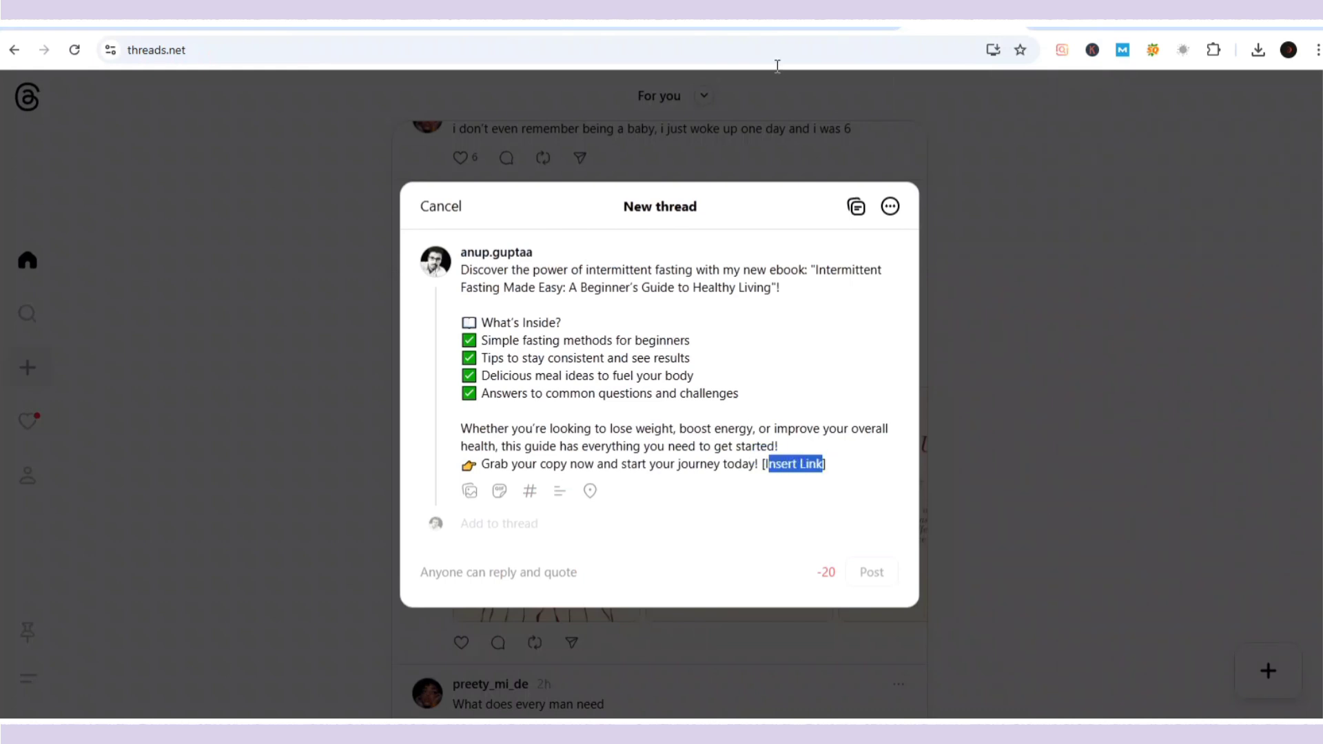
Step: Copy DeepSeek's hashtags #IntermittentFasting #HealthyLiving #WeightLoss #WellnessJourney #Ebook and paste them below the call to action in the Threads post
{"action": "left_click", "coordinate": [224, 27]}
{"action": "left_click_drag", "start_coordinate": [473, 513], "coordinate": [1025, 532]}
{"action": "key", "text": "ctrl+c"}
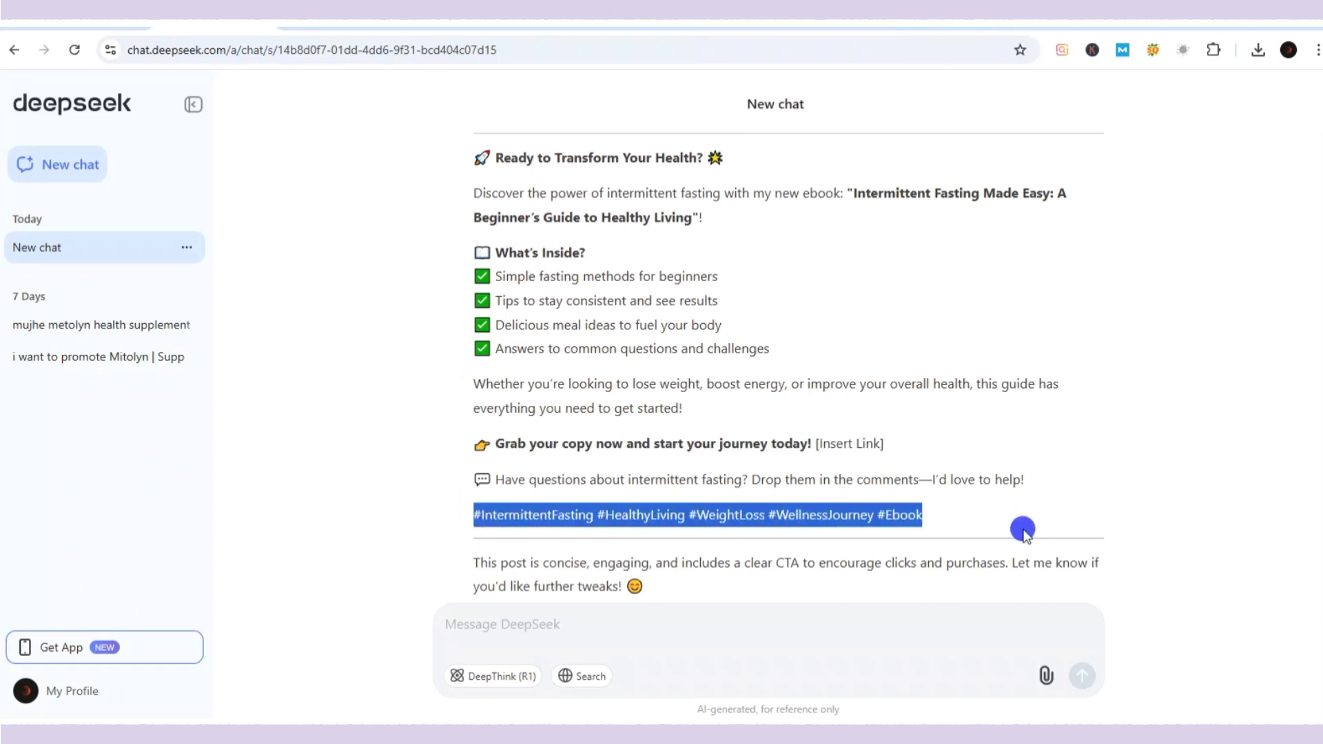
{"action": "left_click", "coordinate": [964, 28]}
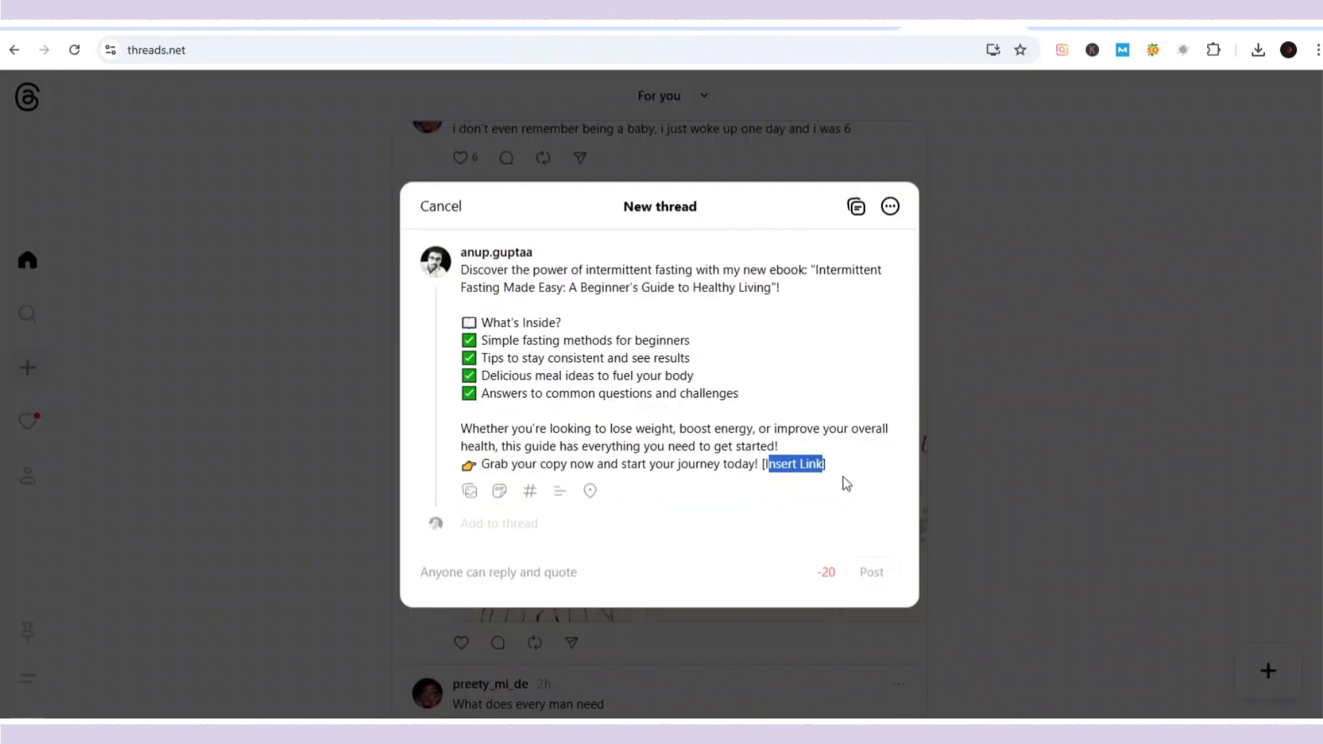
{"action": "left_click", "coordinate": [849, 456]}
{"action": "key", "text": "Return"}
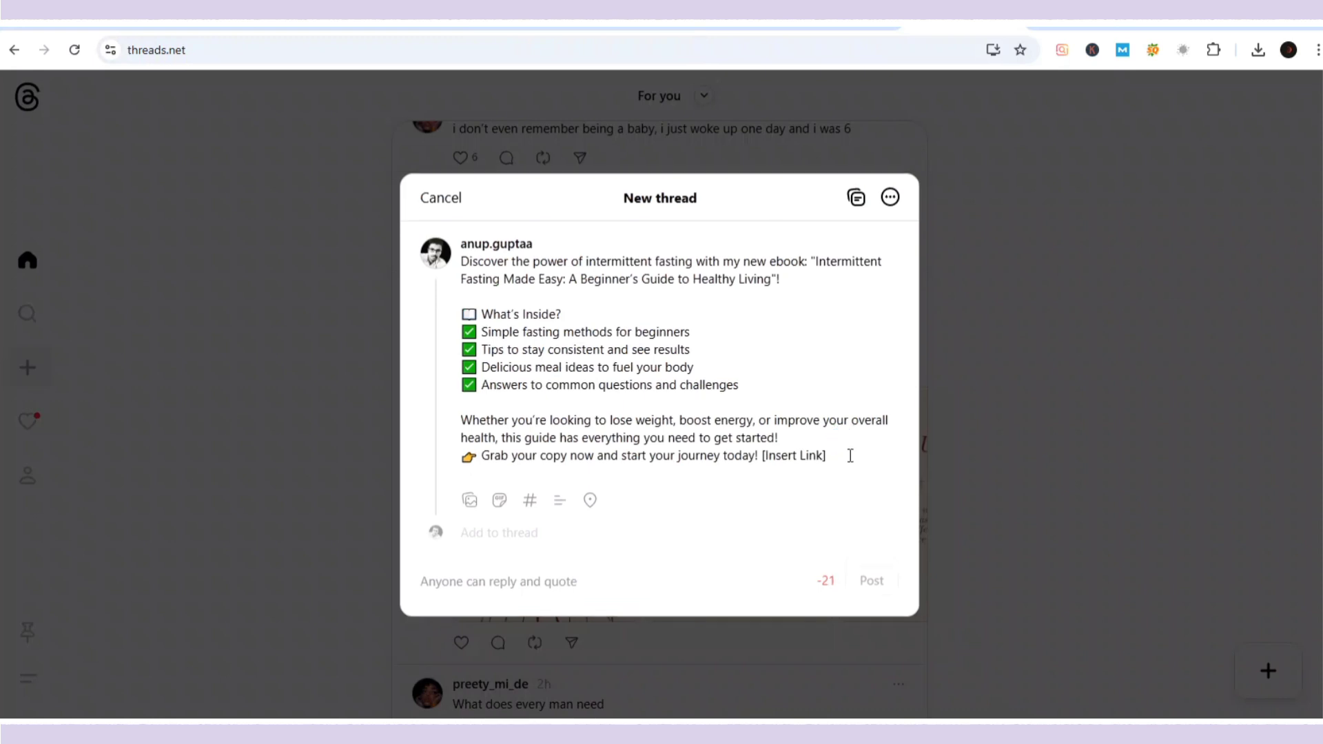
{"action": "key", "text": "ctrl+v"}
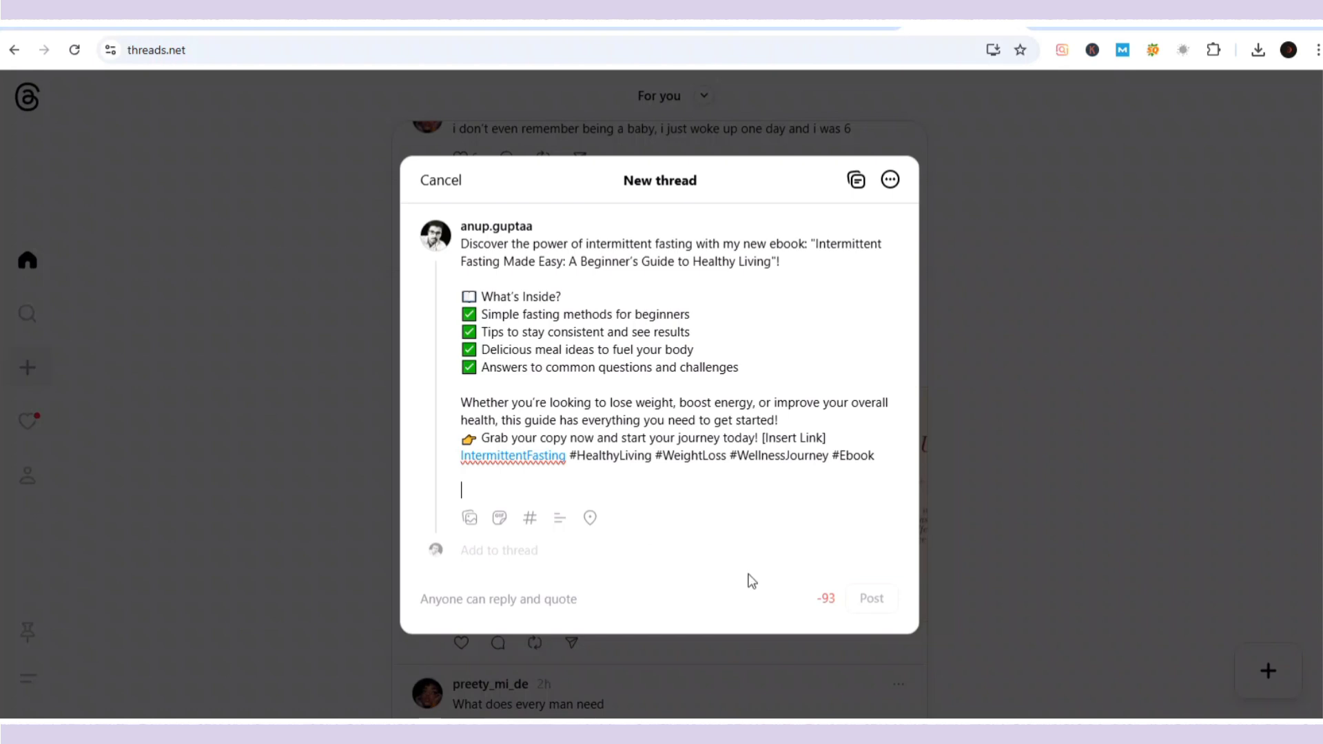
Step: Shorten the Threads post by deleting the "Whether you're looking to lose weight" paragraph and the blank lines above it
{"action": "left_click_drag", "start_coordinate": [461, 403], "coordinate": [778, 419]}
{"action": "key", "text": "BackSpace"}
{"action": "key", "text": "BackSpace"}
{"action": "key", "text": "BackSpace"}
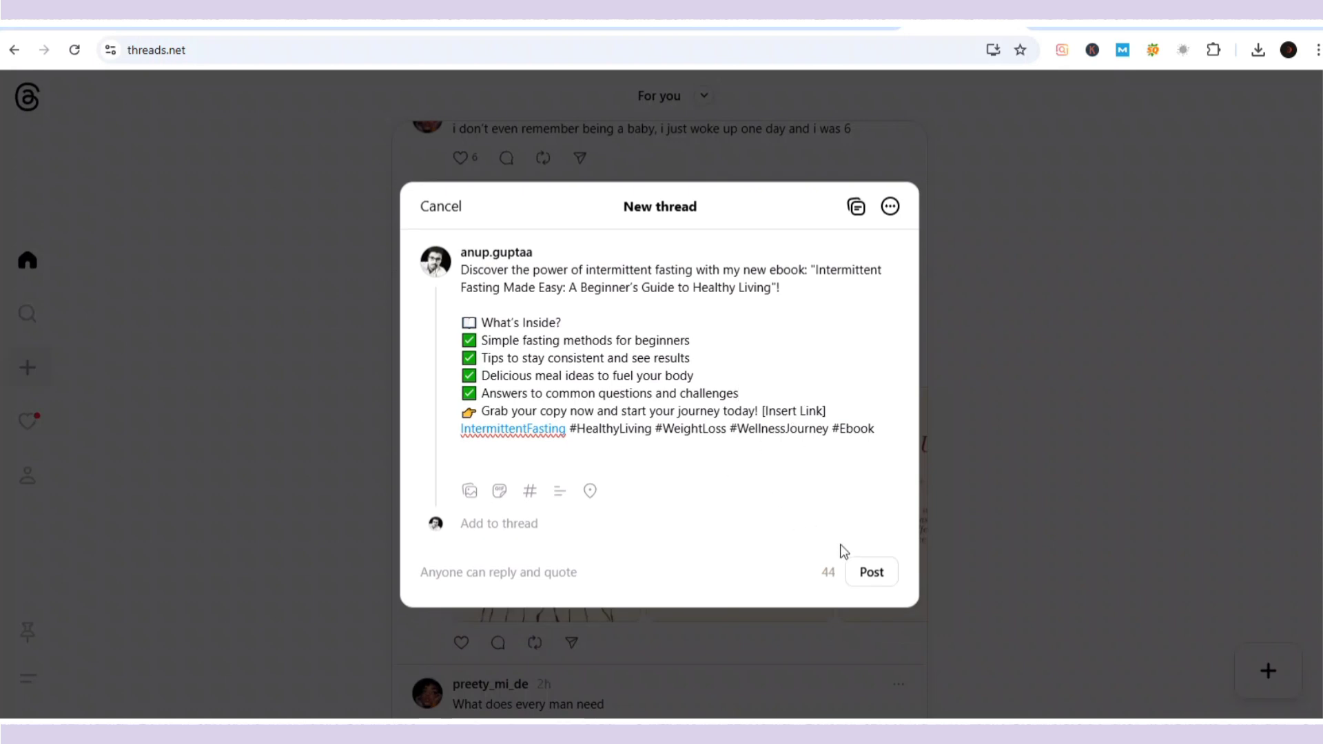